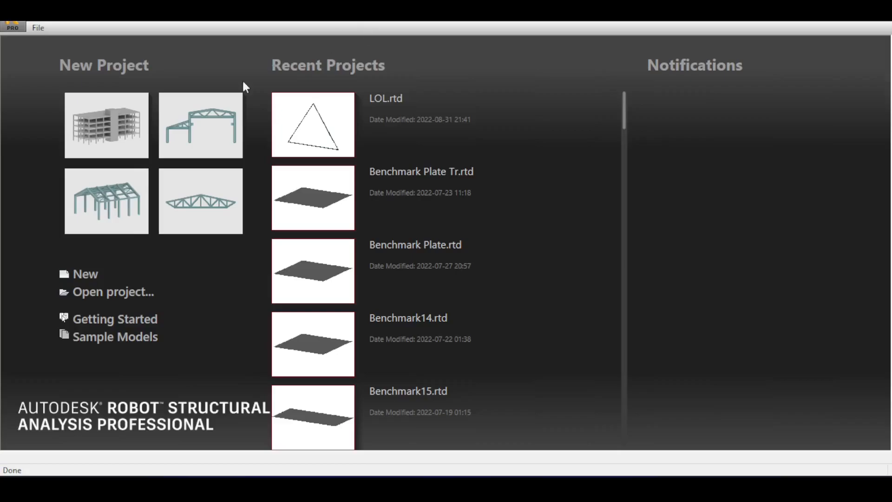
Start a new building project and define structural axes at 0 m and 3 m along X
{"action": "left_click", "coordinate": [97, 119]}
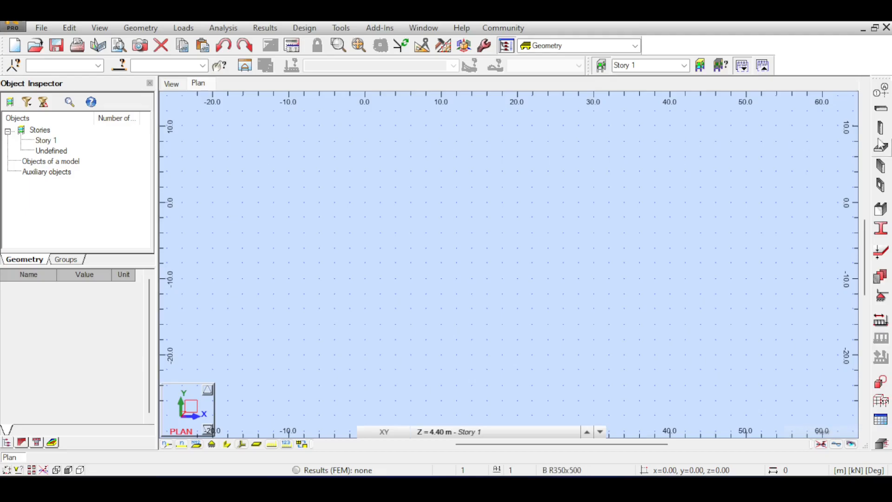
{"action": "left_click", "coordinate": [881, 91]}
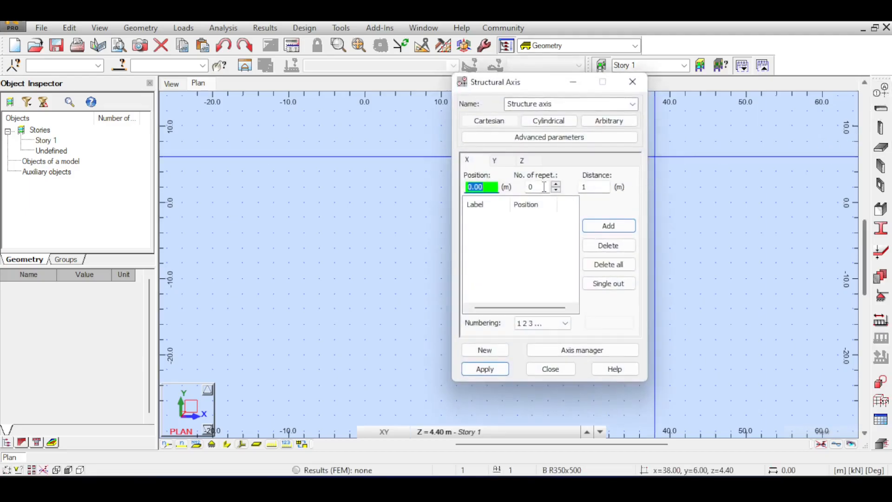
{"action": "key", "text": "Return"}
{"action": "type", "text": "3"}
{"action": "key", "text": "Return"}
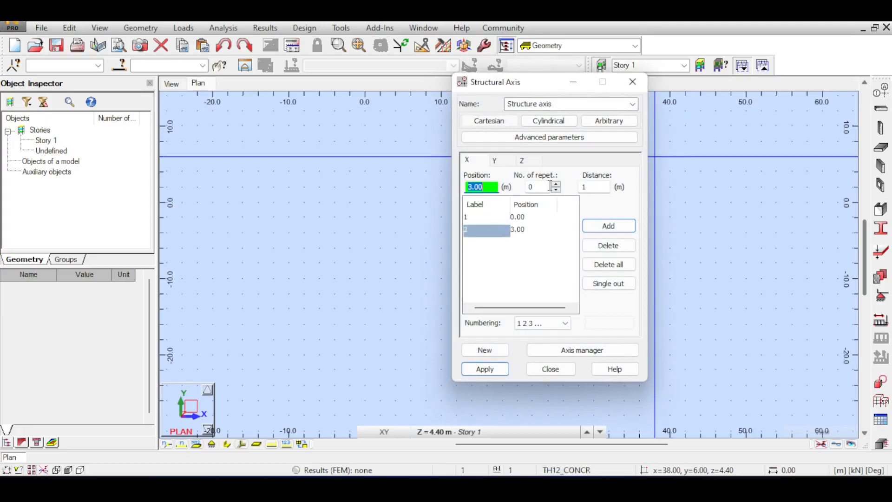
Add a structural axis at 0 m along Y and one at 3 m along Z, and apply the axes
{"action": "left_click", "coordinate": [506, 162]}
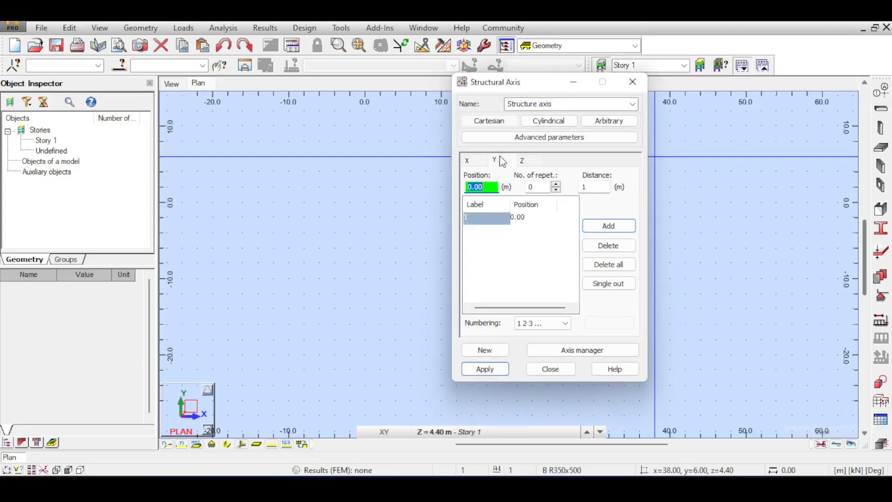
{"action": "left_click", "coordinate": [528, 163]}
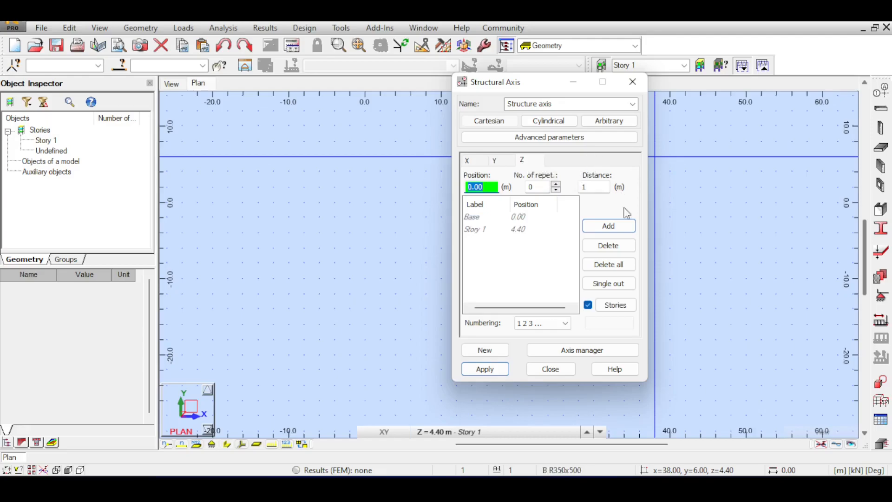
{"action": "type", "text": "3"}
{"action": "key", "text": "Return"}
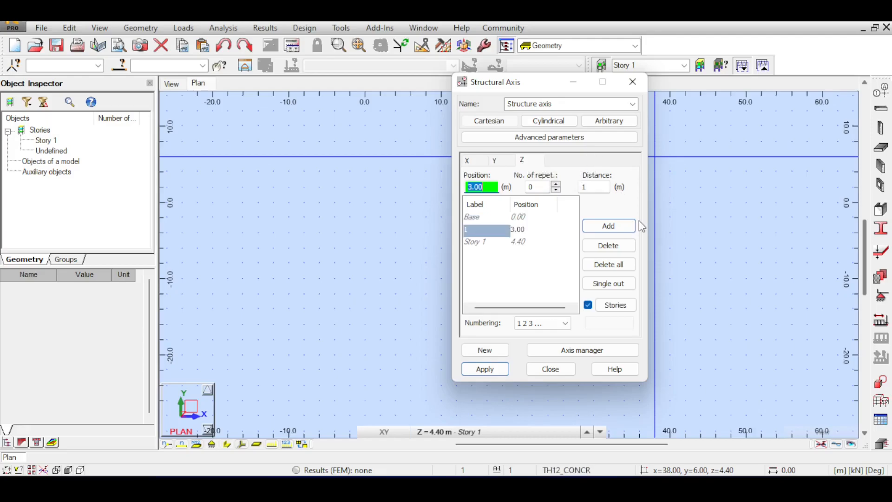
{"action": "left_click", "coordinate": [481, 370]}
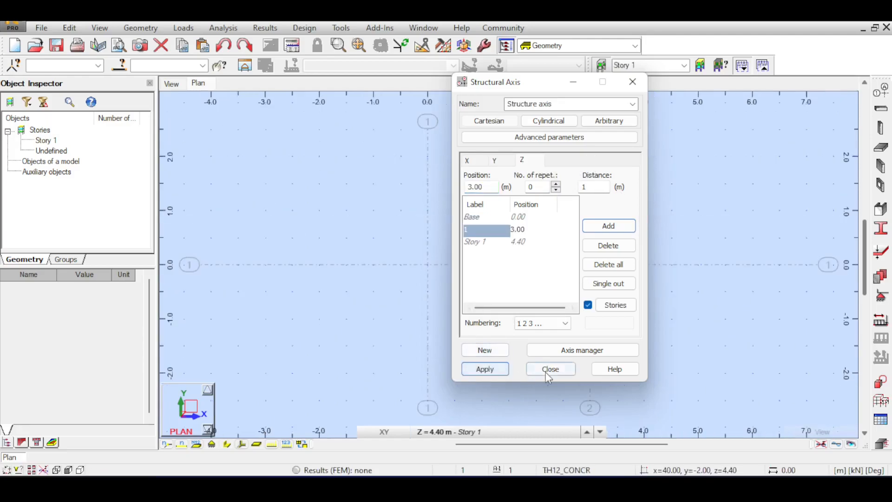
{"action": "left_click", "coordinate": [545, 371]}
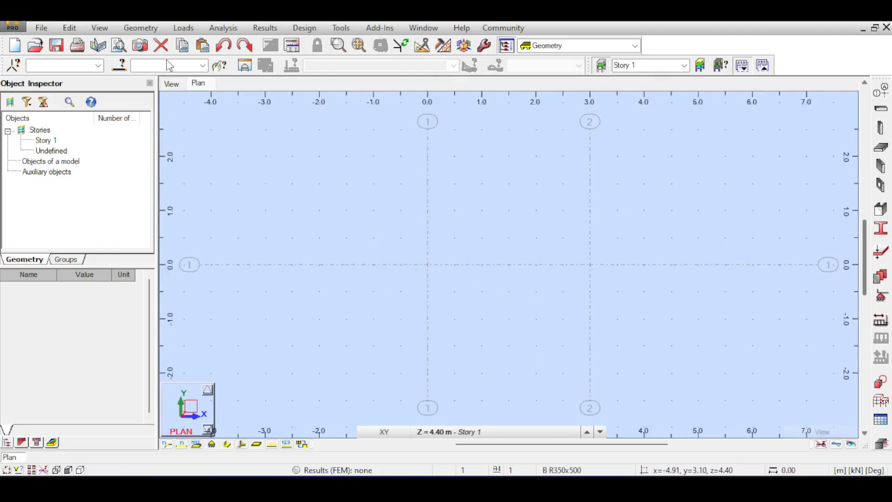
Switch to the 3D view and start a contour floor panel with the horizontal slab restriction turned off
{"action": "left_click", "coordinate": [172, 83]}
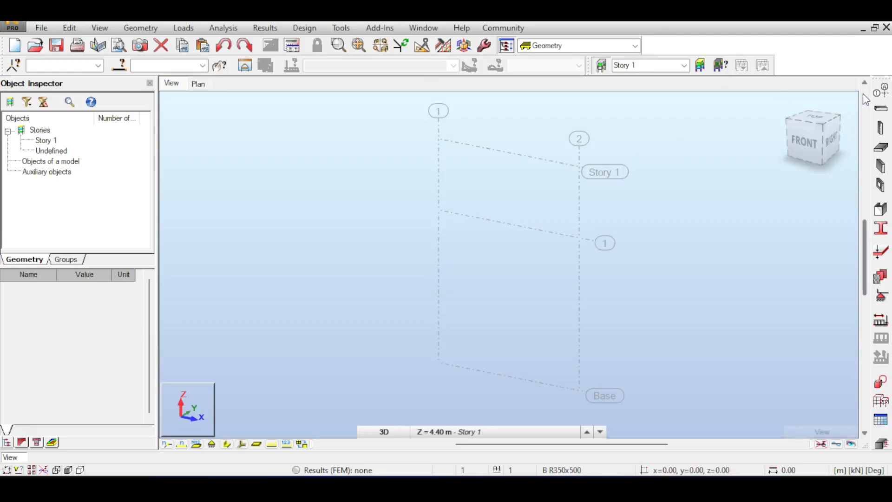
{"action": "left_click", "coordinate": [821, 129]}
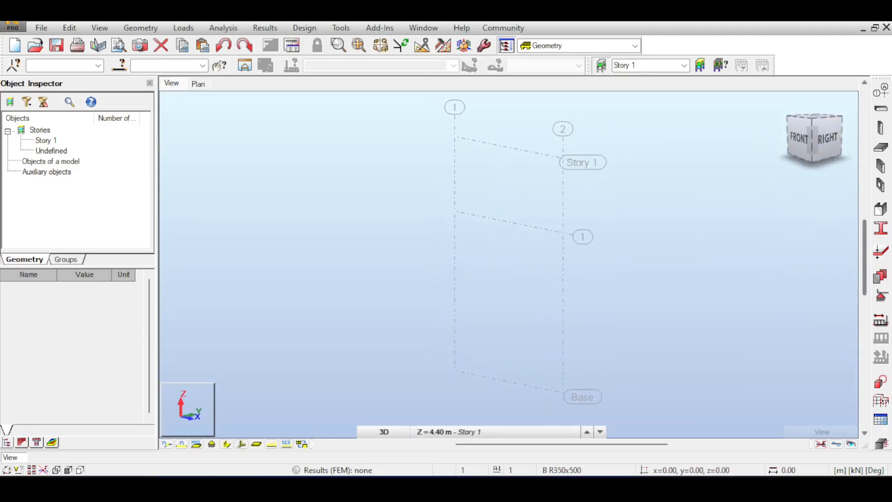
{"action": "left_click_drag", "start_coordinate": [791, 96], "coordinate": [777, 97]}
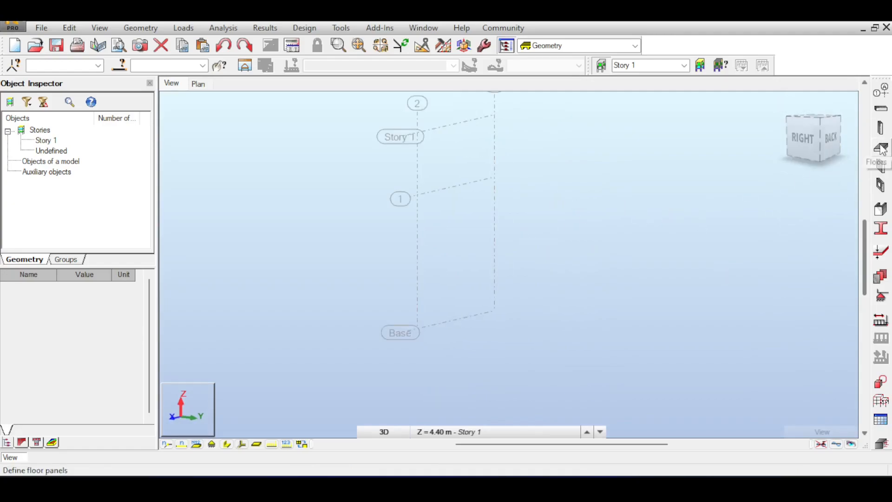
{"action": "left_click", "coordinate": [882, 149]}
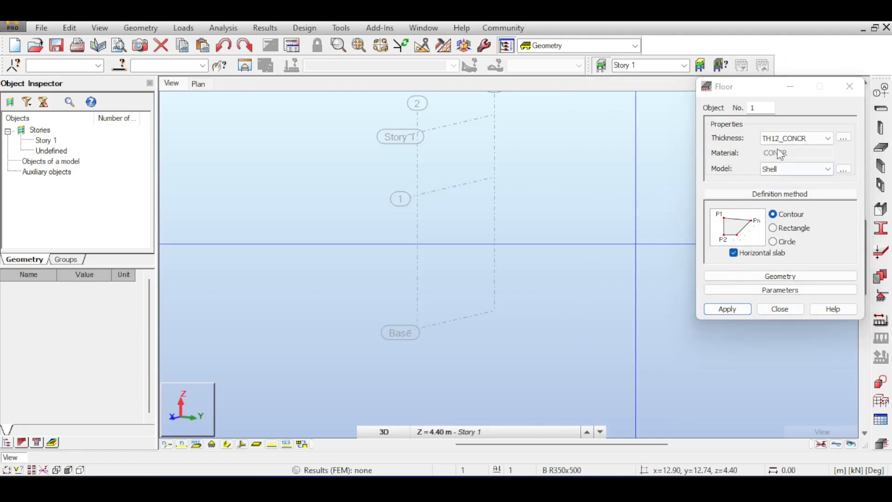
{"action": "left_click", "coordinate": [740, 254]}
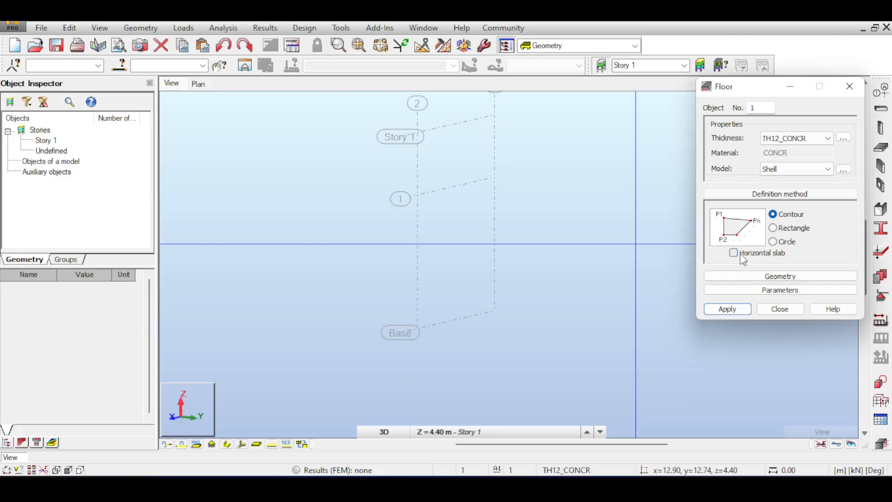
Open the new thickness definition for the floor panel with its label ready for editing
{"action": "left_click", "coordinate": [844, 138]}
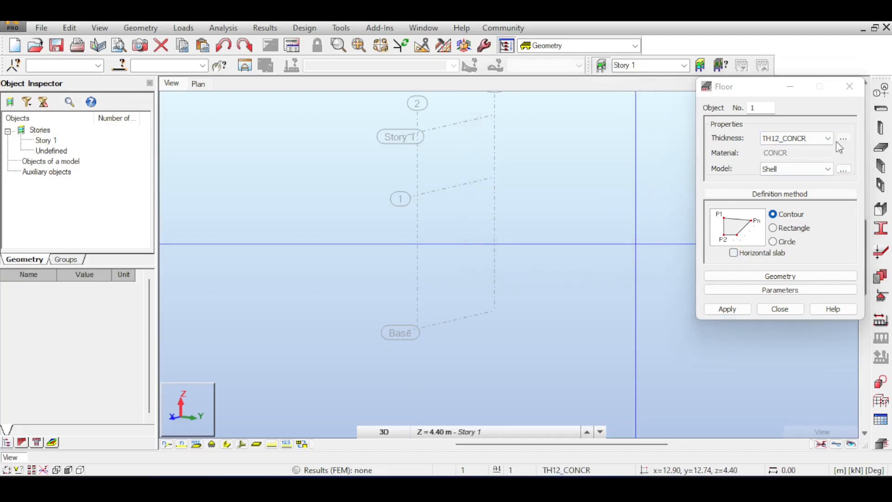
{"action": "left_click_drag", "start_coordinate": [729, 139], "coordinate": [711, 94]}
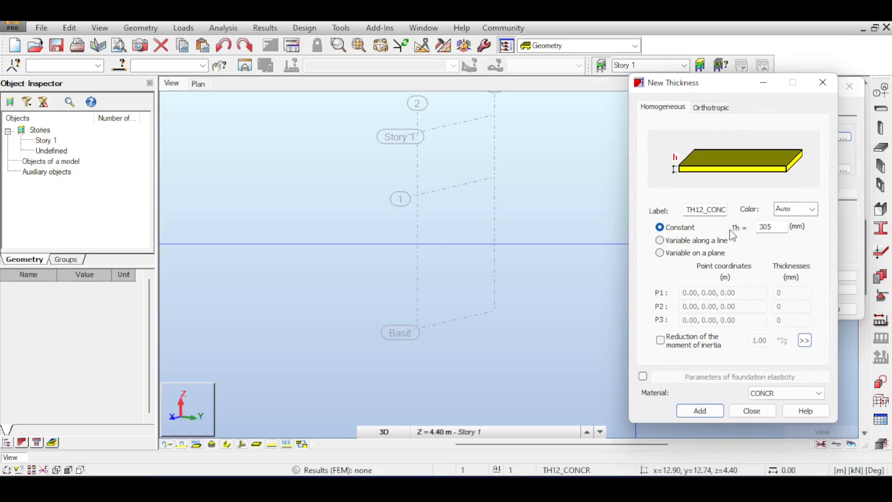
{"action": "double_click", "coordinate": [706, 209]}
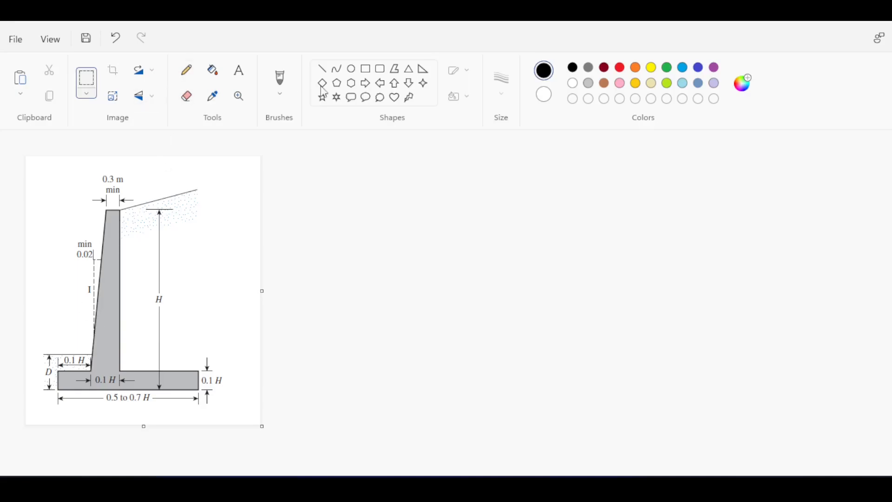
Switch to Paint, outline the wall stem's 0.3 m and 0.1 H width dimensions with rectangles, and undo the markings
{"action": "left_click", "coordinate": [367, 74]}
{"action": "mouse_move", "coordinate": [120, 209]}
{"action": "left_mouse_down"}
{"action": "mouse_move", "coordinate": [91, 371]}
{"action": "mouse_move", "coordinate": [105, 371]}
{"action": "left_mouse_up"}
{"action": "key", "text": "ctrl+z"}
{"action": "left_click_drag", "start_coordinate": [80, 166], "coordinate": [138, 206]}
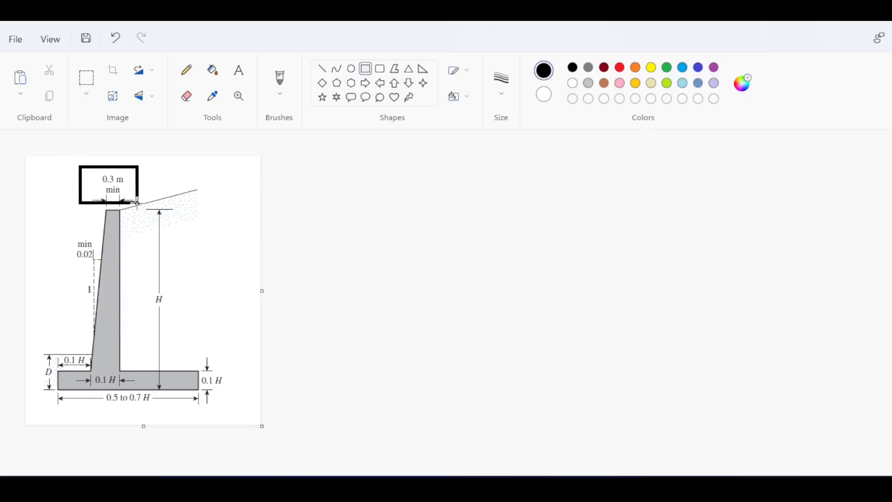
{"action": "left_click_drag", "start_coordinate": [74, 357], "coordinate": [137, 403]}
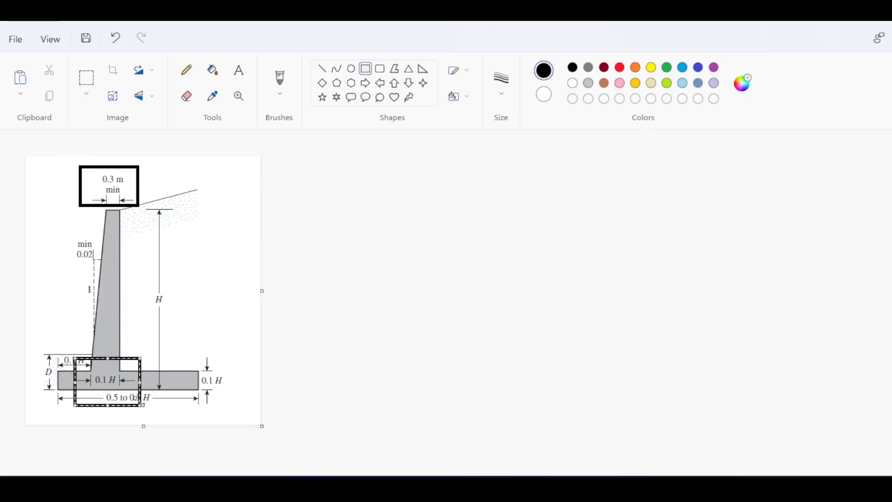
{"action": "key", "text": "ctrl+z"}
{"action": "key", "text": "ctrl+z"}
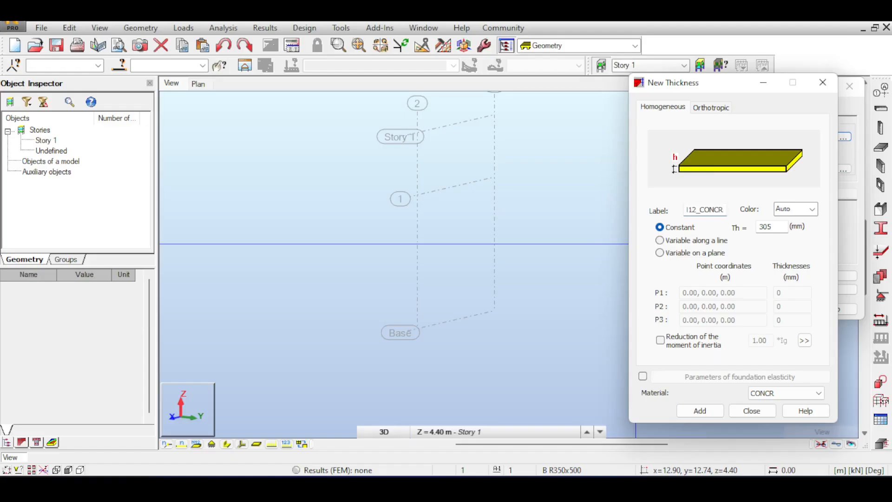
Back in Robot Structural Analysis, add a constant homogeneous thickness labelled Th300 with a value of 300 mm
{"action": "double_click", "coordinate": [704, 209]}
{"action": "type", "text": "Th300"}
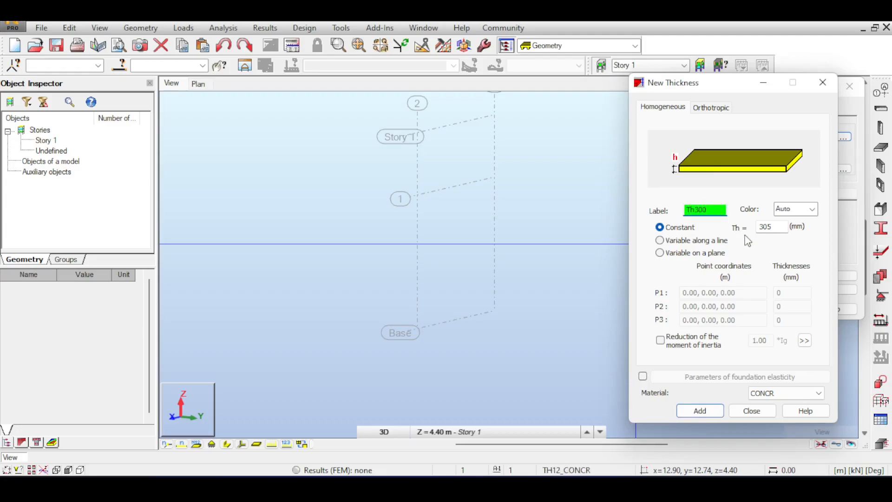
{"action": "double_click", "coordinate": [771, 227]}
{"action": "type", "text": "300"}
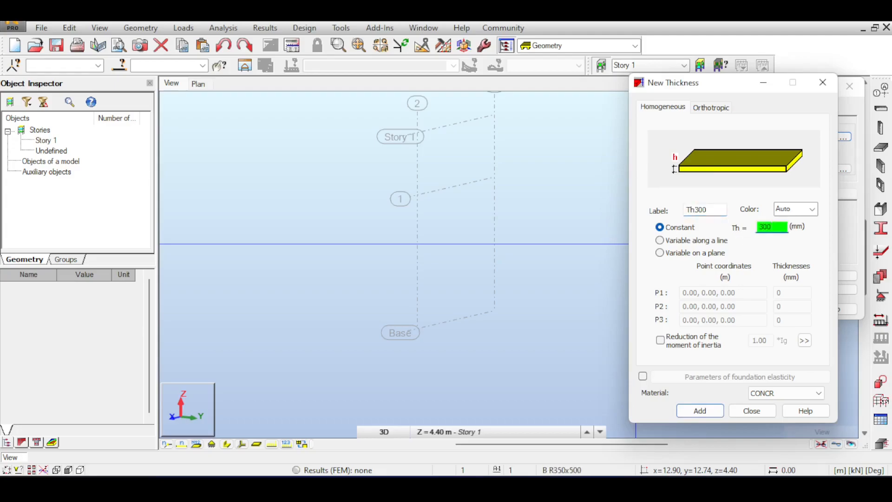
{"action": "left_click", "coordinate": [700, 411]}
{"action": "left_click", "coordinate": [751, 411]}
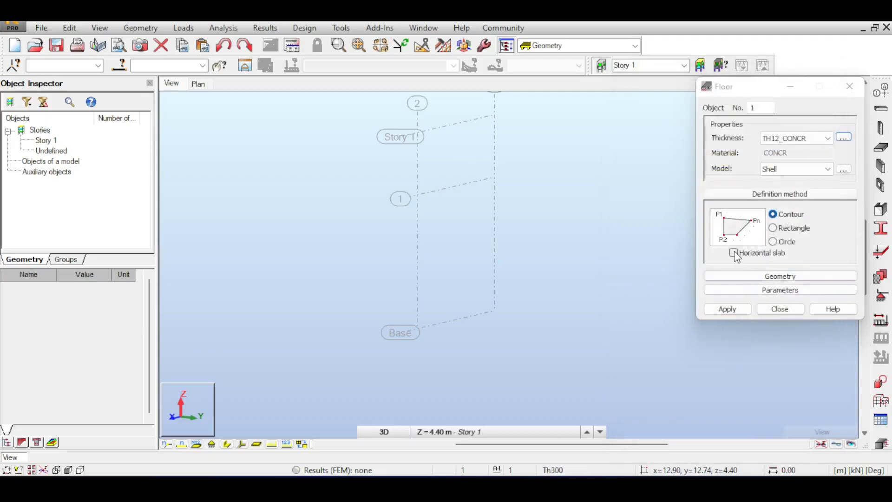
Draw a vertical rectangular panel between axes 1 and 2, from the base up to the 3 m level
{"action": "scroll", "coordinate": [585, 254], "scroll_direction": "down", "scroll_amount": 1}
{"action": "middle_click_drag", "start_coordinate": [574, 227], "coordinate": [553, 213]}
{"action": "left_click", "coordinate": [779, 85]}
{"action": "left_click_drag", "start_coordinate": [746, 86], "coordinate": [806, 126]}
{"action": "left_click", "coordinate": [805, 128]}
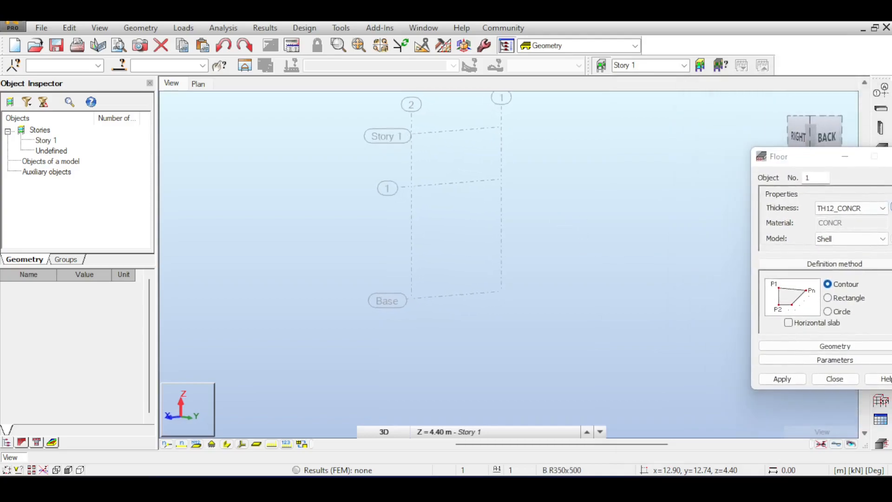
{"action": "left_click", "coordinate": [784, 103]}
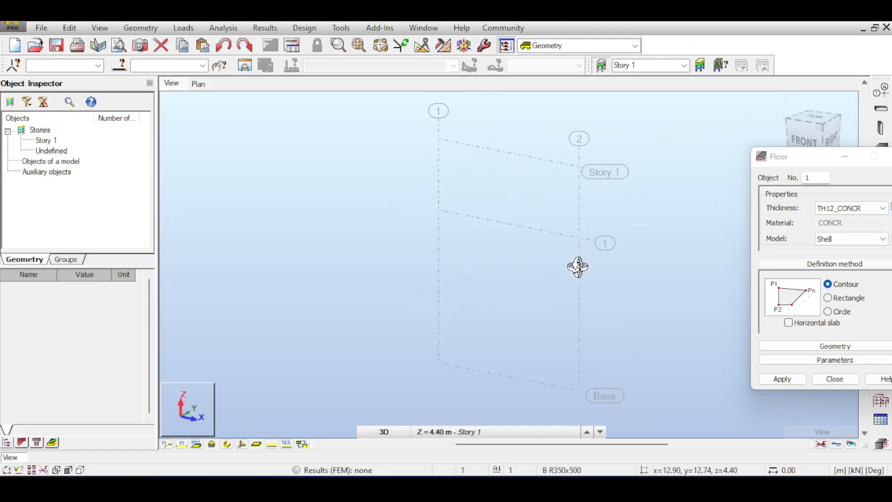
{"action": "left_click", "coordinate": [828, 297]}
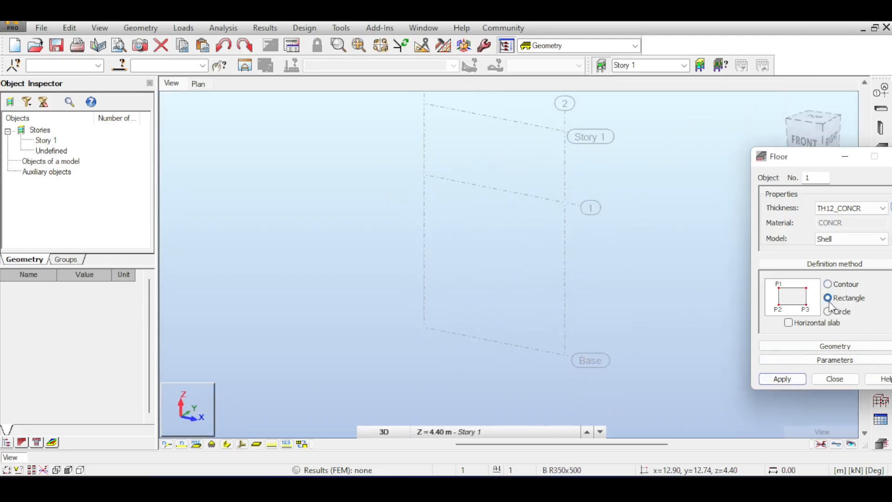
{"action": "left_click", "coordinate": [423, 327]}
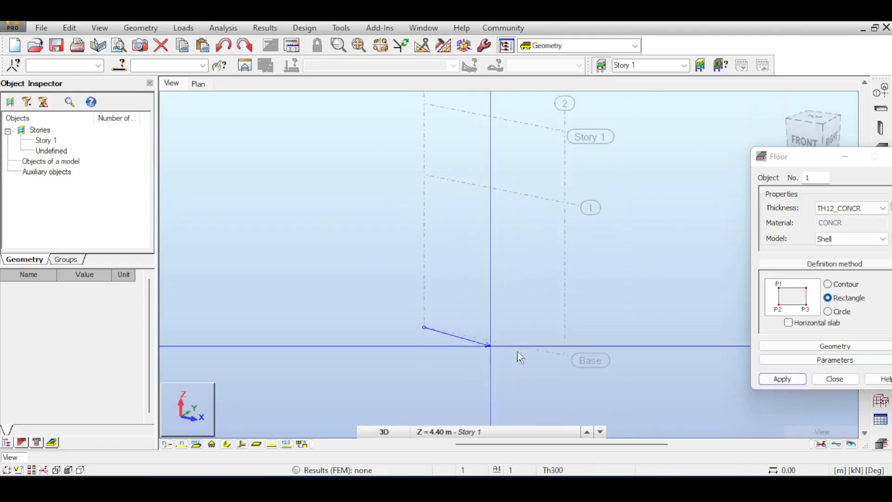
{"action": "left_click", "coordinate": [559, 358]}
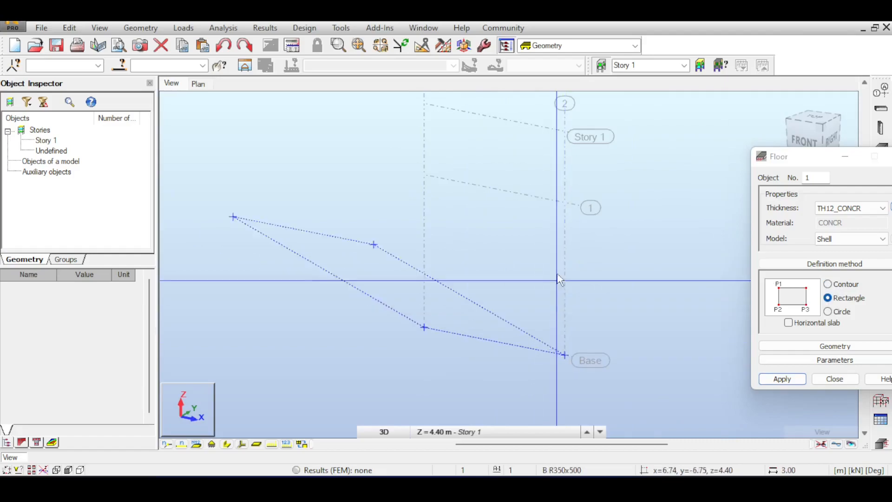
{"action": "left_click", "coordinate": [567, 210]}
{"action": "left_click", "coordinate": [824, 378]}
Show the local axes on the wall panel and check their orientation in 3D
{"action": "left_click", "coordinate": [244, 443]}
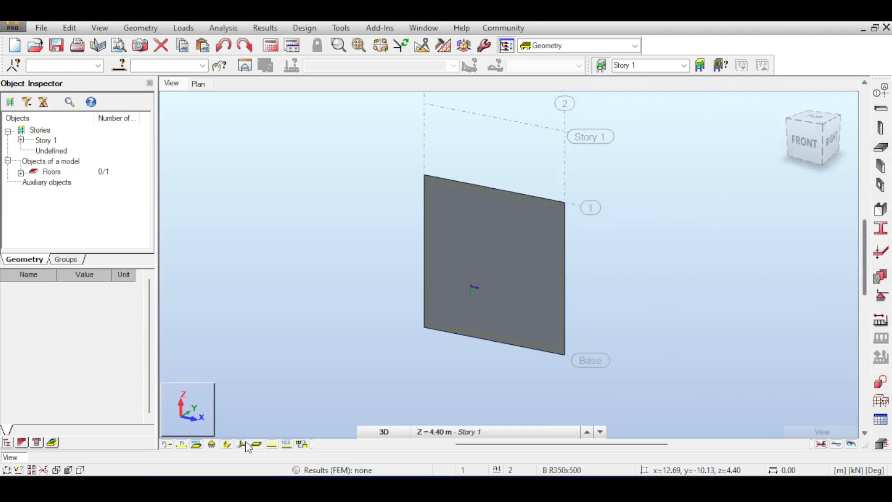
{"action": "scroll", "coordinate": [466, 294], "scroll_direction": "up", "scroll_amount": 3}
{"action": "left_click_drag", "start_coordinate": [834, 137], "coordinate": [818, 114]}
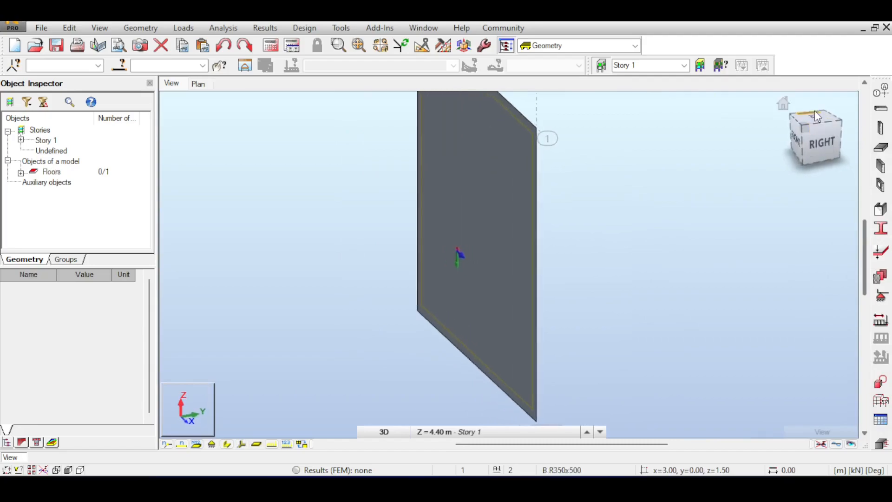
{"action": "left_click", "coordinate": [788, 104]}
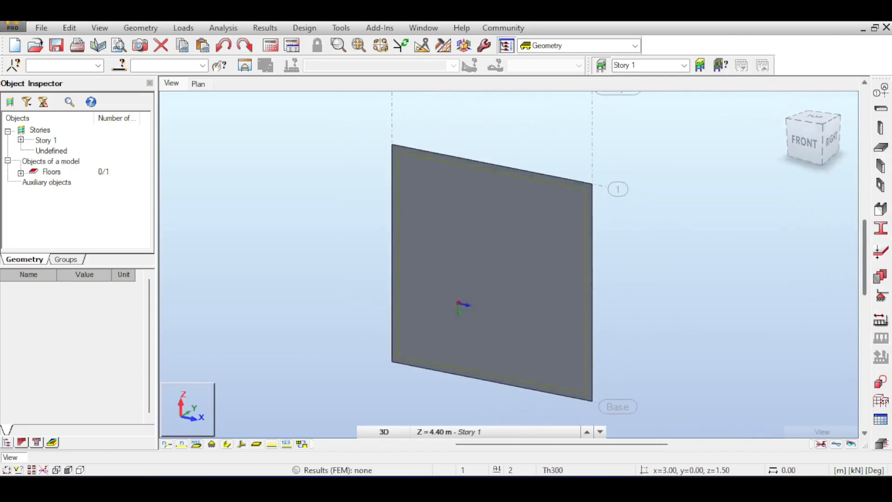
Assign a fixed support along the bottom edge of the wall panel at base level and check it from the side
{"action": "left_click", "coordinate": [878, 300]}
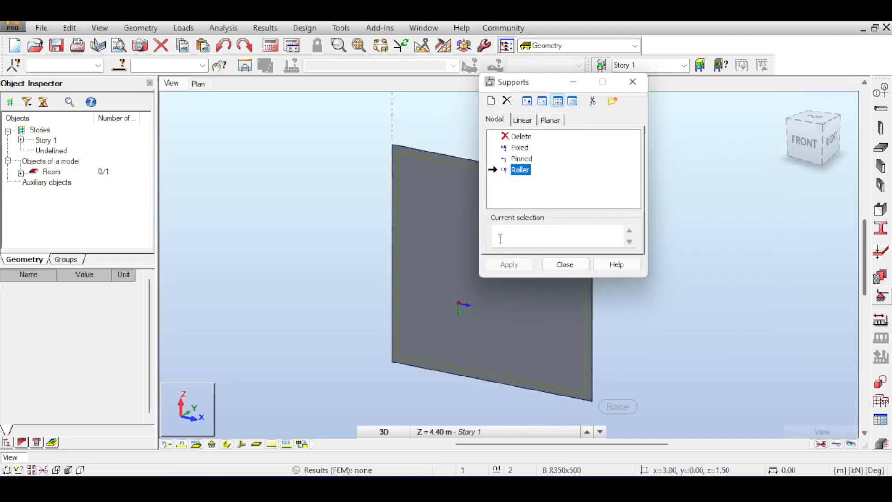
{"action": "middle_click_drag", "start_coordinate": [354, 160], "coordinate": [298, 149]}
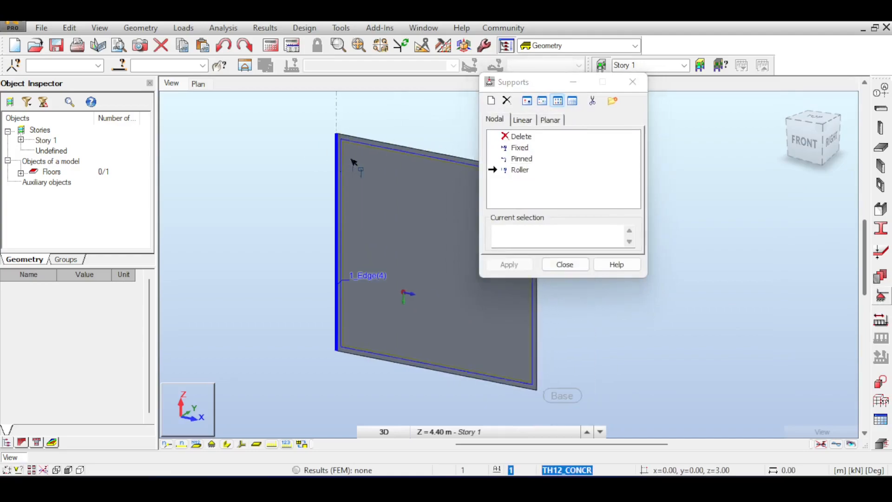
{"action": "left_click", "coordinate": [518, 148]}
{"action": "middle_click_drag", "start_coordinate": [358, 106], "coordinate": [306, 97]}
{"action": "left_click_drag", "start_coordinate": [827, 133], "coordinate": [812, 126]}
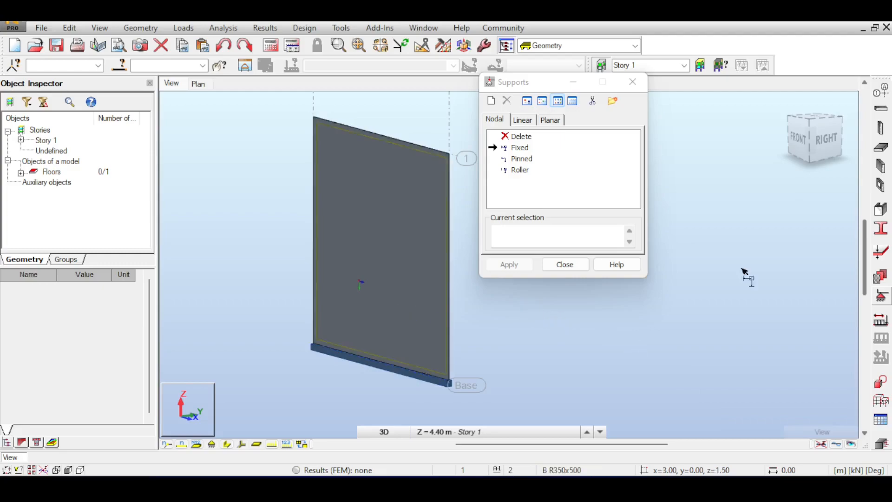
{"action": "left_click", "coordinate": [824, 139]}
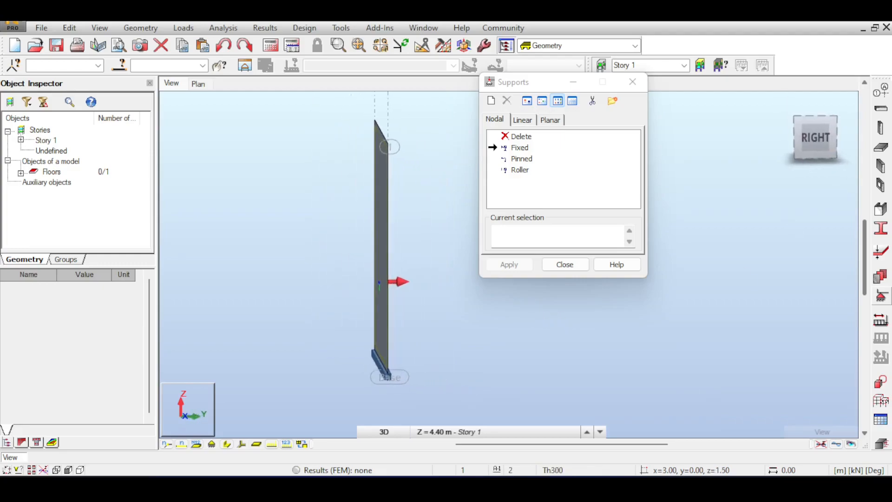
{"action": "scroll", "coordinate": [381, 354], "scroll_direction": "down", "scroll_amount": 3}
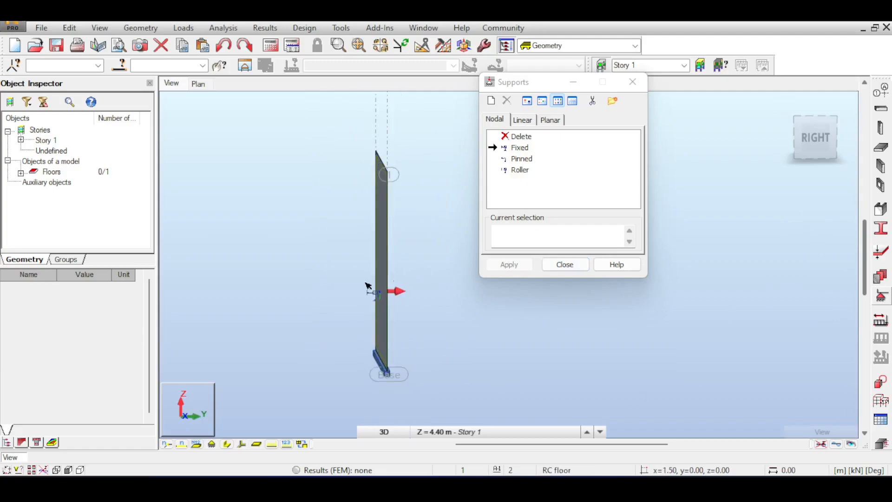
Delete the fixed support along the bottom edge of the wall panel
{"action": "middle_click_drag", "start_coordinate": [418, 309], "coordinate": [477, 328], "text": "shift"}
{"action": "scroll", "coordinate": [379, 373], "scroll_direction": "up", "scroll_amount": 1}
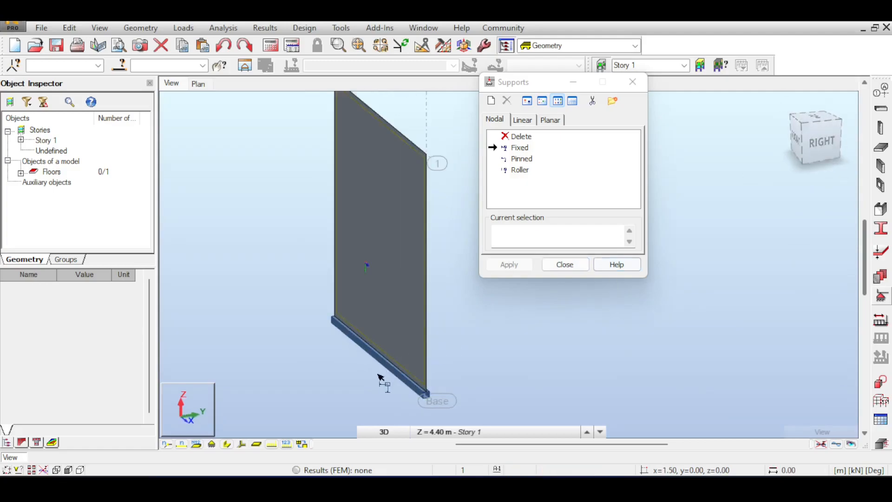
{"action": "scroll", "coordinate": [395, 361], "scroll_direction": "up", "scroll_amount": 1}
{"action": "scroll", "coordinate": [397, 365], "scroll_direction": "up", "scroll_amount": 1}
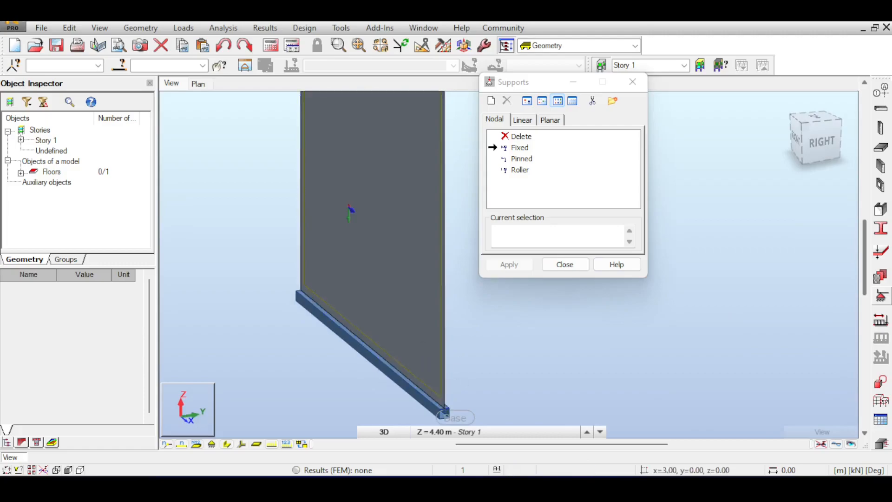
{"action": "left_click", "coordinate": [520, 136]}
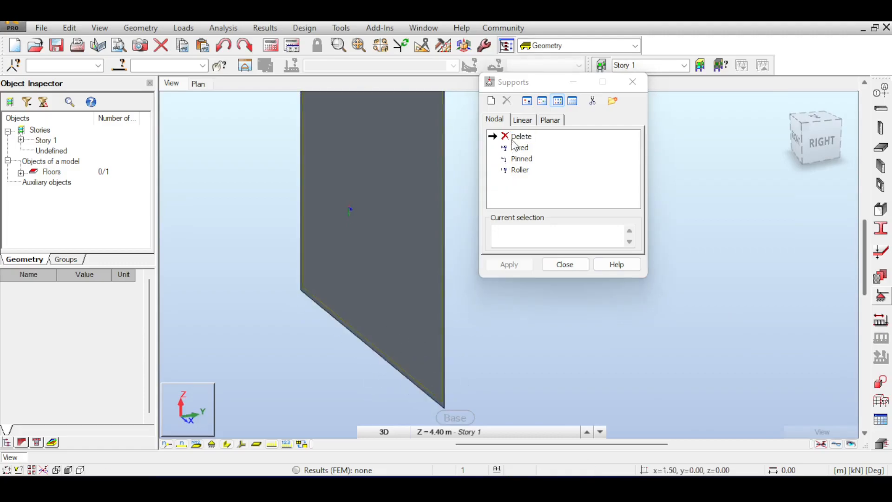
Assign a Fixed support to the bottom edge of the wall panel and finish the support definition
{"action": "left_click", "coordinate": [515, 147]}
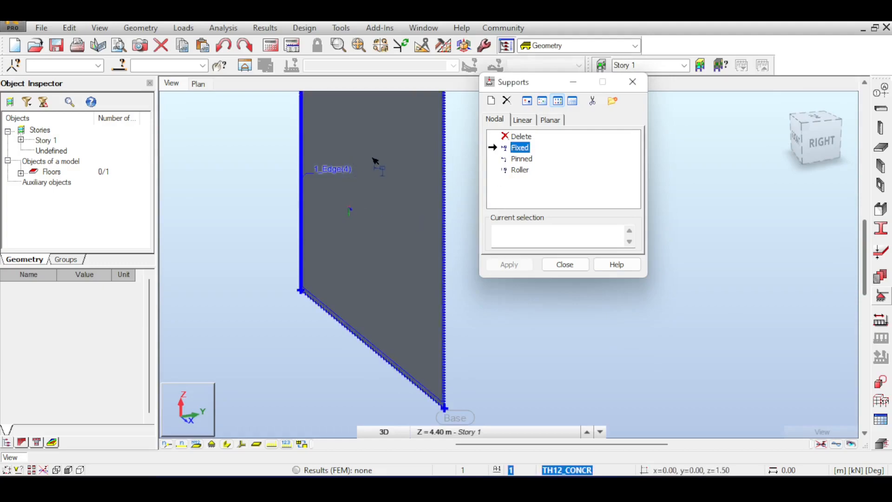
{"action": "scroll", "coordinate": [395, 172], "scroll_direction": "down", "scroll_amount": 1}
{"action": "middle_click_drag", "start_coordinate": [394, 157], "coordinate": [371, 219]}
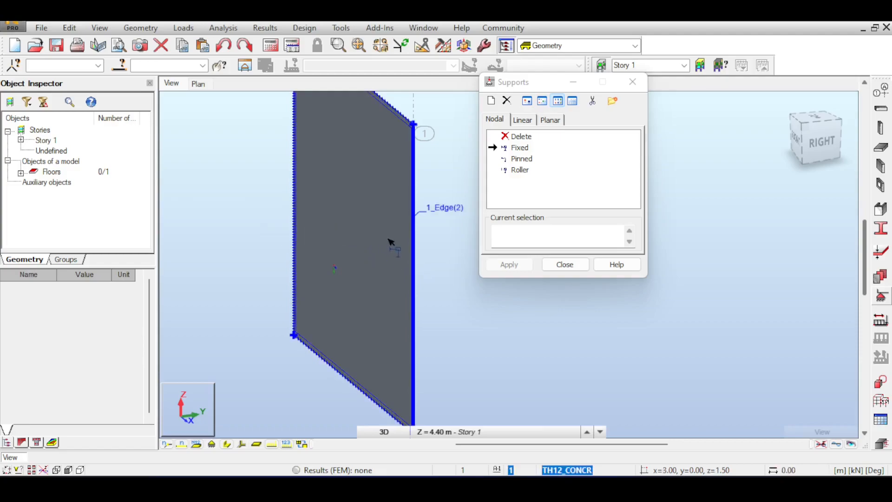
{"action": "left_click", "coordinate": [347, 365]}
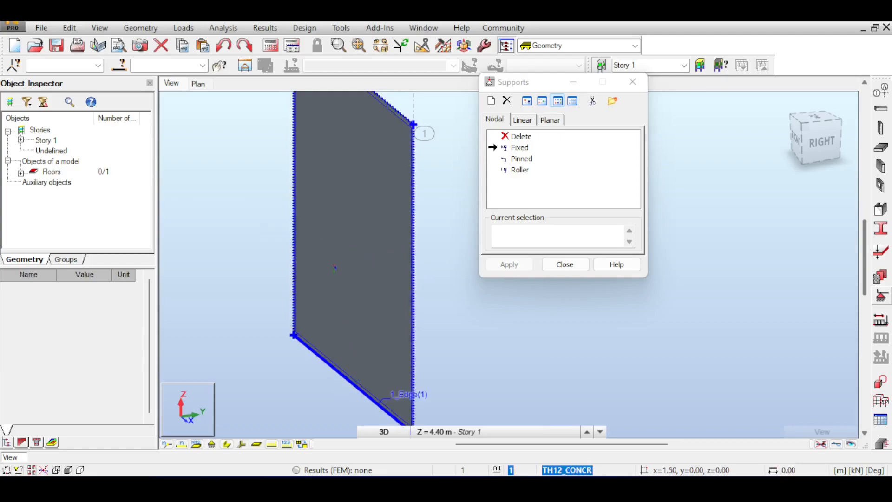
{"action": "left_click", "coordinate": [578, 263]}
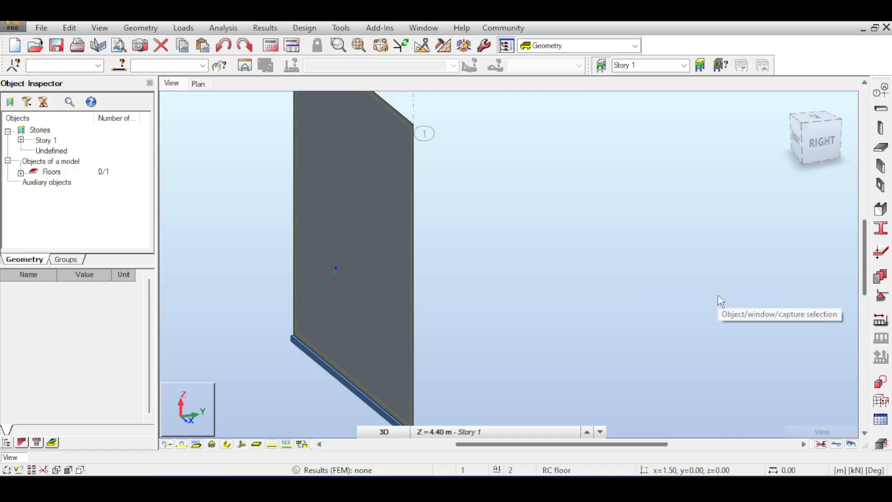
{"action": "scroll", "coordinate": [706, 247], "scroll_direction": "down", "scroll_amount": 2}
{"action": "middle_click_drag", "start_coordinate": [705, 247], "coordinate": [621, 253]}
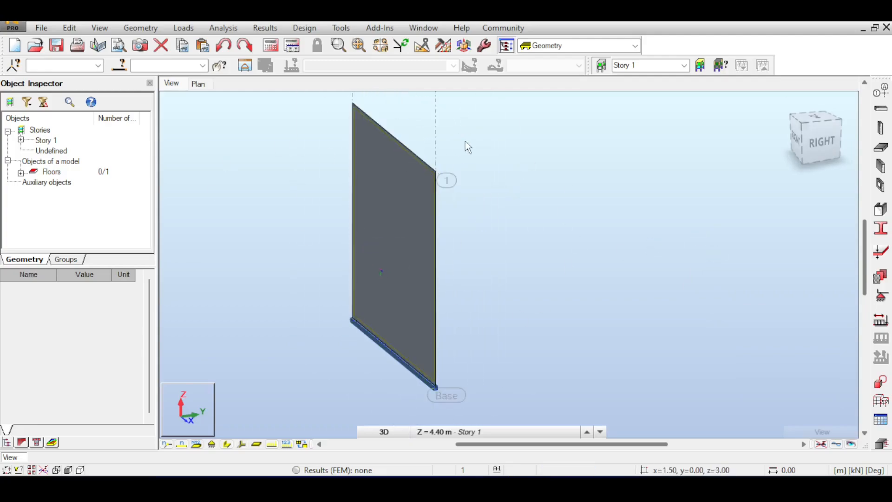
{"action": "scroll", "coordinate": [475, 155], "scroll_direction": "down", "scroll_amount": 1}
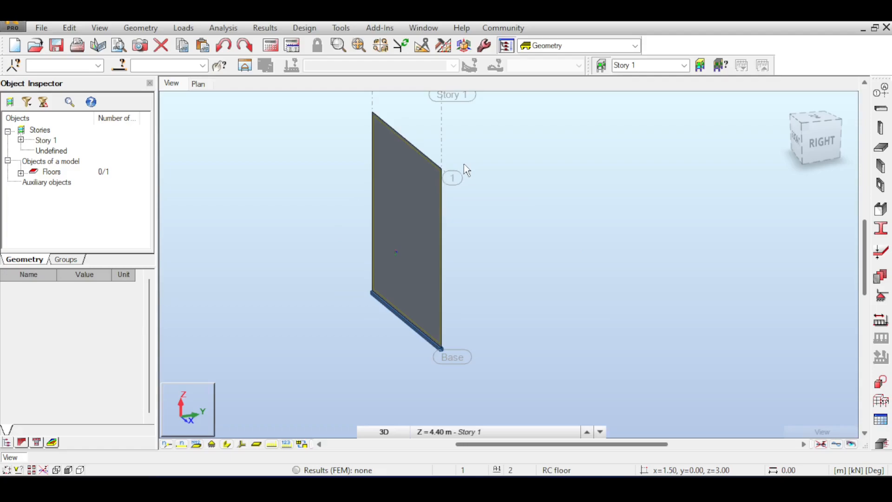
Define load case 1 as dead load DL1 and load case 2 as live load LL1
{"action": "left_click", "coordinate": [881, 322]}
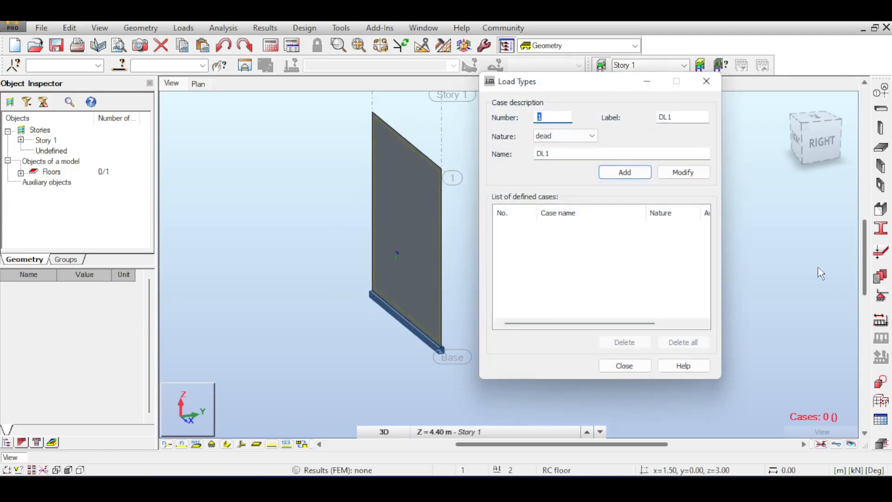
{"action": "left_click", "coordinate": [625, 172]}
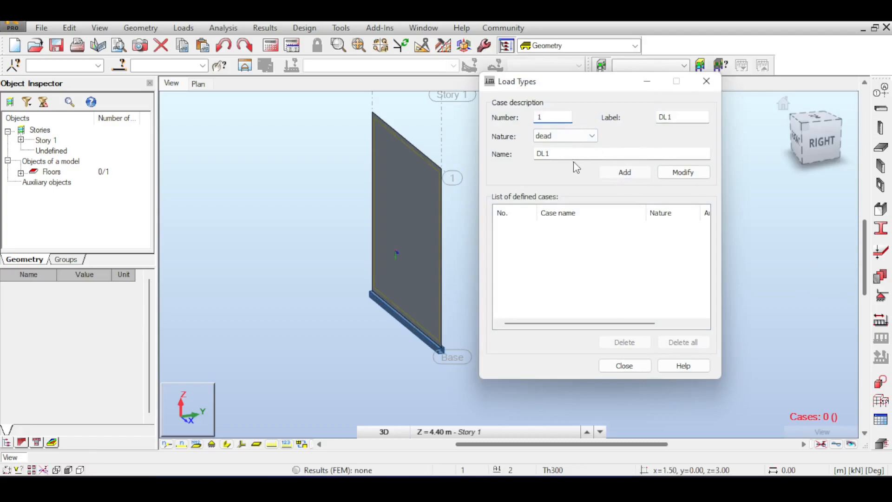
{"action": "left_click", "coordinate": [583, 135]}
{"action": "left_click", "coordinate": [546, 153]}
{"action": "left_click", "coordinate": [625, 172]}
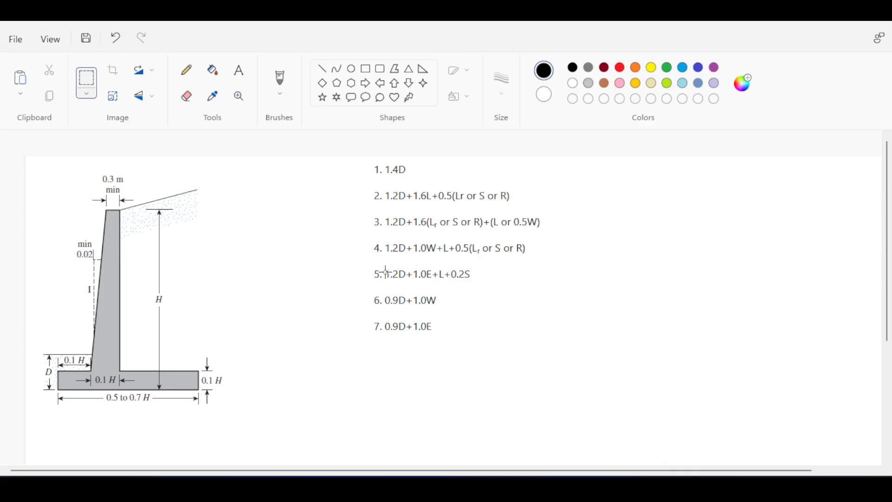
In Paint, review the seven listed load combinations, marking out the 1.0E term in combination 5 and combination 7
{"action": "left_click_drag", "start_coordinate": [414, 268], "coordinate": [437, 284]}
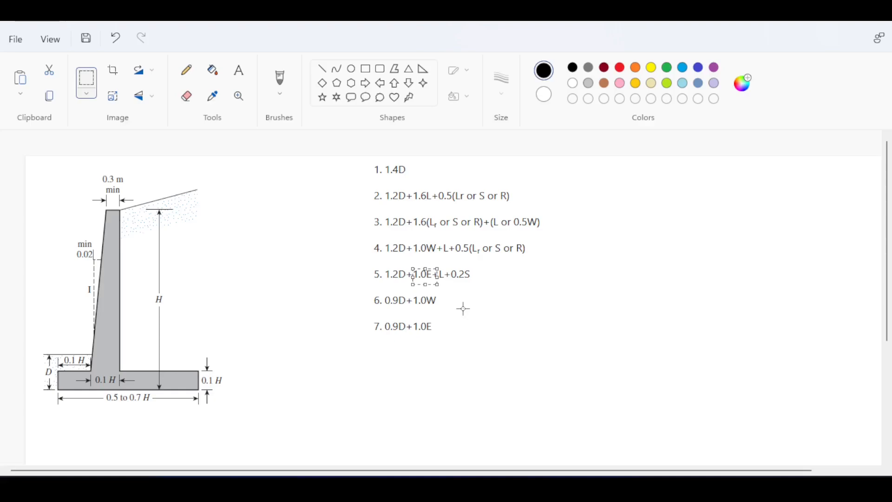
{"action": "left_click", "coordinate": [413, 315]}
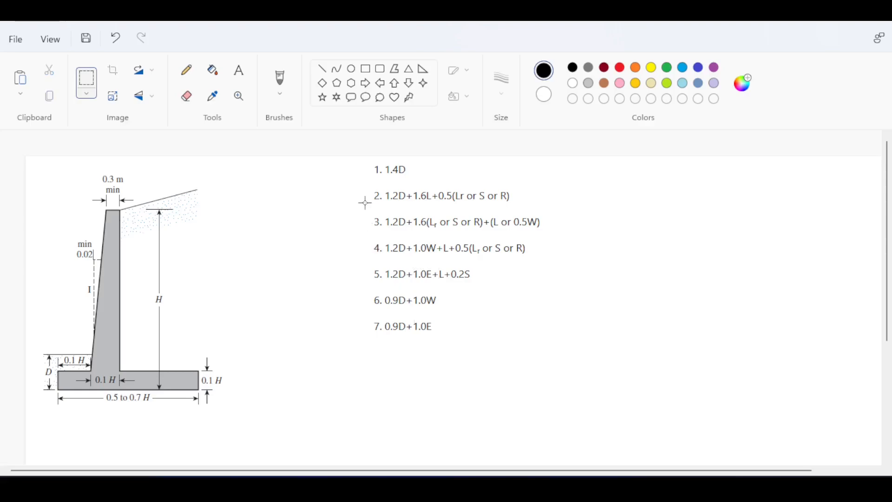
{"action": "left_click_drag", "start_coordinate": [364, 157], "coordinate": [588, 353]}
{"action": "left_click", "coordinate": [497, 371]}
{"action": "left_click_drag", "start_coordinate": [364, 314], "coordinate": [455, 352]}
{"action": "left_click", "coordinate": [481, 330]}
{"action": "left_click_drag", "start_coordinate": [366, 312], "coordinate": [440, 337]}
{"action": "left_click", "coordinate": [496, 329]}
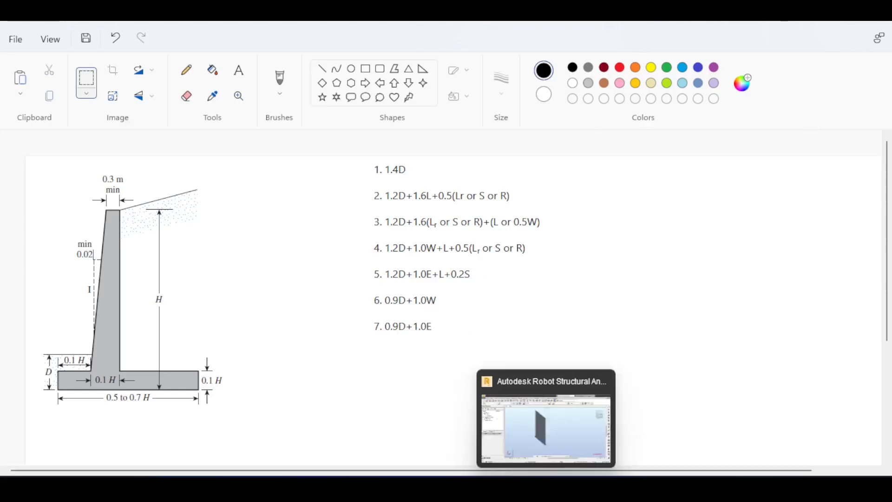
Back in Robot Structural Analysis, delete the live load case LL1 and finish the load types definition
{"action": "left_click", "coordinate": [545, 430]}
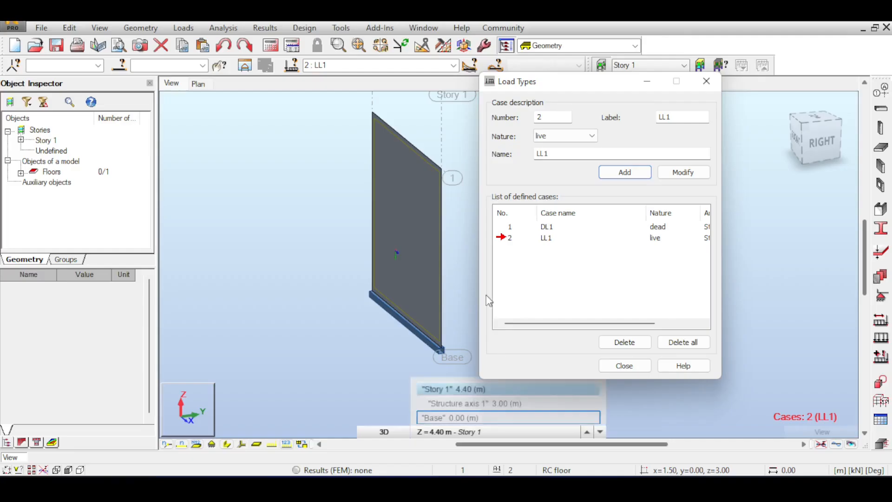
{"action": "left_click", "coordinate": [510, 227]}
{"action": "left_click", "coordinate": [511, 238]}
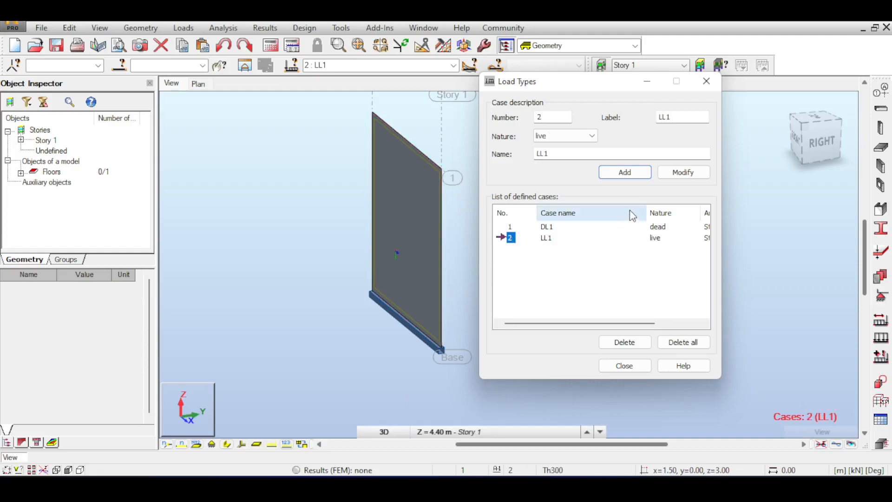
{"action": "left_click", "coordinate": [639, 342]}
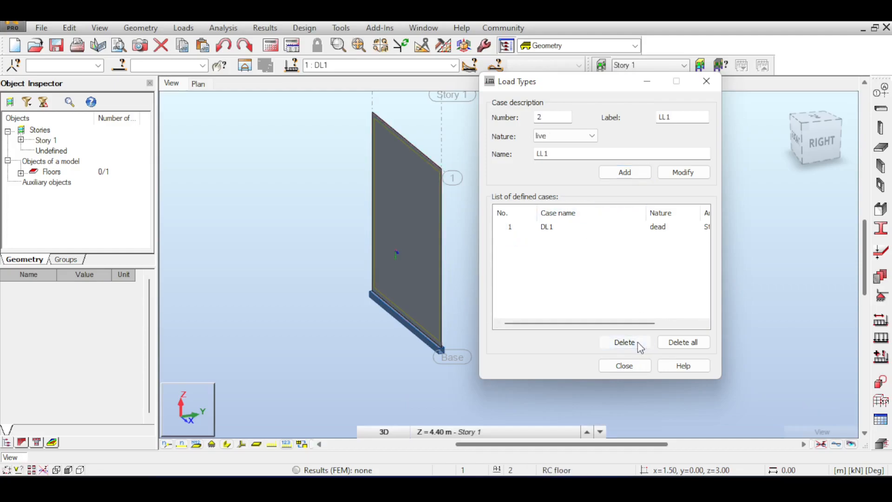
{"action": "left_click", "coordinate": [628, 367]}
{"action": "middle_click_drag", "start_coordinate": [631, 244], "coordinate": [626, 245]}
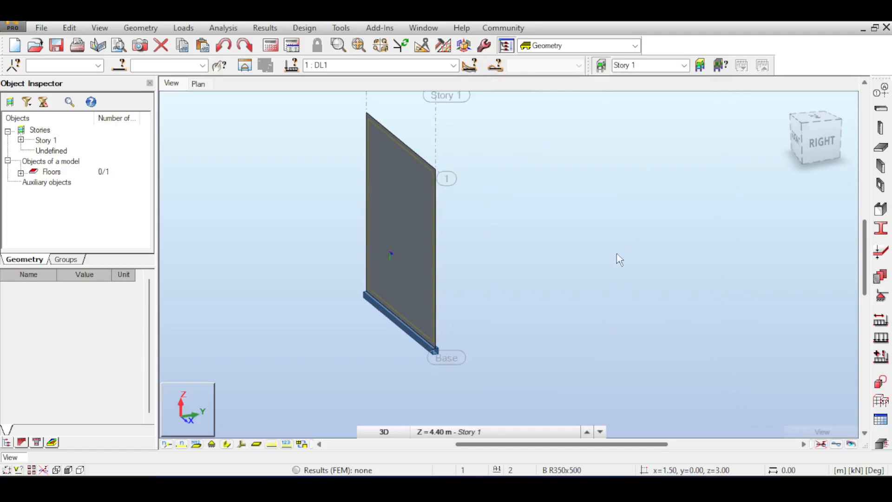
Start a soil pressure load on panels for case DL1 and select the wall panel as its object
{"action": "left_click", "coordinate": [829, 137]}
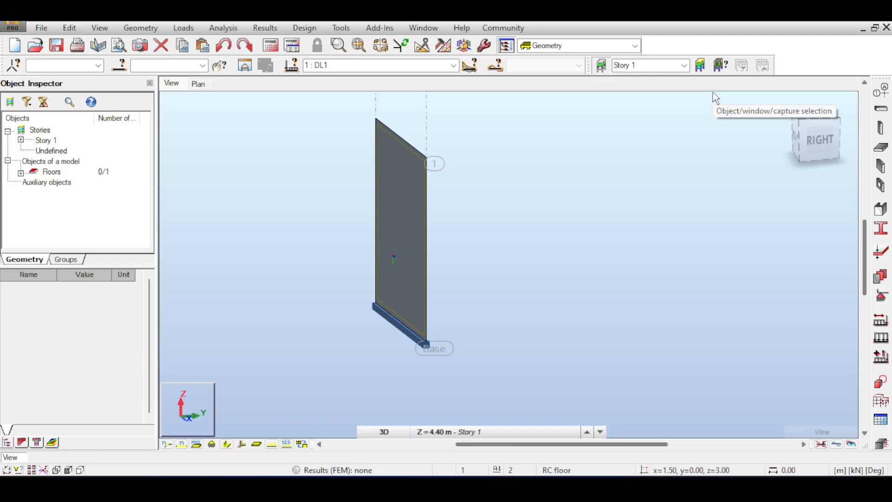
{"action": "middle_click_drag", "start_coordinate": [507, 231], "coordinate": [572, 260], "text": "shift"}
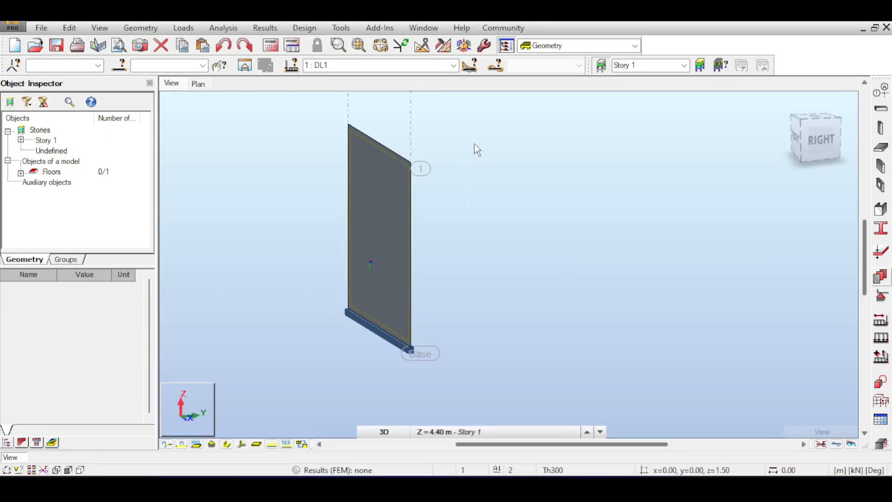
{"action": "left_click", "coordinate": [183, 28]}
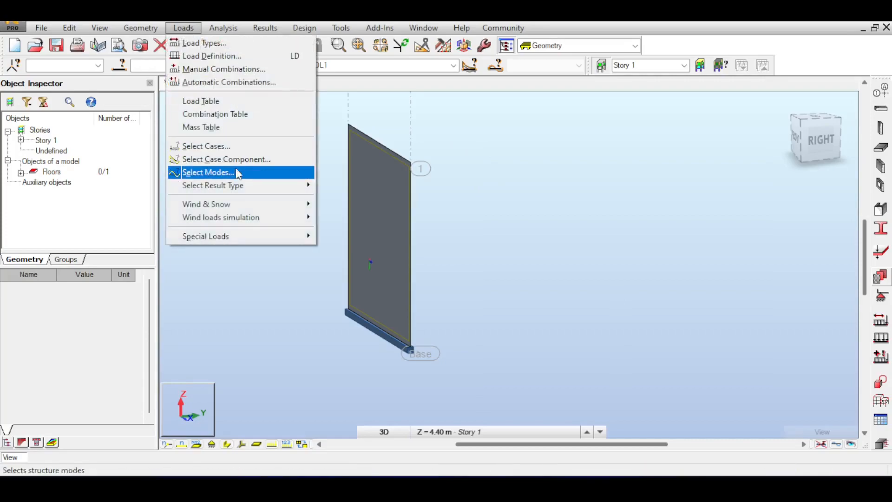
{"action": "mouse_move", "coordinate": [293, 235]}
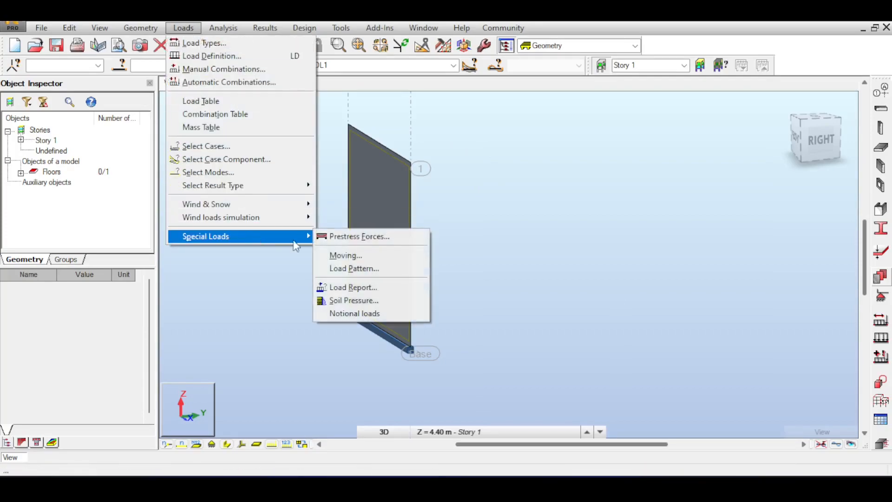
{"action": "left_click", "coordinate": [376, 301]}
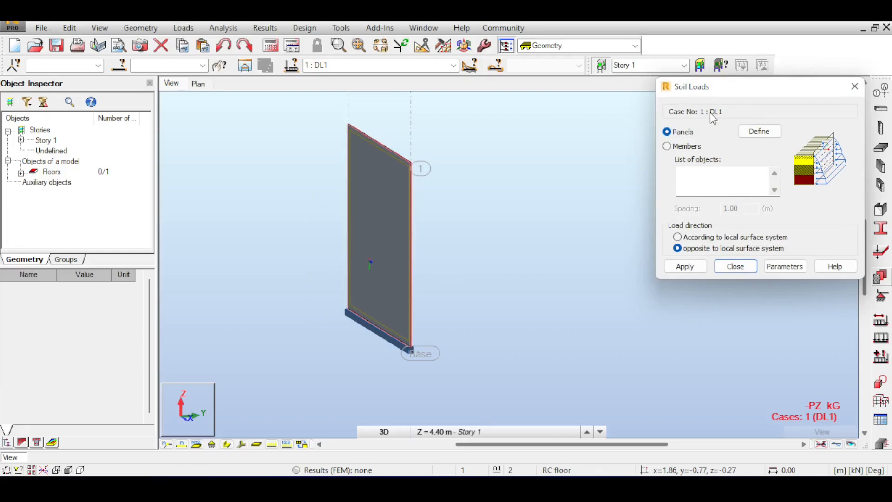
{"action": "left_click", "coordinate": [719, 178]}
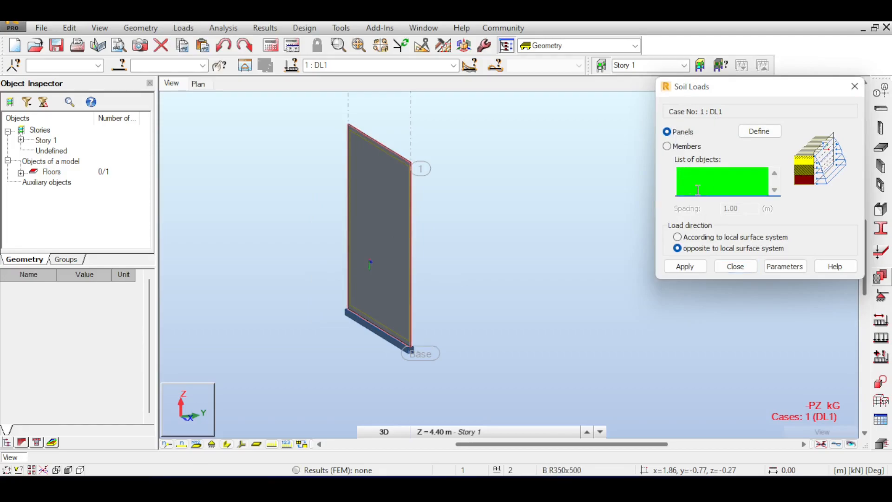
{"action": "left_click_drag", "start_coordinate": [443, 116], "coordinate": [259, 216]}
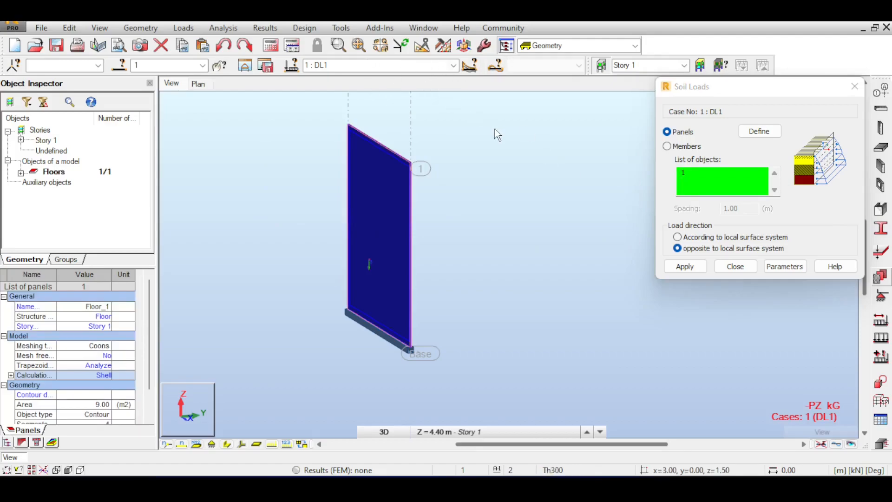
Check the wall panel's local axis direction in 3D and set the soil load direction opposite to the local surface system
{"action": "left_click_drag", "start_coordinate": [701, 90], "coordinate": [714, 151]}
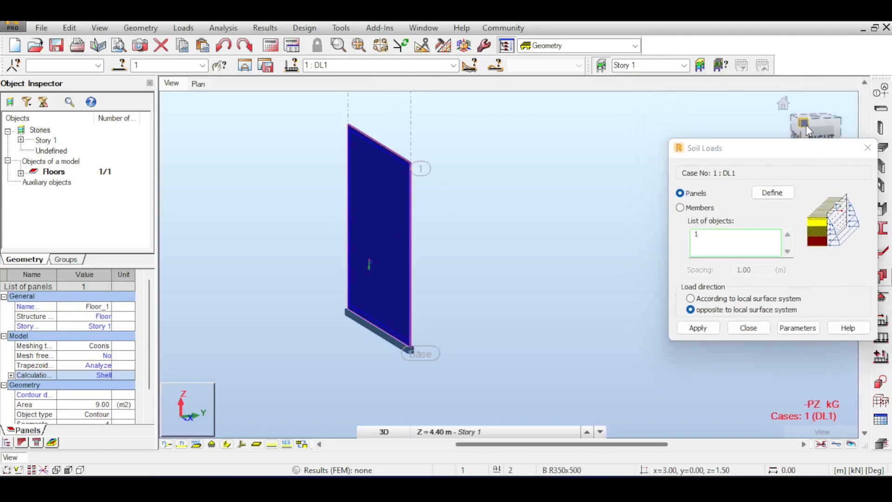
{"action": "left_click_drag", "start_coordinate": [806, 125], "coordinate": [791, 128]}
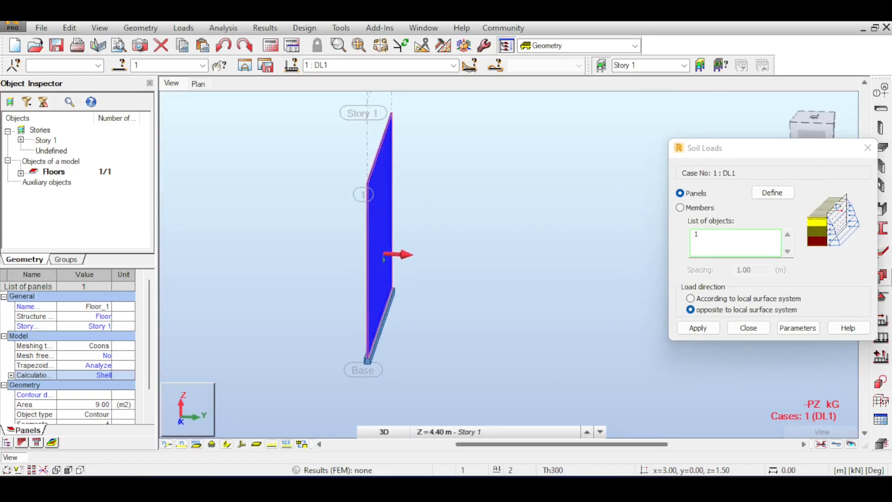
{"action": "mouse_move", "coordinate": [433, 276]}
{"action": "middle_mouse_down", "text": "shift"}
{"action": "mouse_move", "coordinate": [445, 276]}
{"action": "mouse_move", "coordinate": [428, 272]}
{"action": "middle_mouse_up", "text": "shift"}
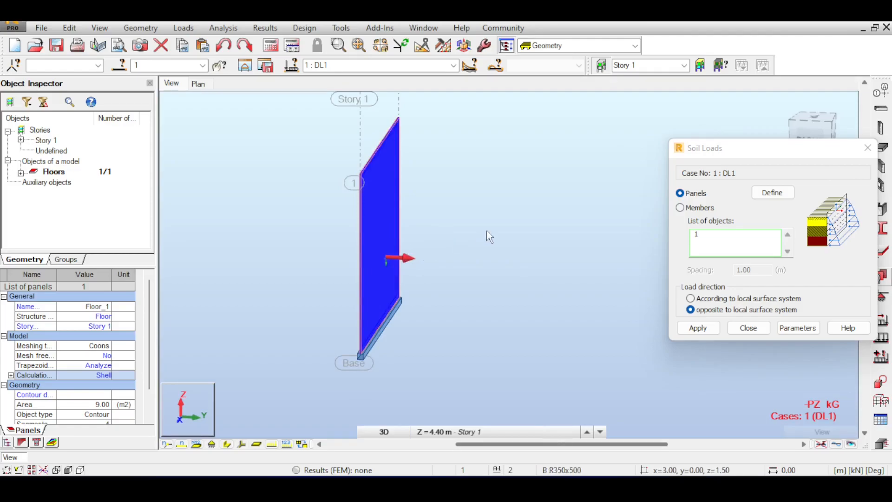
{"action": "left_click", "coordinate": [691, 299]}
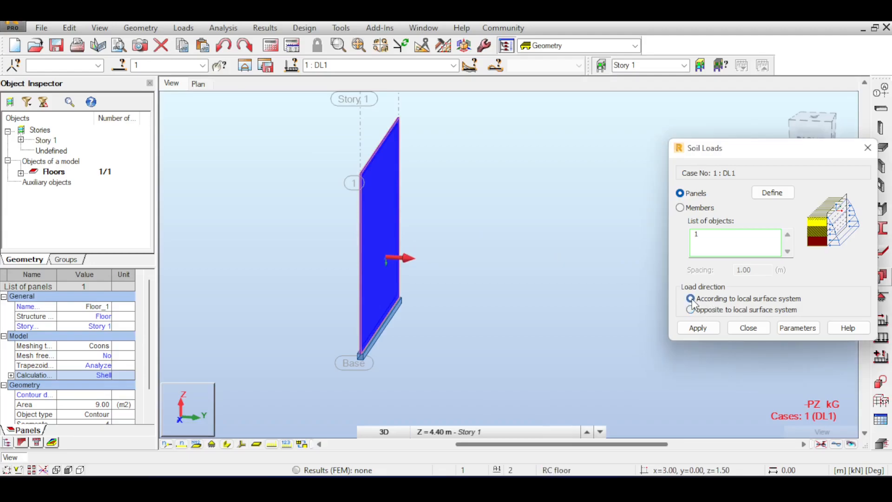
{"action": "left_click", "coordinate": [691, 311]}
{"action": "left_click", "coordinate": [697, 327]}
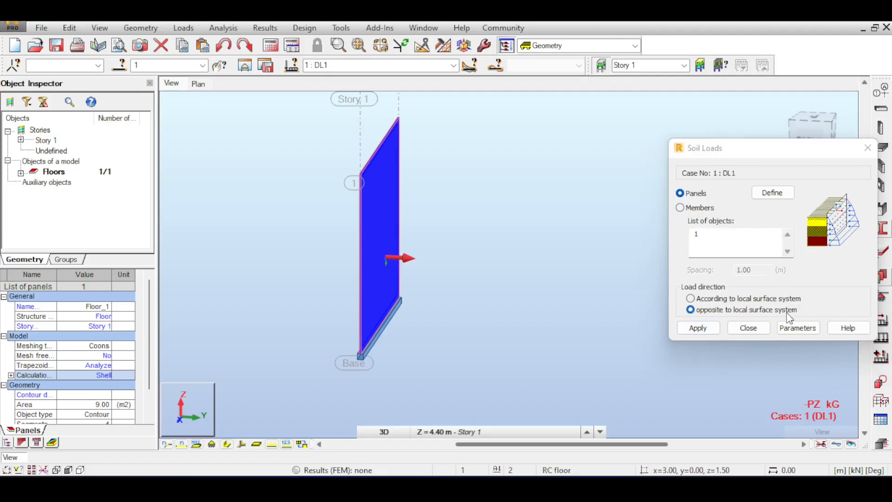
Open the soil pressure parameters and examine the soil and wall inclination settings against the diagram
{"action": "left_click", "coordinate": [795, 329]}
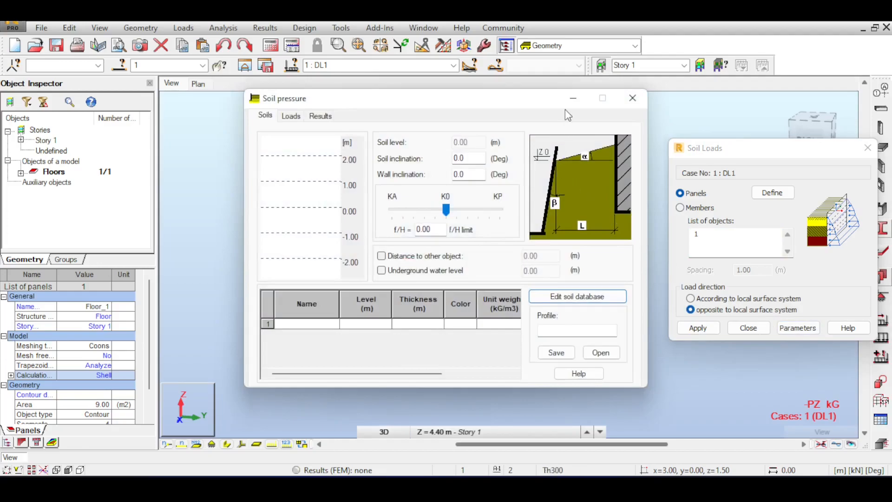
{"action": "double_click", "coordinate": [460, 161]}
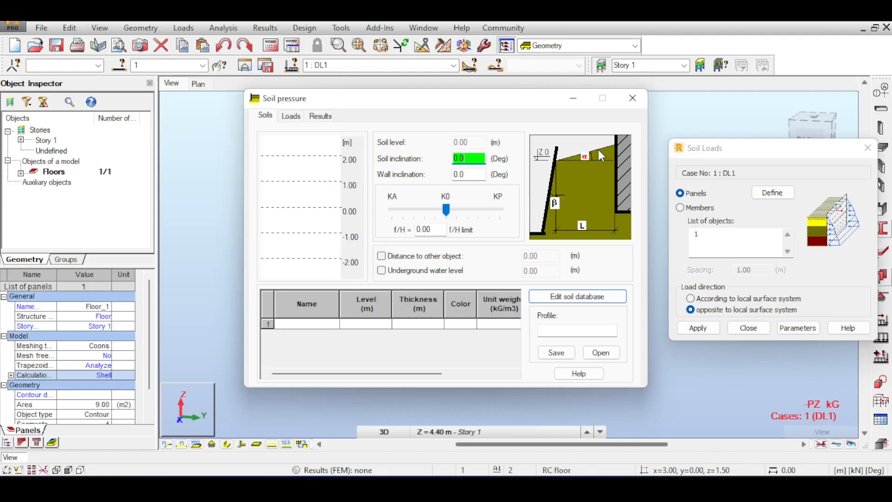
{"action": "left_click", "coordinate": [458, 174]}
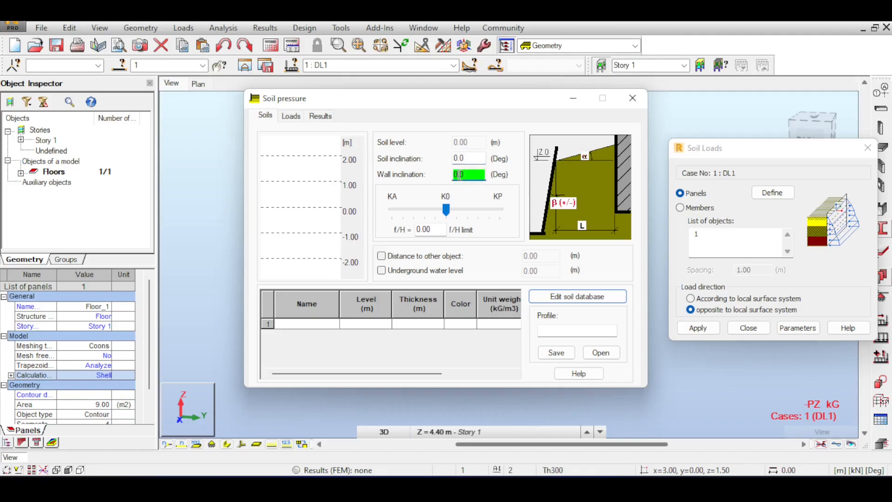
{"action": "double_click", "coordinate": [458, 174]}
{"action": "double_click", "coordinate": [465, 157]}
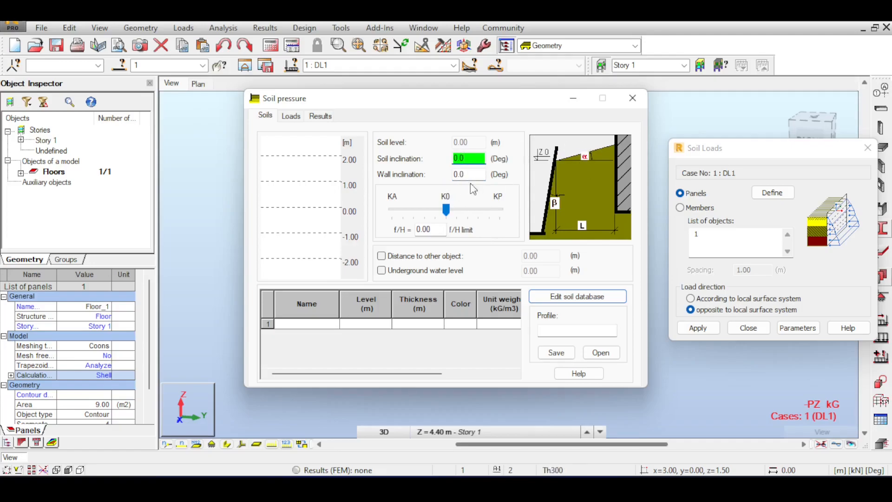
{"action": "double_click", "coordinate": [483, 174]}
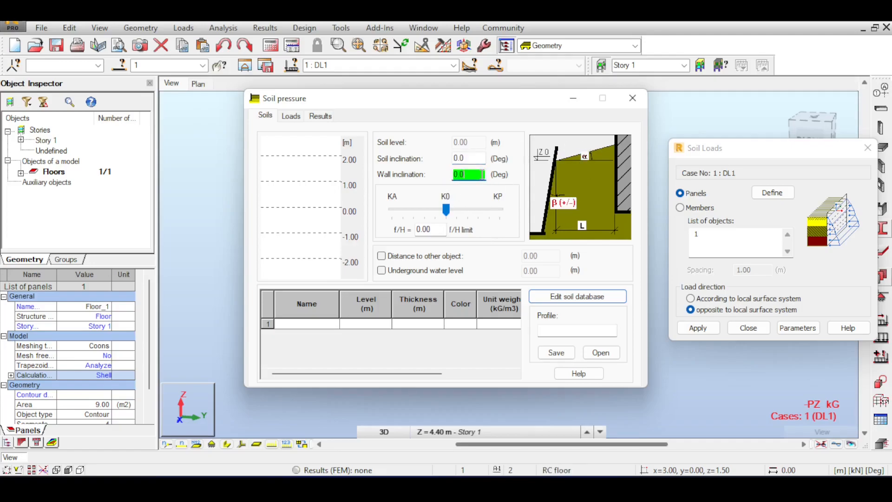
{"action": "left_click", "coordinate": [452, 241]}
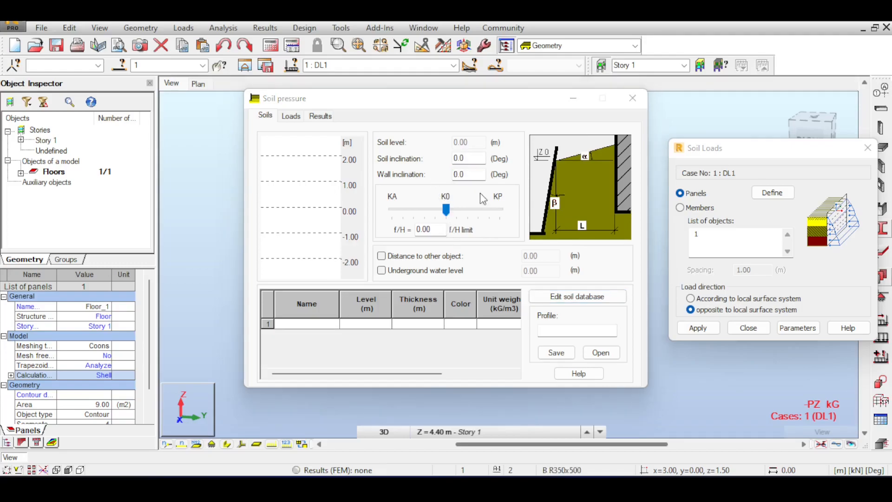
Set the earth pressure to the active state KA, with an f/H limit ratio of -1.00
{"action": "mouse_move", "coordinate": [446, 210]}
{"action": "left_mouse_down"}
{"action": "mouse_move", "coordinate": [390, 212]}
{"action": "mouse_move", "coordinate": [446, 212]}
{"action": "left_mouse_up"}
{"action": "left_click_drag", "start_coordinate": [444, 209], "coordinate": [390, 208]}
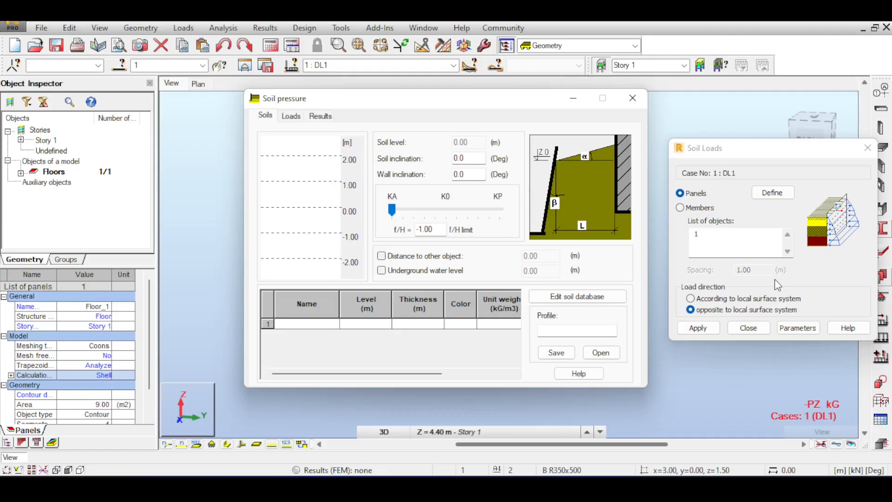
{"action": "mouse_move", "coordinate": [392, 211]}
{"action": "left_mouse_down"}
{"action": "mouse_move", "coordinate": [498, 211]}
{"action": "mouse_move", "coordinate": [379, 213]}
{"action": "left_mouse_up"}
Try the distance to other object and underground water level options, leaving both disabled
{"action": "left_click", "coordinate": [389, 256]}
{"action": "left_click", "coordinate": [382, 255]}
{"action": "left_click", "coordinate": [382, 273]}
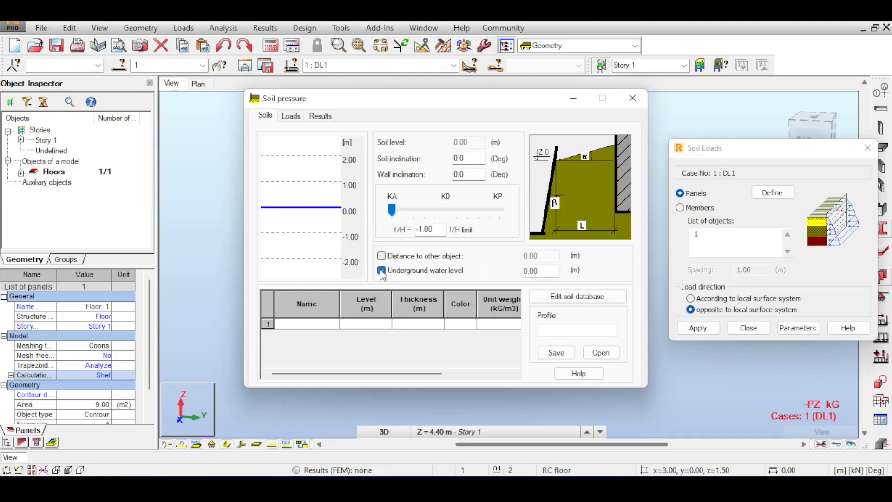
{"action": "left_click", "coordinate": [380, 272]}
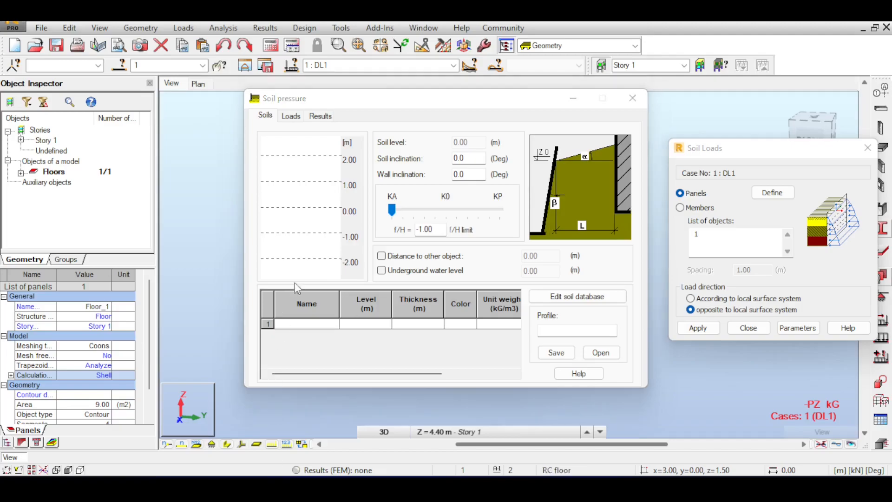
Browse the predefined soils, name the first soil layer Own Soil and set its level to 3.00 m
{"action": "left_click", "coordinate": [333, 324]}
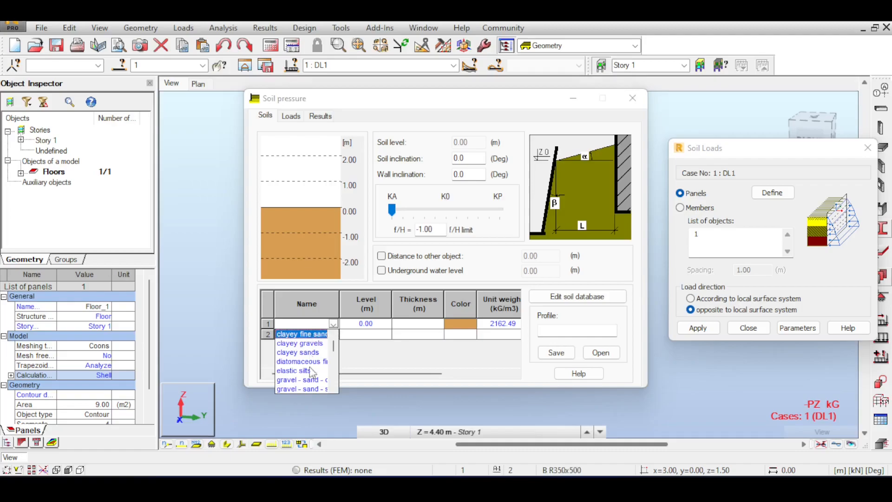
{"action": "scroll", "coordinate": [327, 383], "scroll_direction": "down", "scroll_amount": 7}
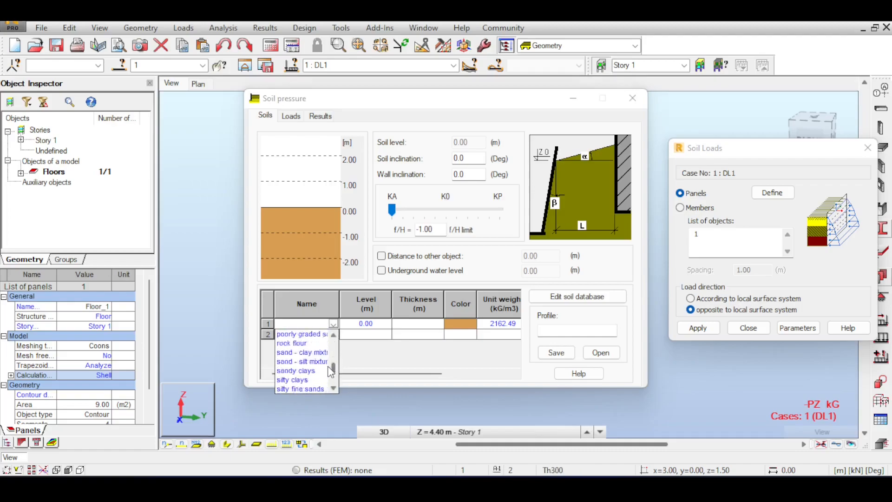
{"action": "left_click_drag", "start_coordinate": [327, 380], "coordinate": [333, 332]}
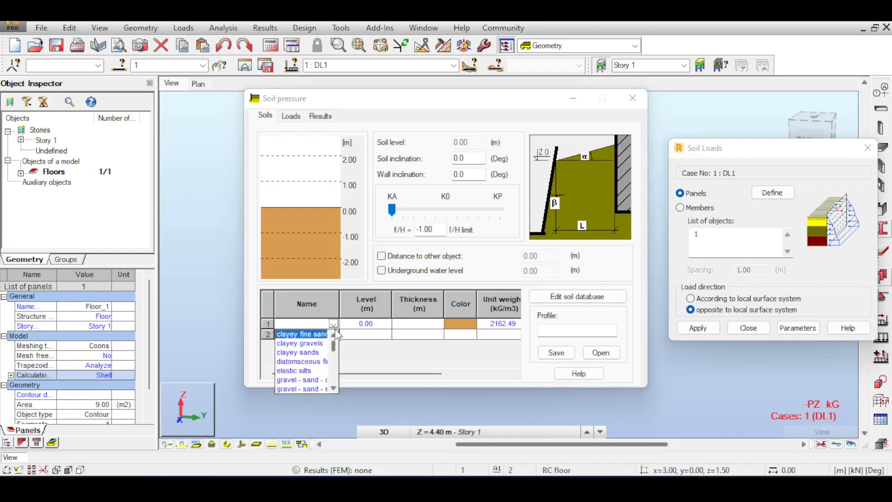
{"action": "left_click", "coordinate": [370, 370]}
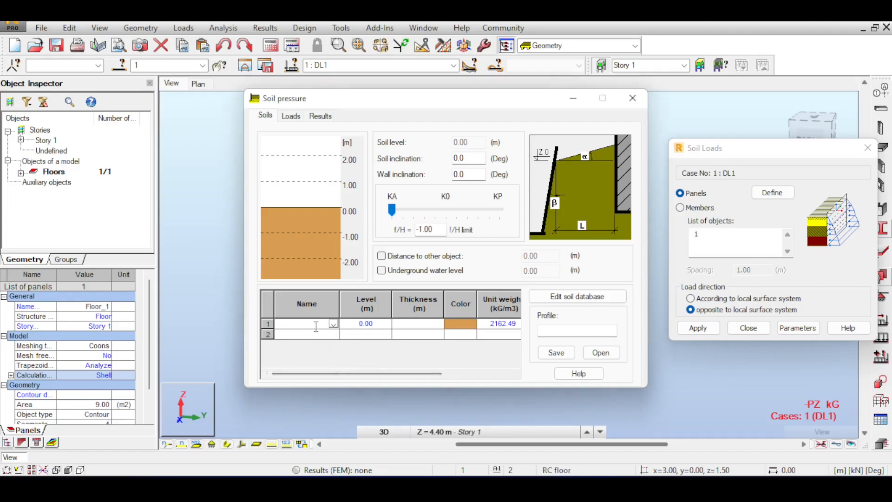
{"action": "type", "text": "Own So"}
{"action": "key", "text": "Tab"}
{"action": "type", "text": "3"}
{"action": "key", "text": "Return"}
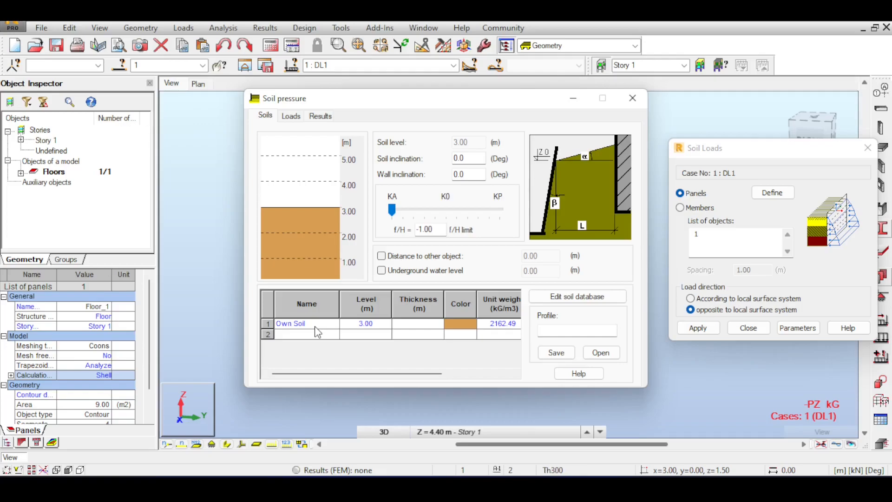
{"action": "key", "text": "Tab"}
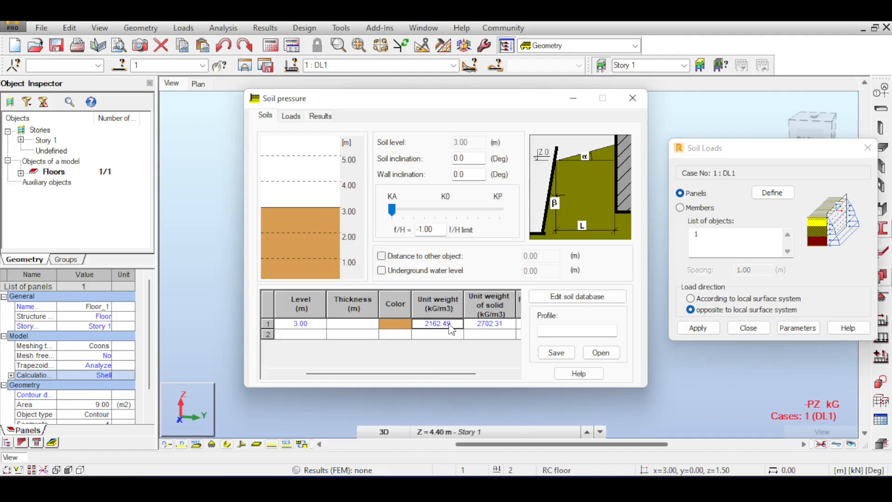
Try clayey sands as the first layer's soil and rename the layer back to Own Soil
{"action": "left_click", "coordinate": [448, 324]}
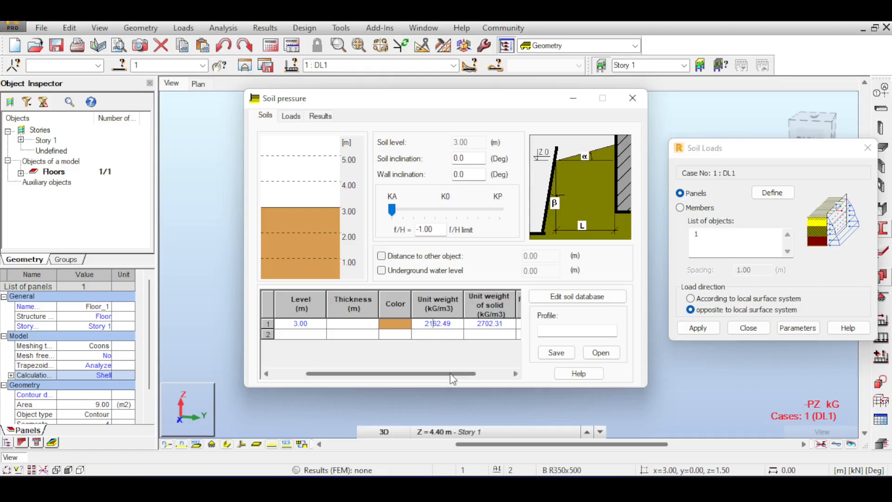
{"action": "left_click_drag", "start_coordinate": [453, 374], "coordinate": [487, 374]}
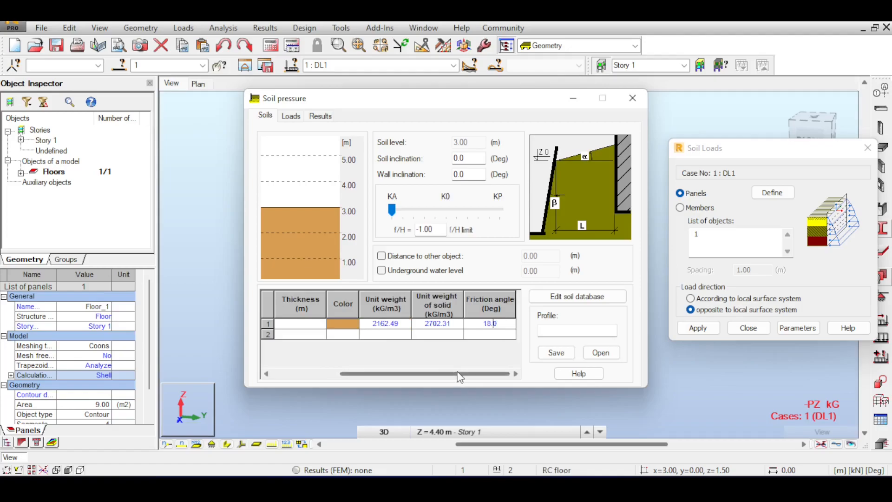
{"action": "left_click_drag", "start_coordinate": [487, 375], "coordinate": [300, 372]}
{"action": "left_click", "coordinate": [340, 328]}
{"action": "left_click", "coordinate": [320, 357]}
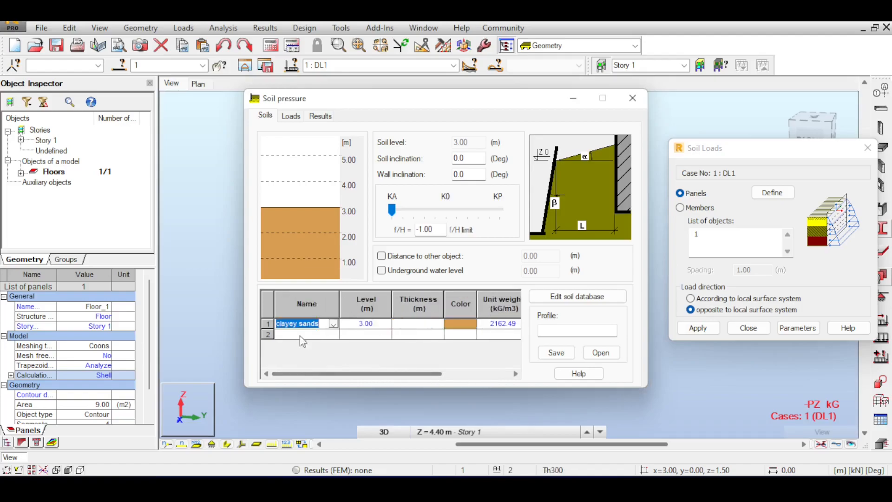
{"action": "left_click", "coordinate": [337, 324]}
{"action": "left_click", "coordinate": [350, 383]}
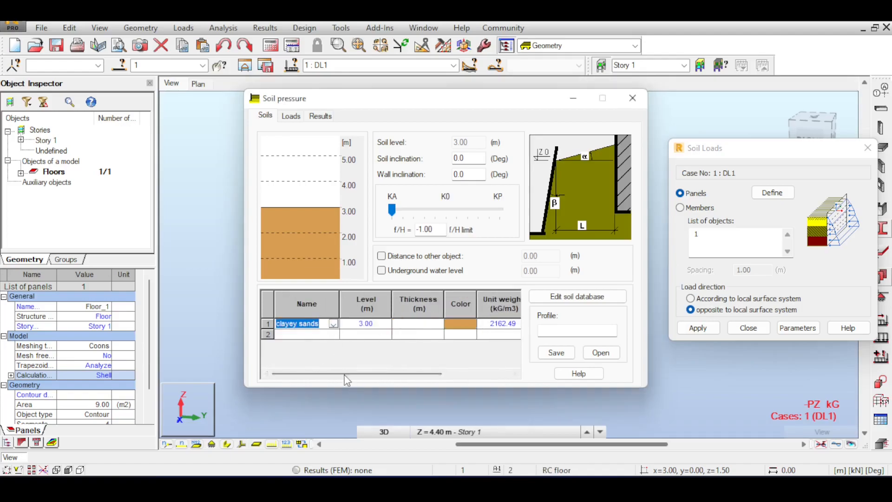
{"action": "type", "text": "Own Soil"}
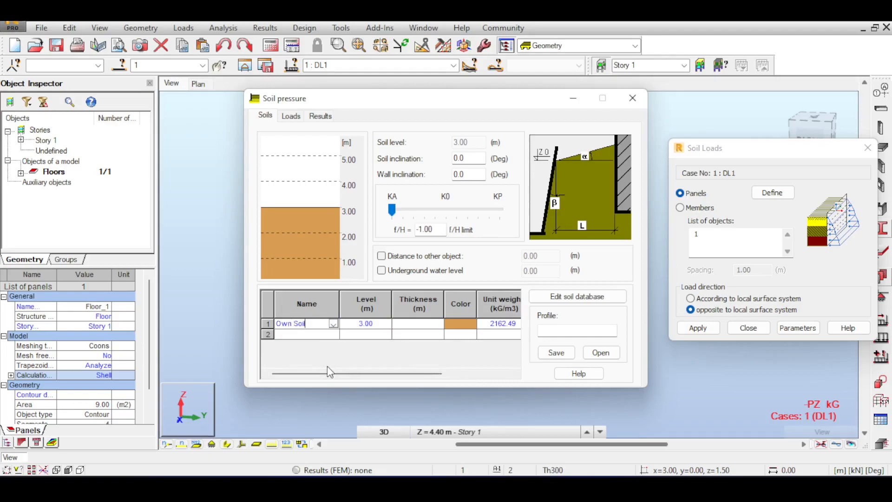
Set the friction angle of the Own Soil layer to 23 degrees
{"action": "left_click_drag", "start_coordinate": [327, 371], "coordinate": [395, 373]}
{"action": "left_click", "coordinate": [492, 324]}
{"action": "type", "text": "18323"}
{"action": "key", "text": "Return"}
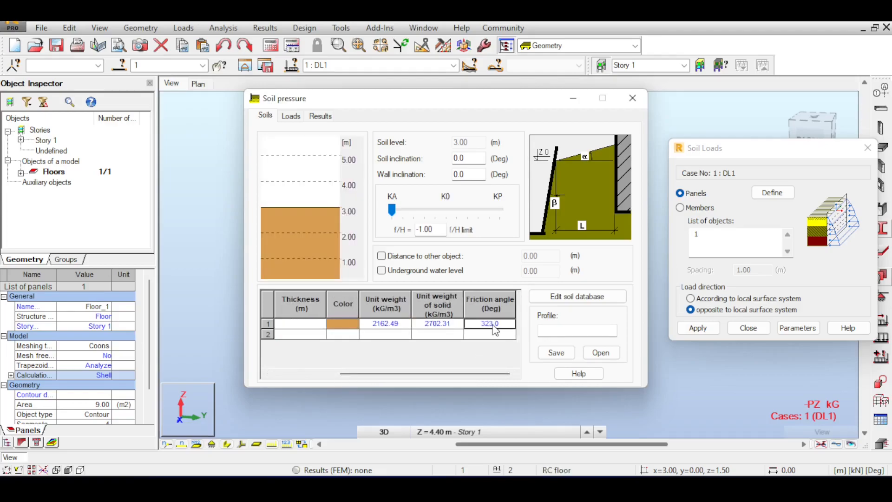
{"action": "double_click", "coordinate": [493, 324]}
{"action": "type", "text": "23"}
{"action": "key", "text": "Return"}
Add a second soil layer of well graded gravel below Own Soil
{"action": "left_click_drag", "start_coordinate": [398, 373], "coordinate": [333, 374]}
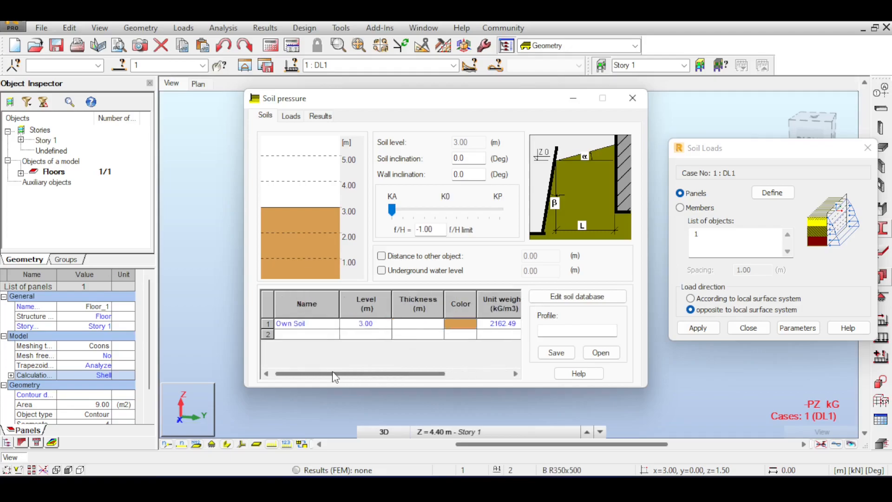
{"action": "left_click", "coordinate": [316, 334]}
{"action": "left_click", "coordinate": [334, 335]}
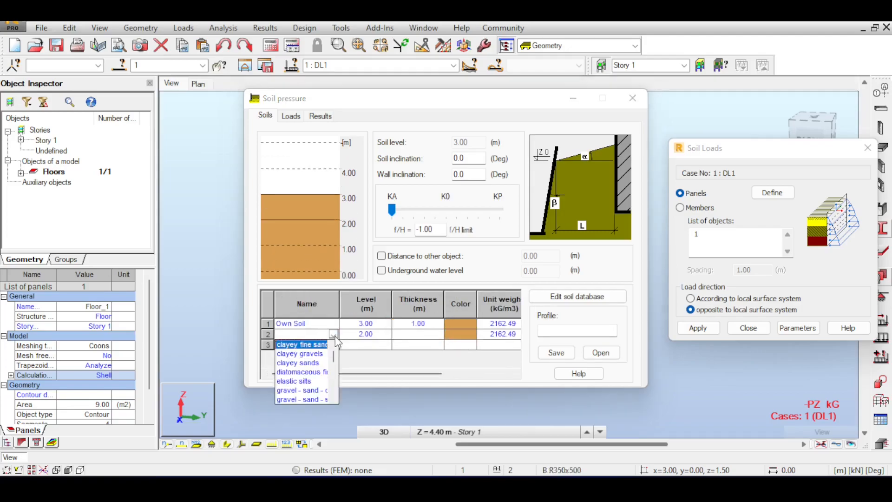
{"action": "scroll", "coordinate": [310, 394], "scroll_direction": "down", "scroll_amount": 3}
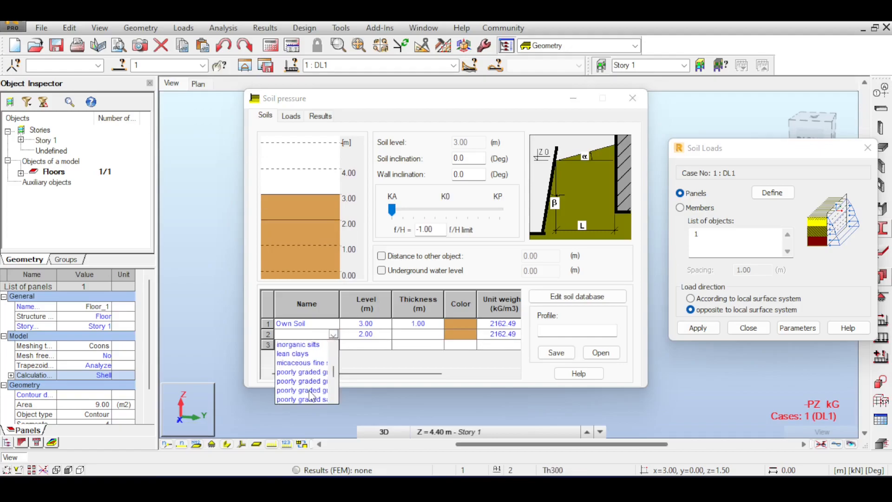
{"action": "scroll", "coordinate": [313, 388], "scroll_direction": "down", "scroll_amount": 3}
{"action": "left_click", "coordinate": [315, 389]}
{"action": "left_click", "coordinate": [452, 335]}
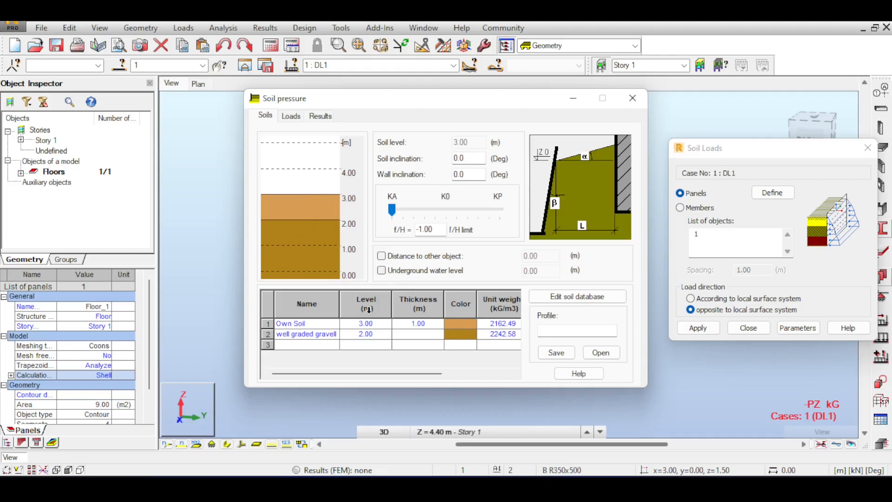
{"action": "mouse_move", "coordinate": [438, 374]}
{"action": "left_mouse_down"}
{"action": "mouse_move", "coordinate": [506, 381]}
{"action": "mouse_move", "coordinate": [434, 376]}
{"action": "left_mouse_up"}
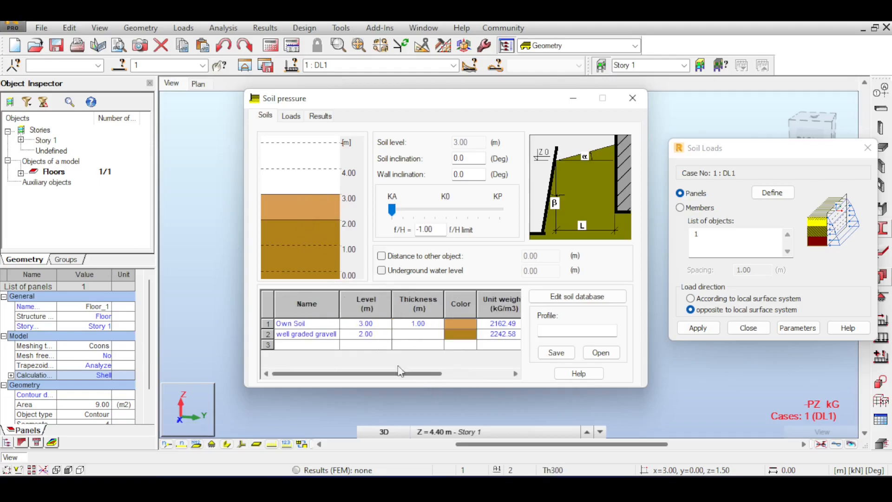
Add a third soil layer of elastic silts, keeping its default color
{"action": "left_click", "coordinate": [334, 345]}
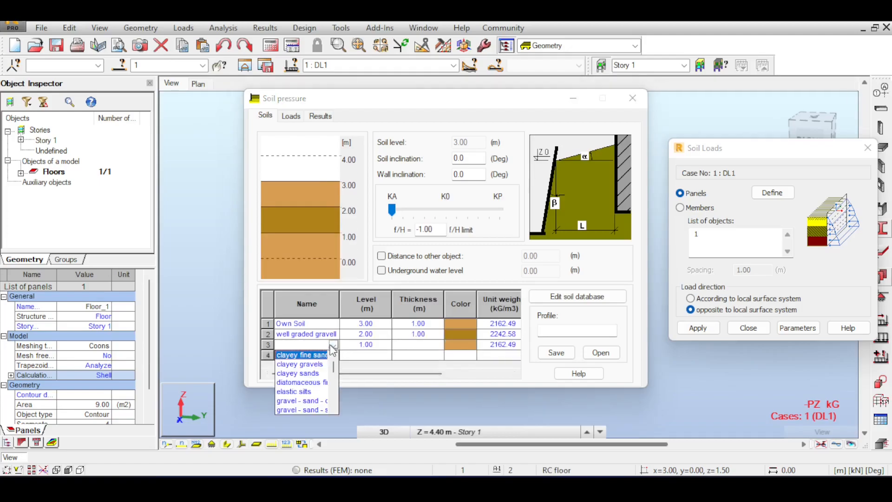
{"action": "left_click", "coordinate": [294, 391]}
{"action": "left_click", "coordinate": [459, 345]}
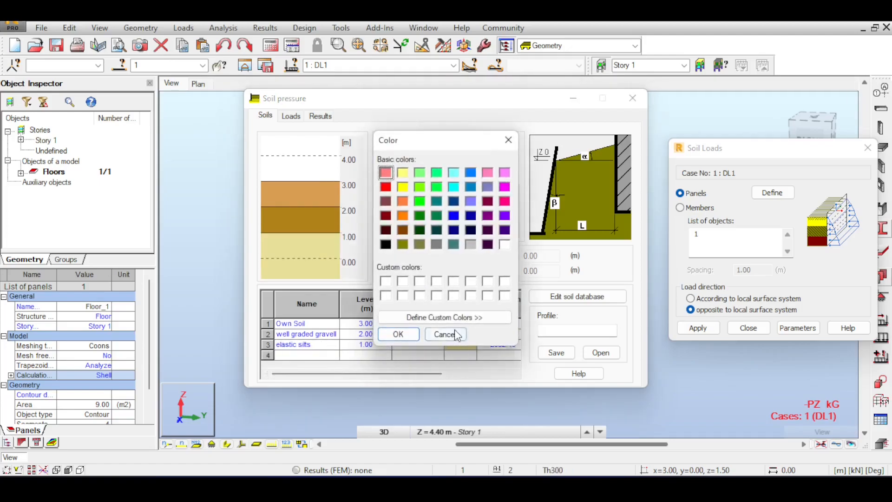
{"action": "left_click", "coordinate": [457, 335]}
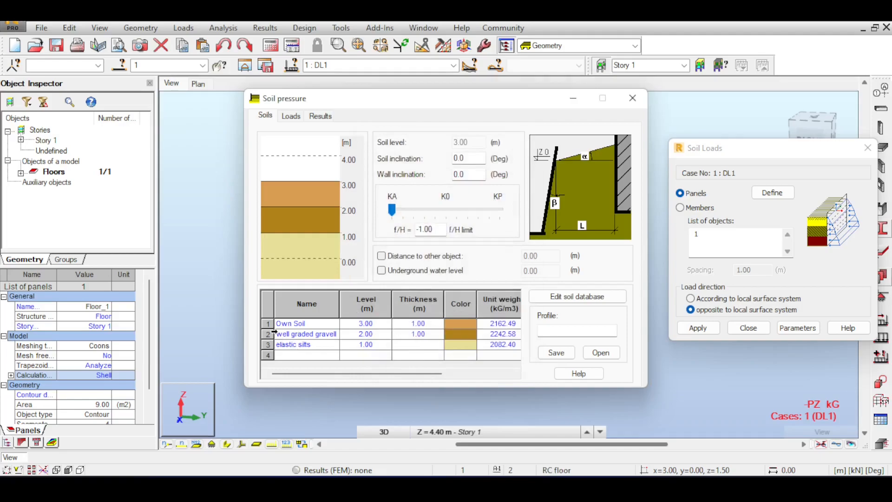
Delete the well graded gravel and elastic silts layers from the soil table
{"action": "left_click_drag", "start_coordinate": [268, 334], "coordinate": [267, 342]}
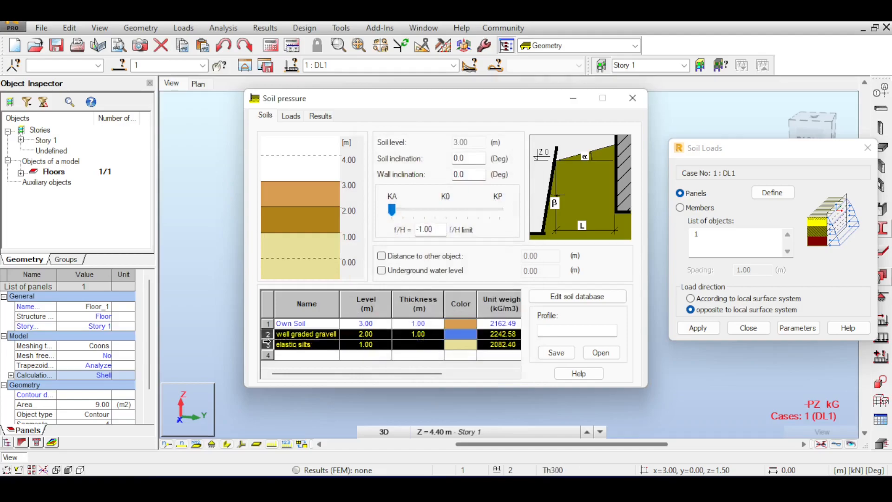
{"action": "key", "text": "Delete"}
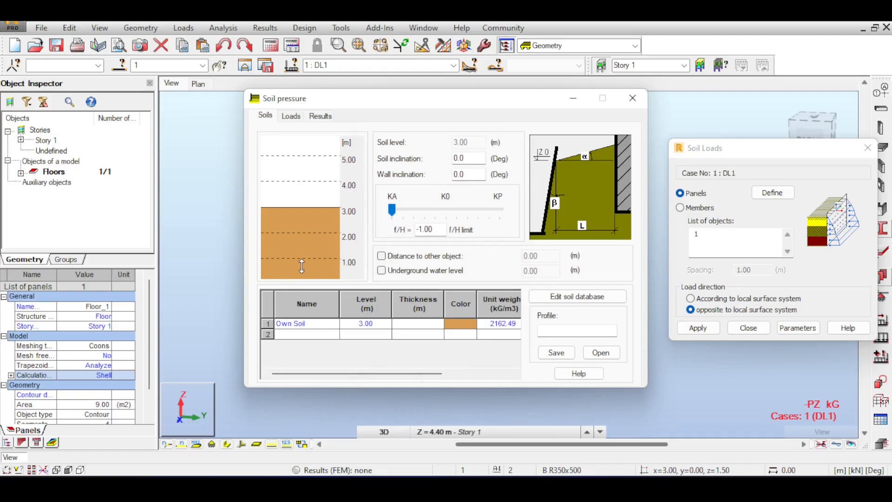
Examine the Own Soil layer's weights and friction angle, the list of predefined soils and the profile name field
{"action": "left_click_drag", "start_coordinate": [376, 375], "coordinate": [474, 376]}
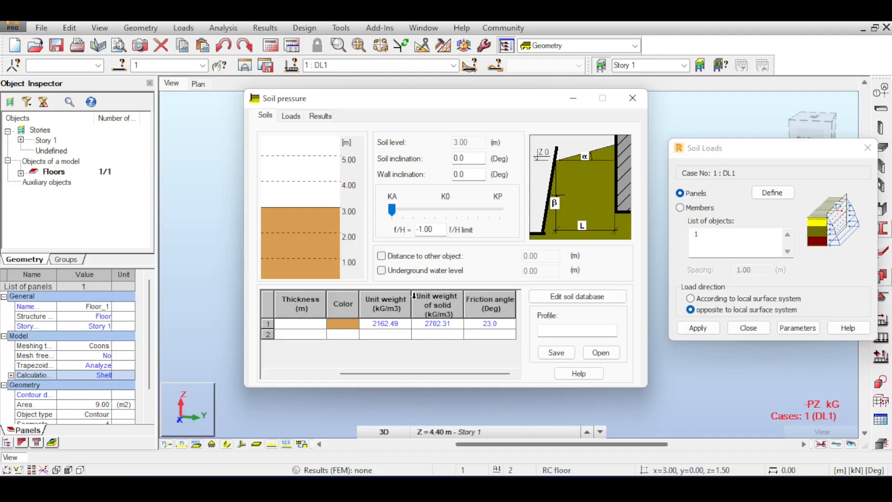
{"action": "left_click_drag", "start_coordinate": [380, 374], "coordinate": [297, 379]}
{"action": "left_click", "coordinate": [313, 322]}
{"action": "left_click", "coordinate": [333, 323]}
{"action": "left_click_drag", "start_coordinate": [333, 347], "coordinate": [332, 371]}
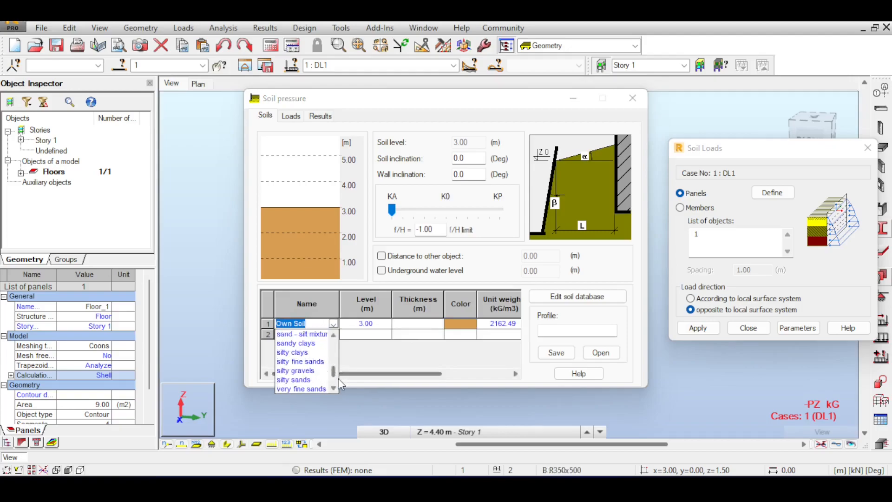
{"action": "left_click", "coordinate": [398, 381]}
{"action": "mouse_move", "coordinate": [395, 375]}
{"action": "left_mouse_down"}
{"action": "mouse_move", "coordinate": [487, 377]}
{"action": "mouse_move", "coordinate": [392, 377]}
{"action": "left_mouse_up"}
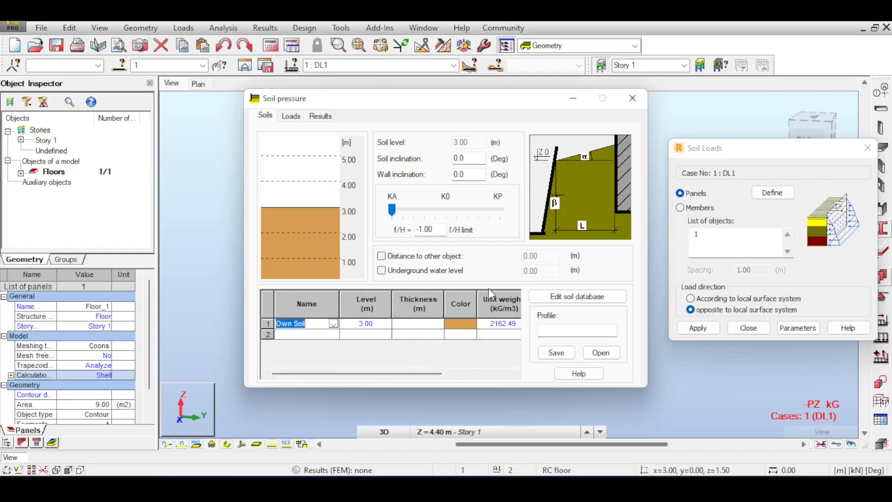
{"action": "left_click", "coordinate": [569, 331]}
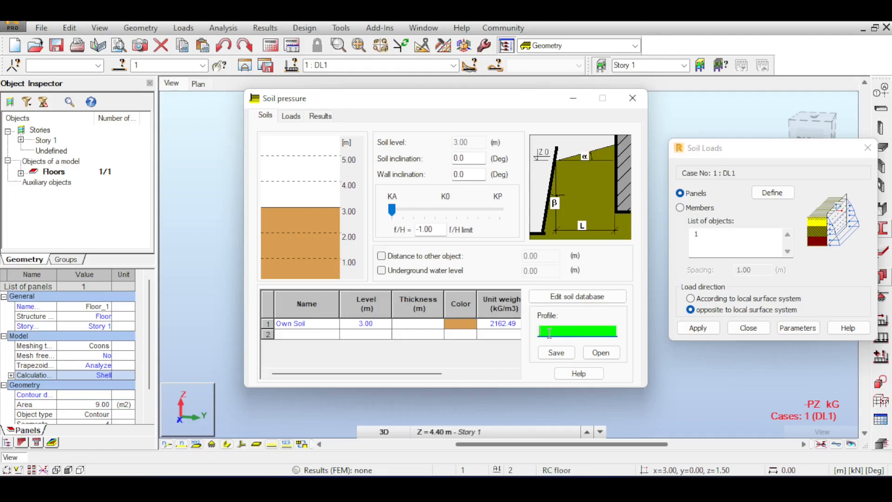
Review the available pressure distribution standards for the soil loads, keeping PN-83/B-03010
{"action": "left_click", "coordinate": [293, 117]}
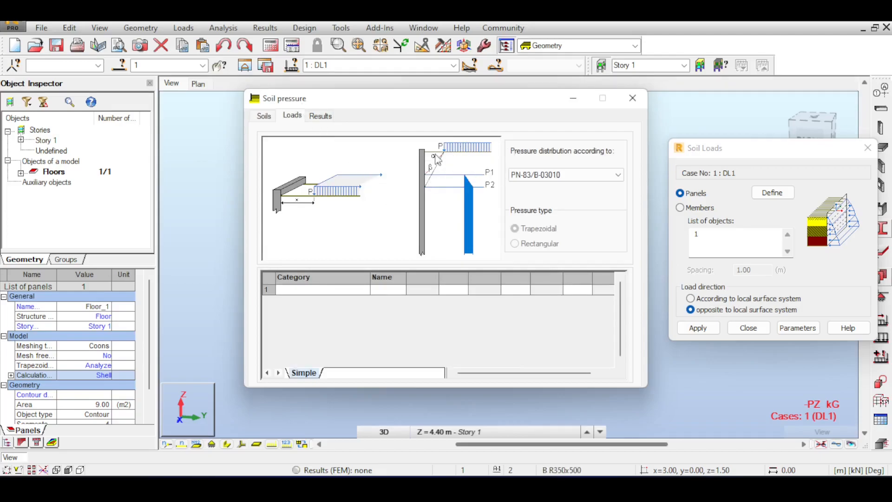
{"action": "left_click", "coordinate": [561, 175]}
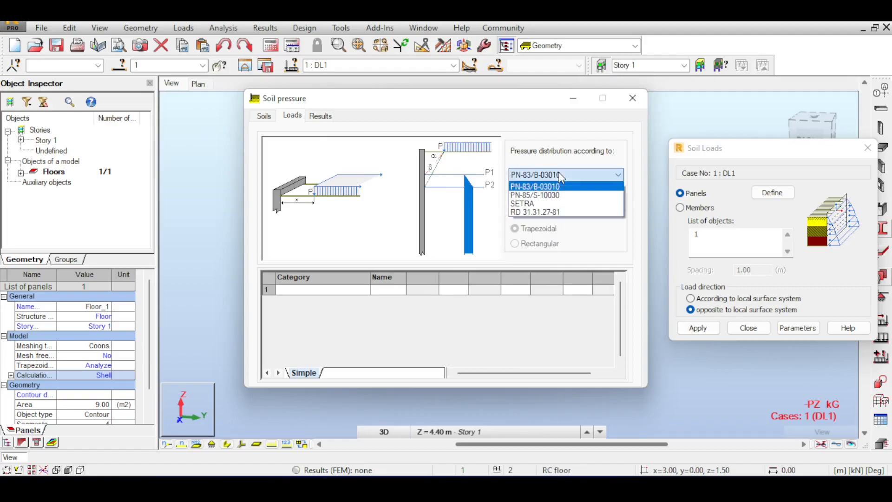
{"action": "left_click", "coordinate": [558, 173]}
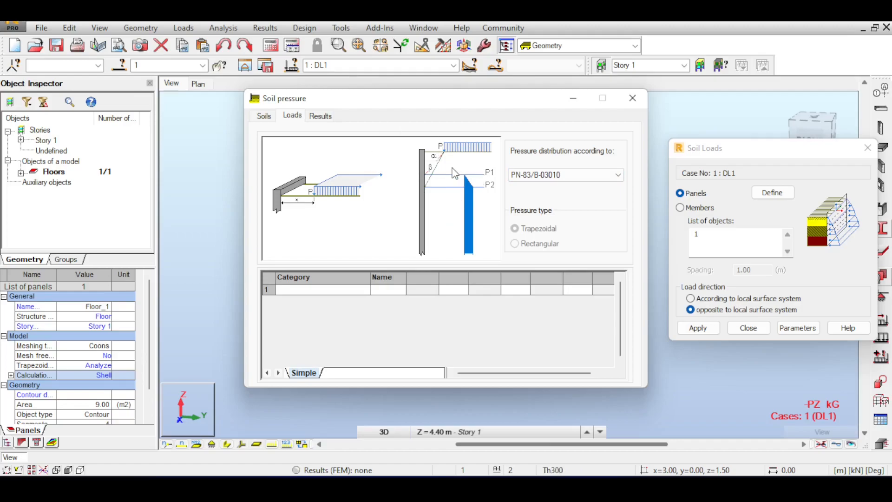
Accept the calculated soil pressure and apply it to panel 1, opposite to the local surface system
{"action": "left_click", "coordinate": [320, 117]}
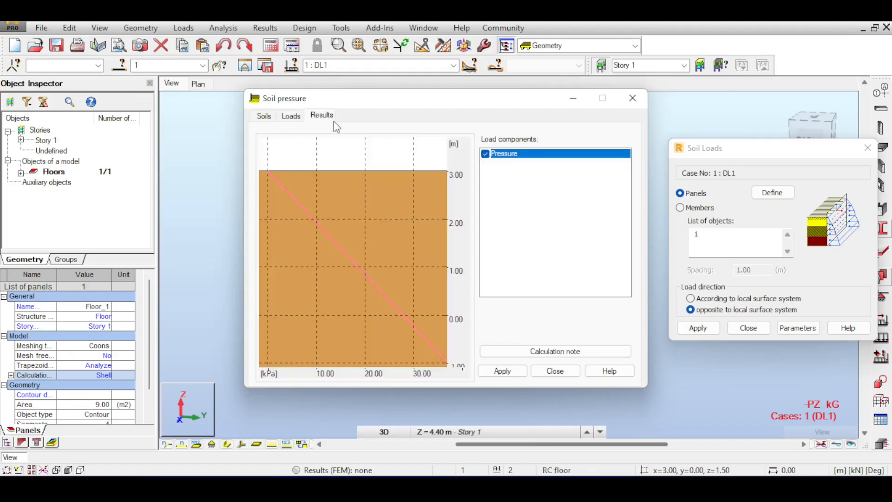
{"action": "left_click", "coordinate": [502, 370]}
{"action": "left_click", "coordinate": [320, 115]}
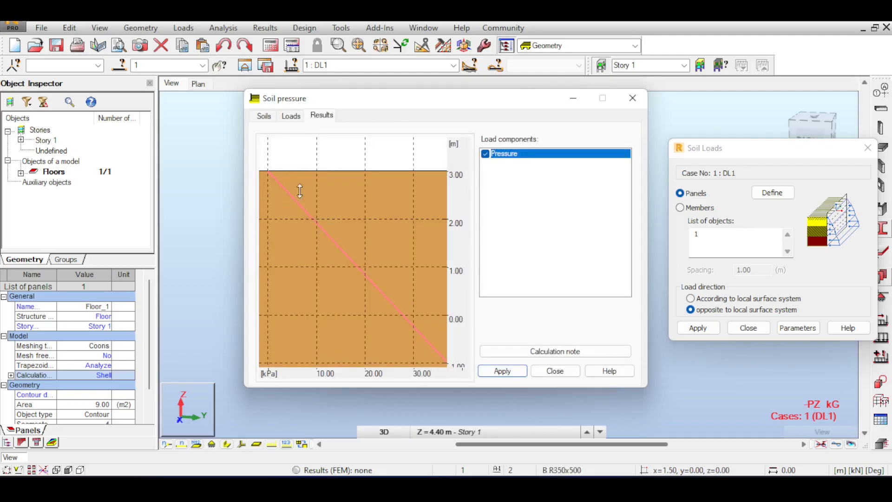
{"action": "left_click", "coordinate": [518, 372]}
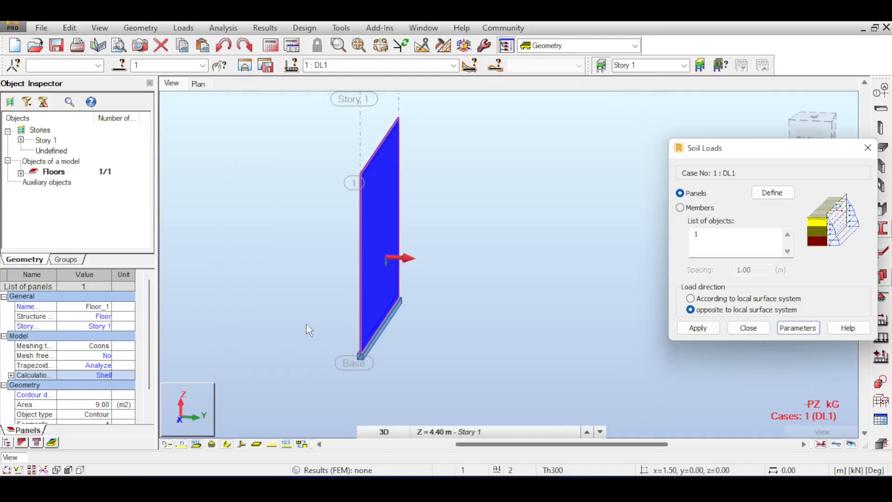
{"action": "left_click", "coordinate": [698, 328]}
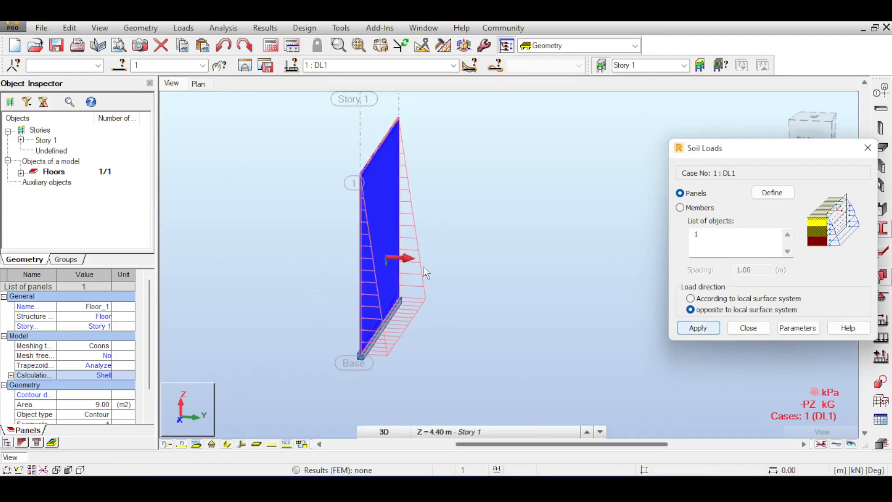
Display the load symbols and load values for the soil pressure at the wall's base
{"action": "scroll", "coordinate": [426, 273], "scroll_direction": "up", "scroll_amount": 3}
{"action": "left_click", "coordinate": [272, 448]}
{"action": "left_click", "coordinate": [272, 446]}
{"action": "left_click", "coordinate": [287, 444]}
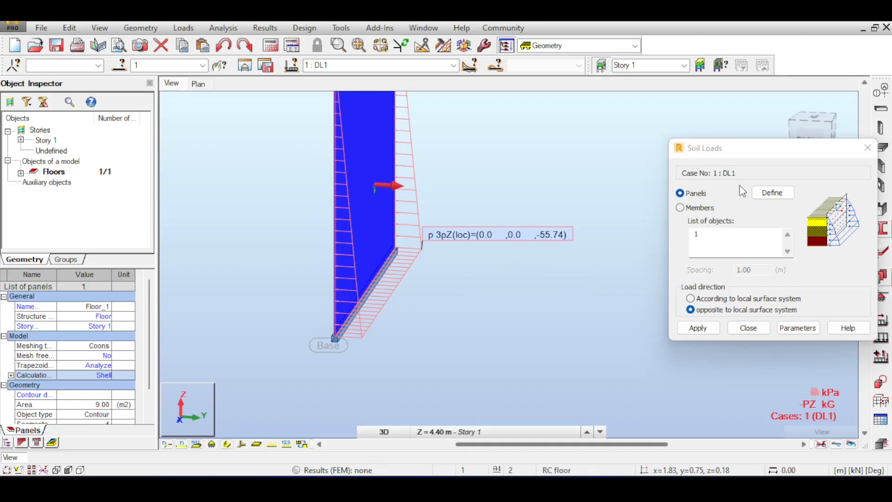
Finish the soil load definition, deselect the wall and turn the load symbols back on
{"action": "left_click", "coordinate": [754, 329]}
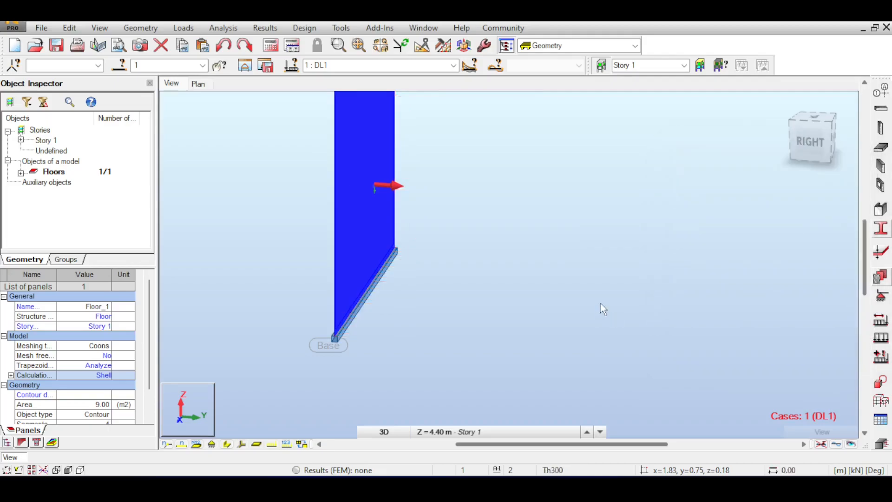
{"action": "left_click", "coordinate": [496, 367]}
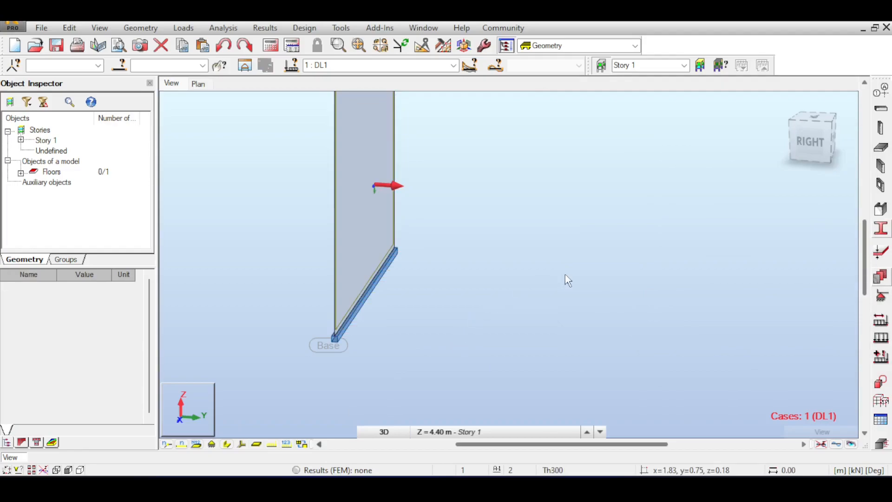
{"action": "left_click", "coordinate": [266, 444]}
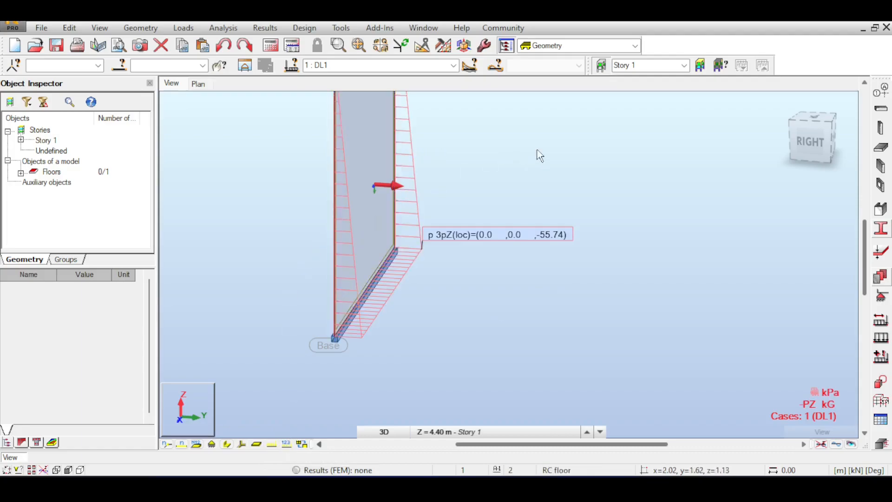
Run the structural calculation and display the wall's deformed shape for load case DL1
{"action": "left_click", "coordinate": [270, 45]}
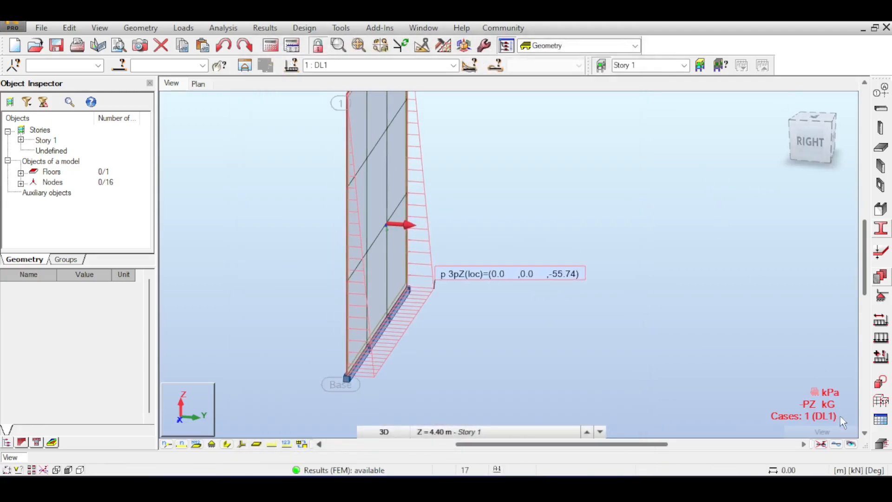
{"action": "left_click", "coordinate": [828, 141]}
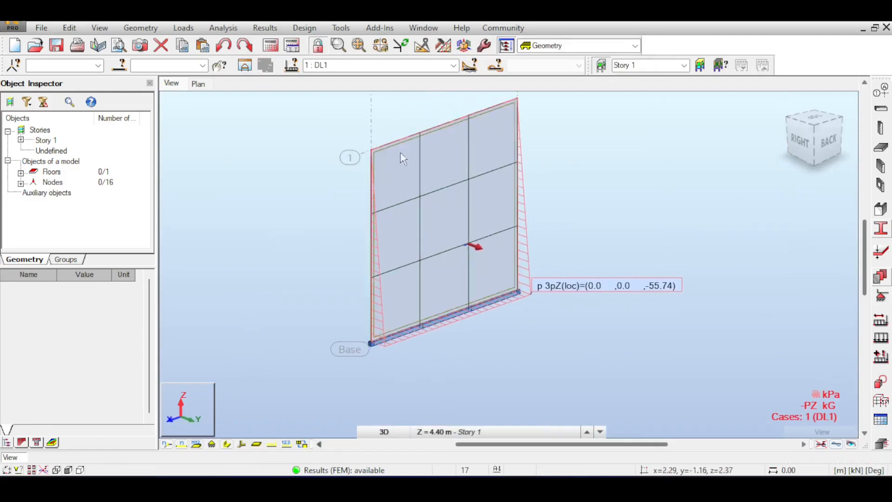
{"action": "left_click", "coordinate": [458, 182]}
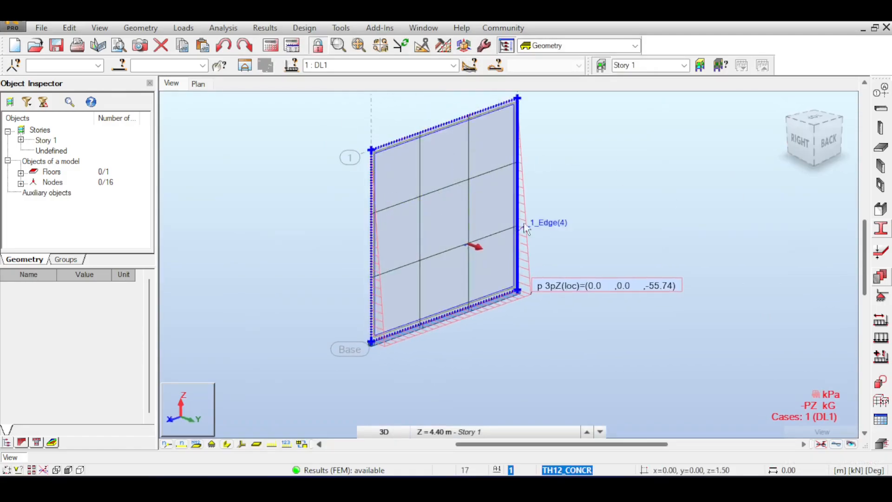
{"action": "left_click", "coordinate": [844, 445]}
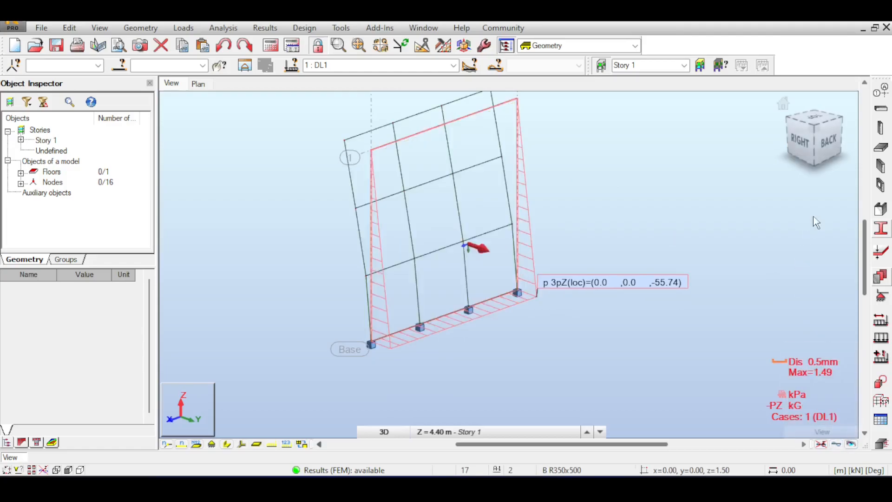
{"action": "left_click", "coordinate": [792, 152]}
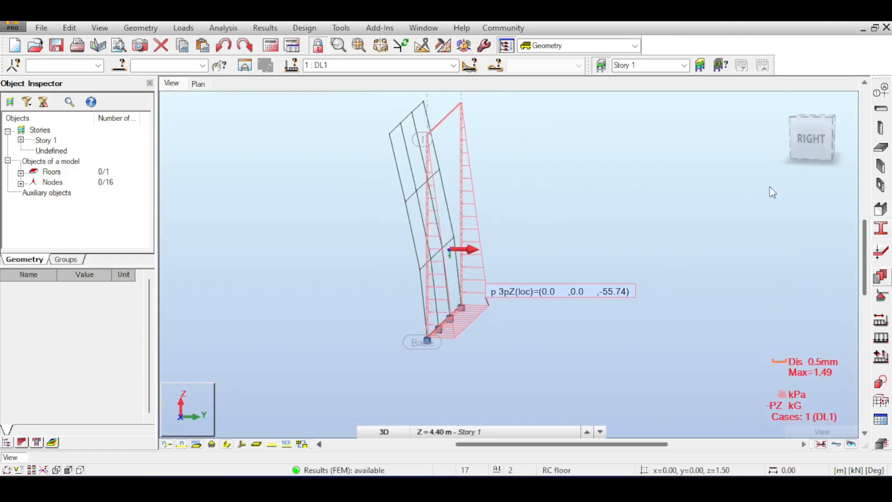
{"action": "middle_click_drag", "start_coordinate": [785, 114], "coordinate": [483, 214], "text": "shift"}
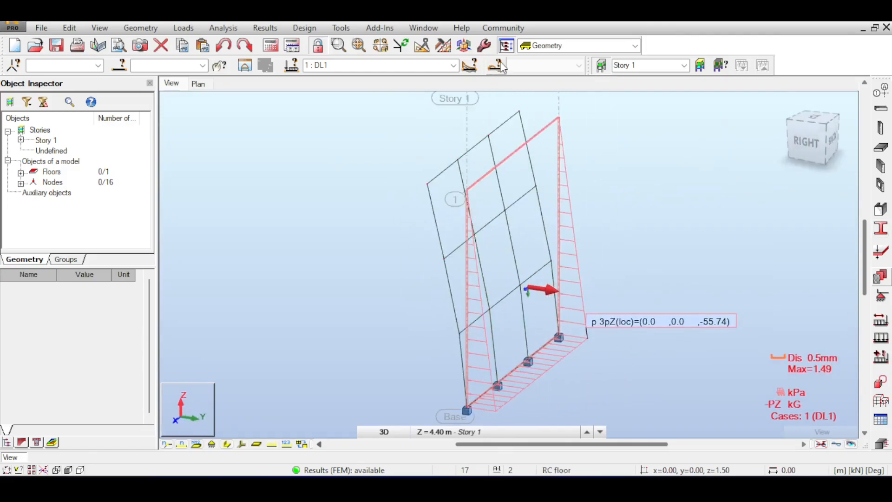
Set the default meshing parameters for all panels to Fine in the job preferences
{"action": "left_click", "coordinate": [484, 45]}
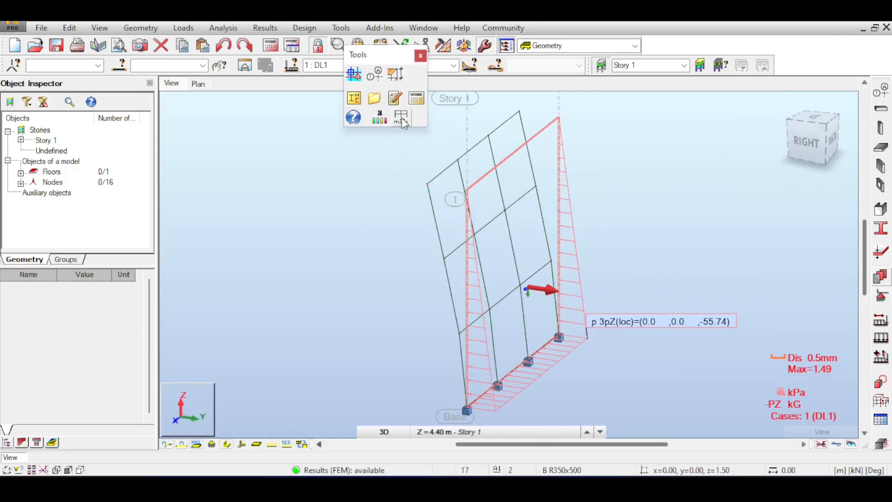
{"action": "left_click", "coordinate": [401, 118]}
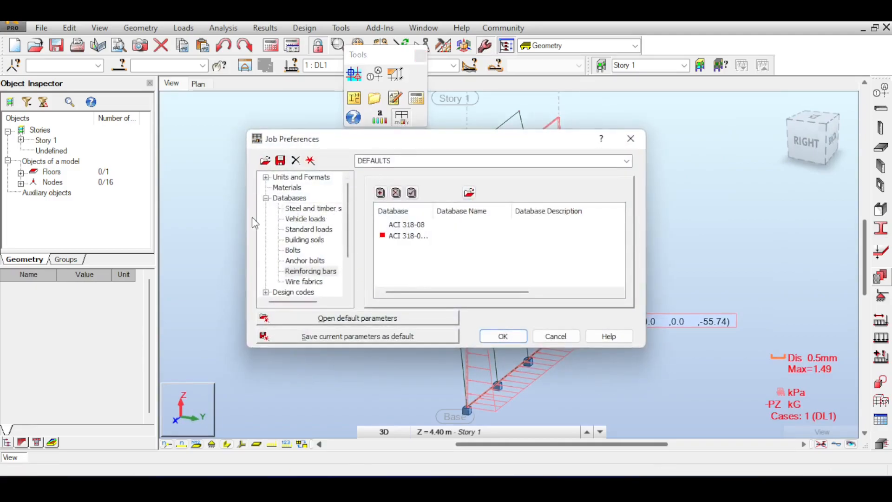
{"action": "scroll", "coordinate": [281, 236], "scroll_direction": "down", "scroll_amount": 2}
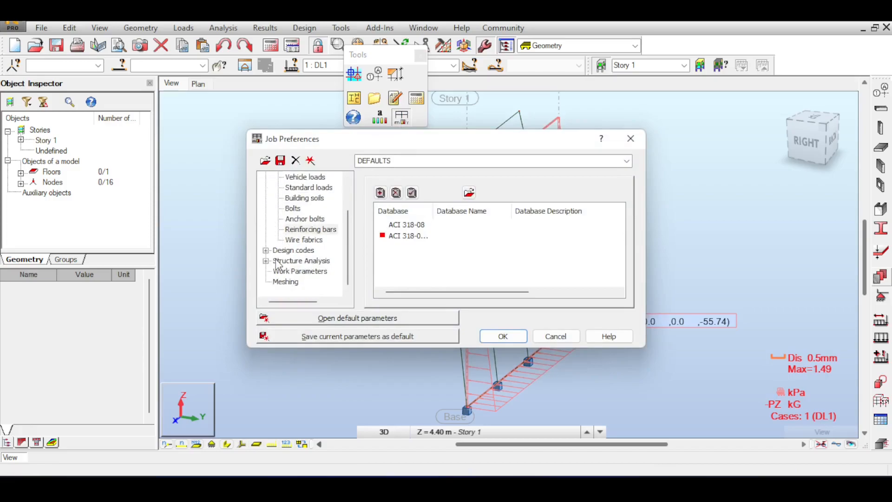
{"action": "left_click", "coordinate": [286, 282]}
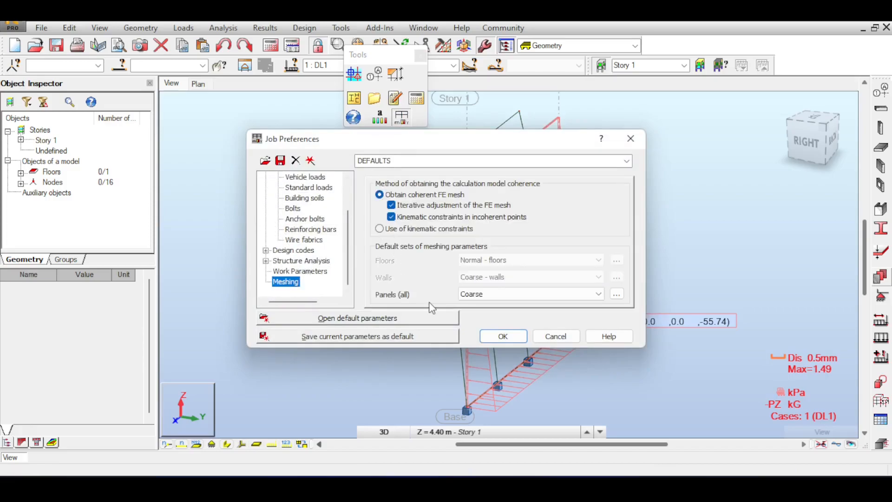
{"action": "left_click", "coordinate": [470, 294]}
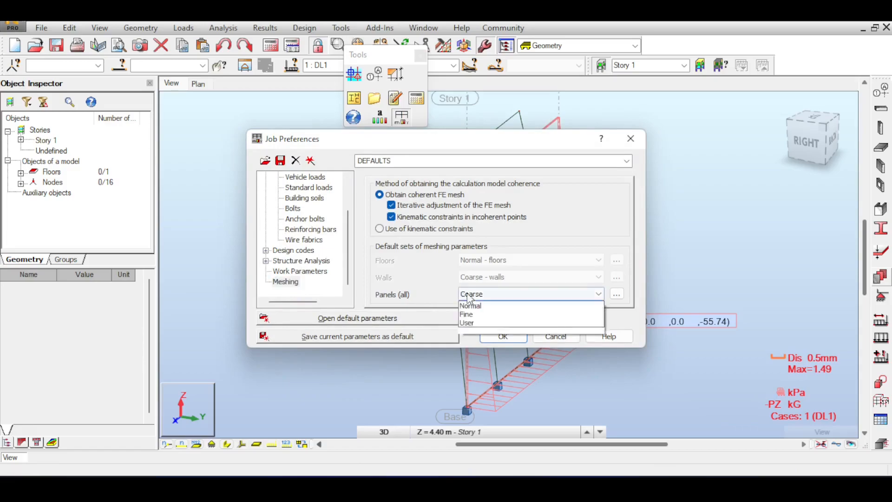
{"action": "left_click", "coordinate": [479, 313]}
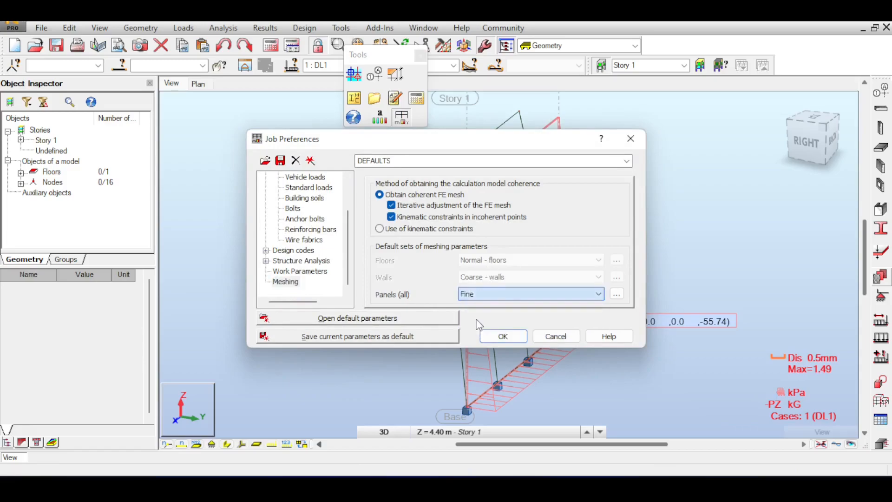
{"action": "left_click", "coordinate": [503, 336]}
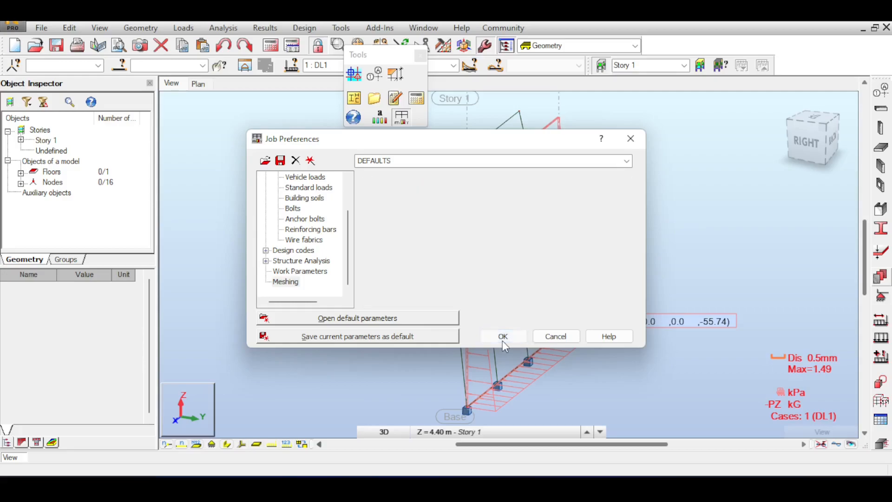
Recalculate the structure with the fine mesh and inspect the wall's deformed shape from the side
{"action": "left_click", "coordinate": [271, 45]}
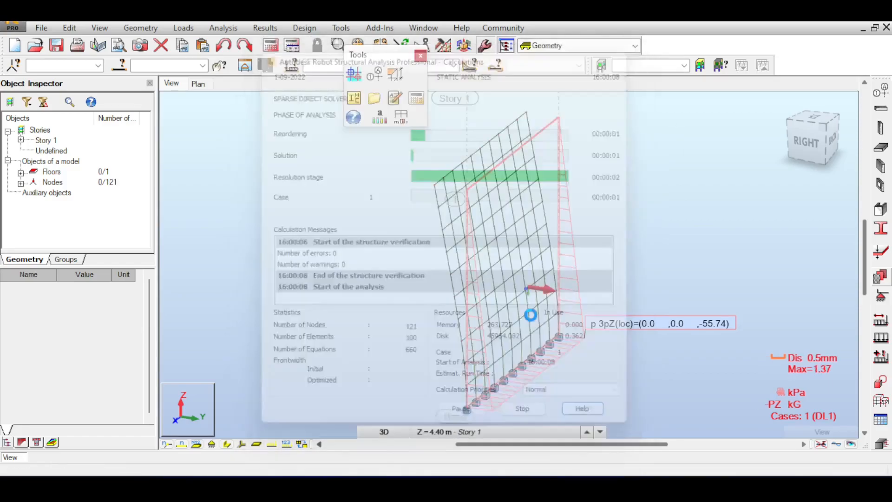
{"action": "scroll", "coordinate": [486, 230], "scroll_direction": "down", "scroll_amount": 2}
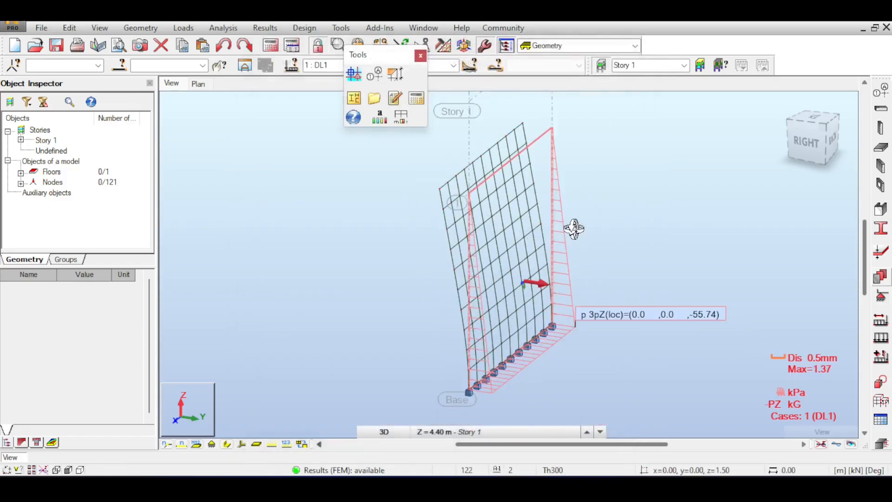
{"action": "left_click", "coordinate": [420, 55]}
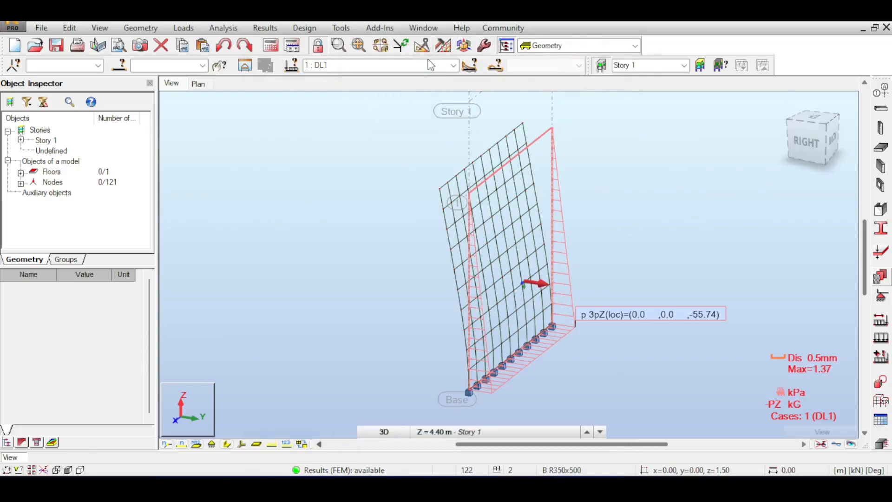
{"action": "left_click", "coordinate": [816, 146]}
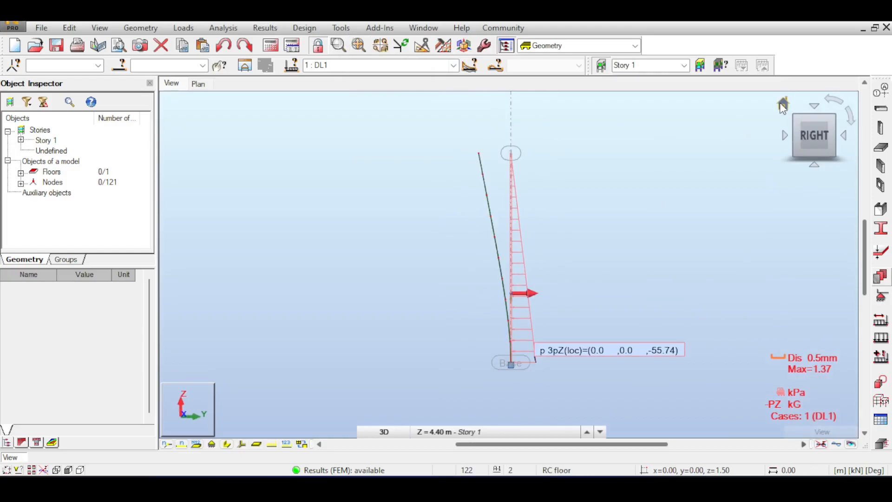
{"action": "left_click", "coordinate": [783, 105]}
Display the xx bending moment map on the wall panel and inspect it near the base
{"action": "left_click", "coordinate": [267, 30]}
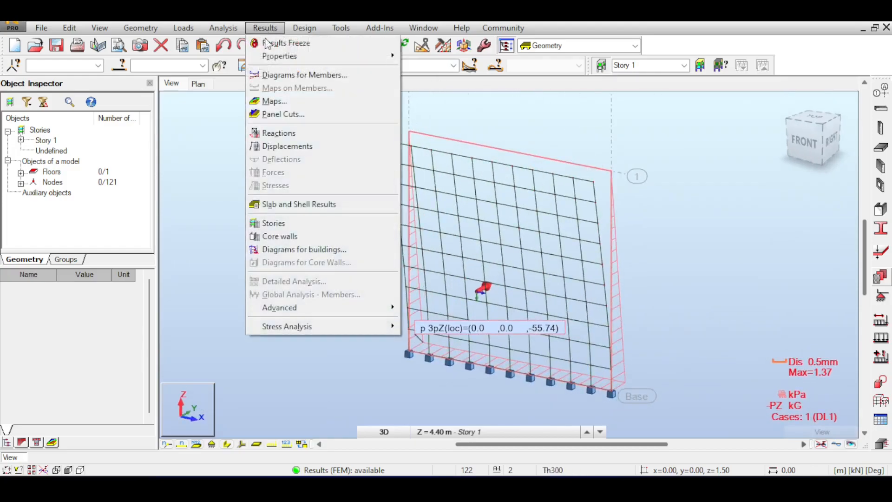
{"action": "left_click", "coordinate": [287, 102]}
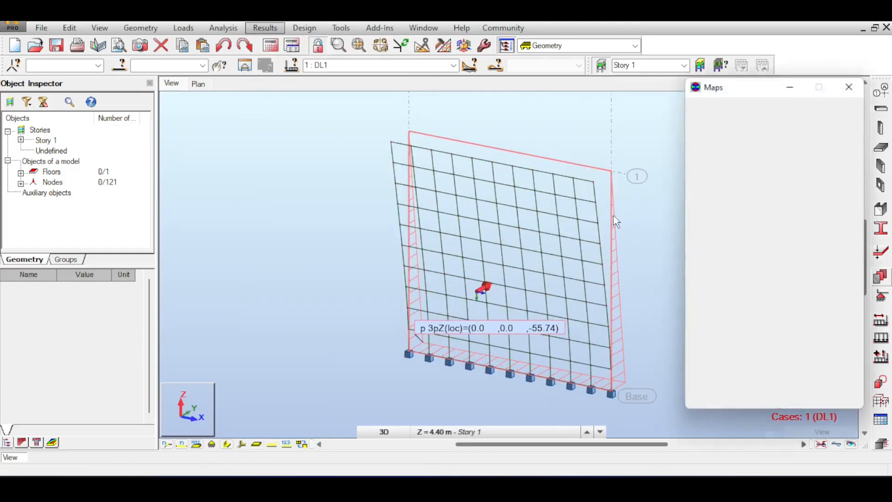
{"action": "left_click", "coordinate": [789, 222]}
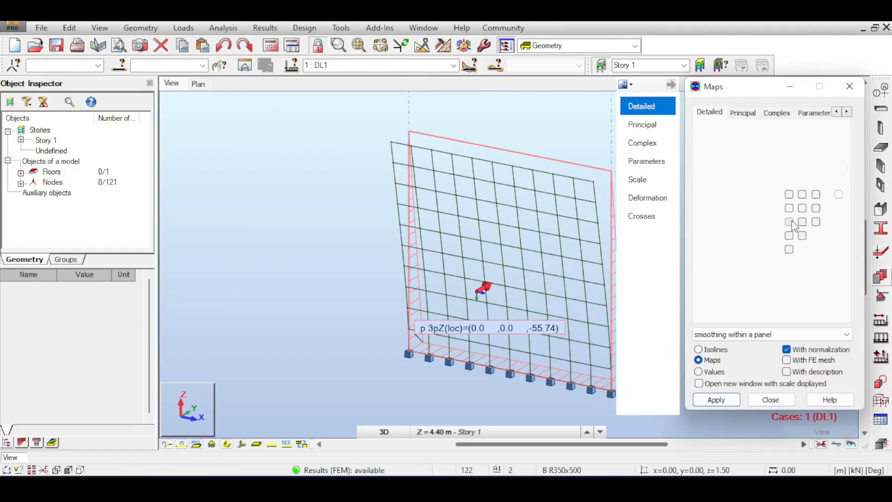
{"action": "left_click", "coordinate": [716, 399]}
{"action": "left_click", "coordinate": [797, 161]}
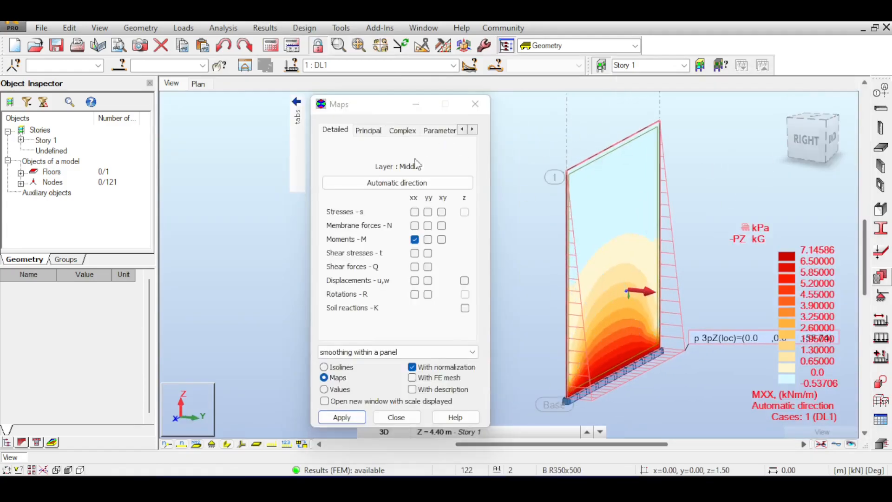
{"action": "scroll", "coordinate": [608, 297], "scroll_direction": "up", "scroll_amount": 4}
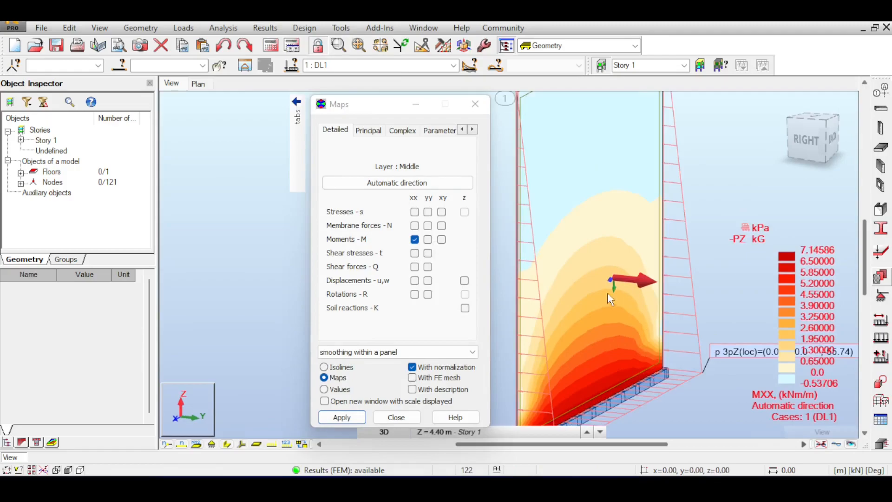
{"action": "scroll", "coordinate": [592, 286], "scroll_direction": "down", "scroll_amount": 5}
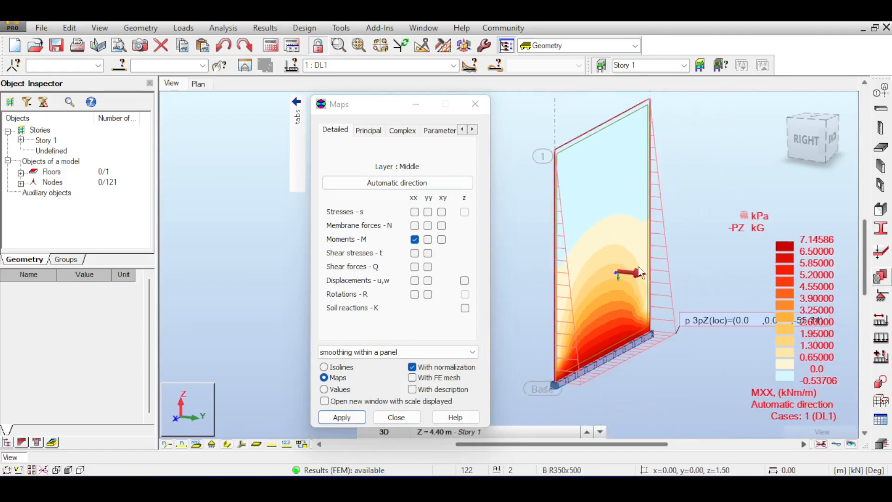
Display the yy bending moment map on the wall panel with the load symbols hidden
{"action": "left_click", "coordinate": [428, 239]}
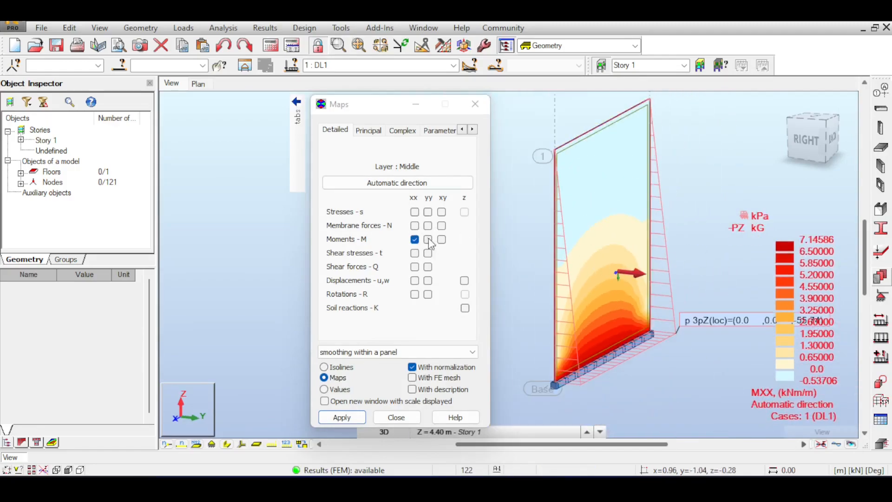
{"action": "left_click", "coordinate": [342, 418]}
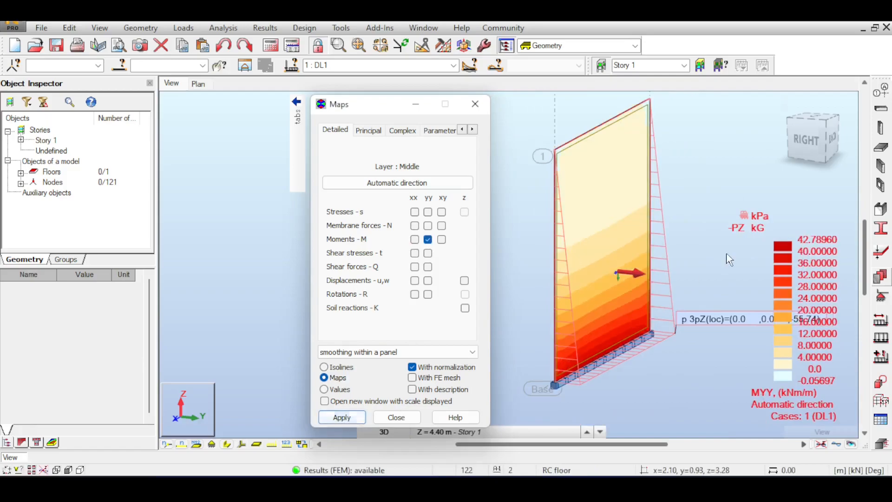
{"action": "left_click", "coordinate": [836, 443]}
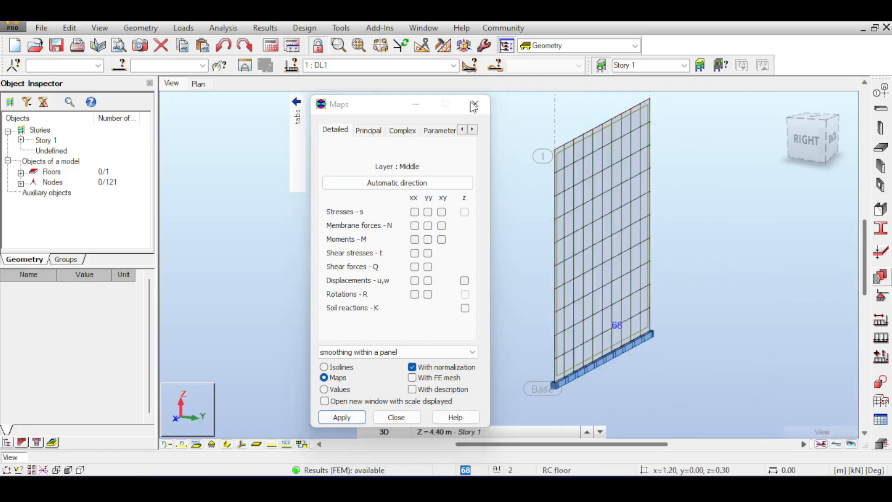
{"action": "left_click", "coordinate": [428, 239]}
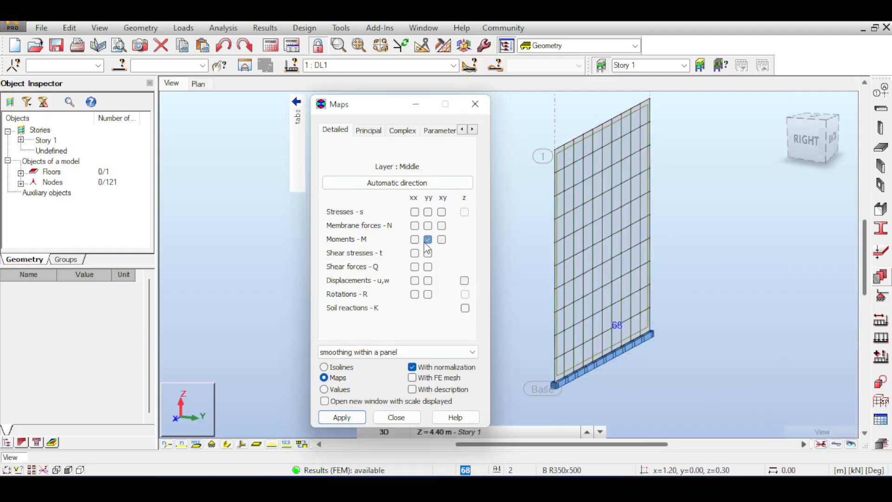
{"action": "left_click", "coordinate": [342, 417]}
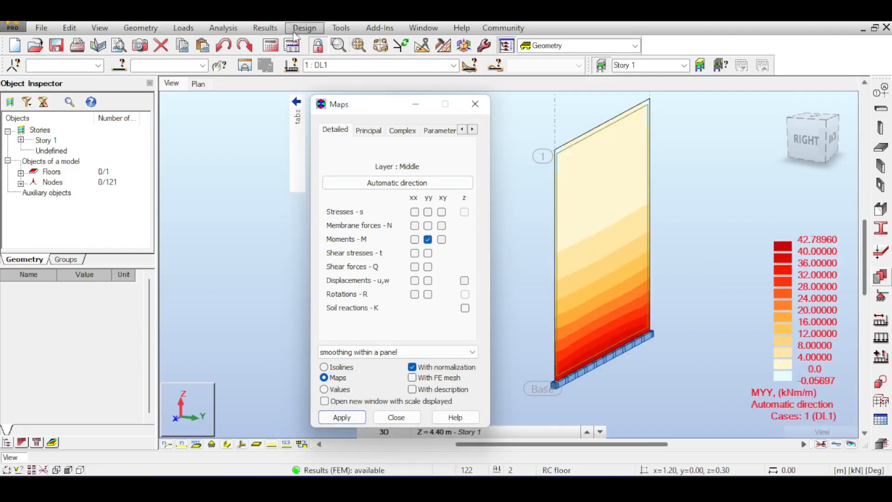
Define a panel cut through the wall, parallel to the YZ plane through point 1.50, 0.00, 3.00
{"action": "left_click", "coordinate": [259, 27]}
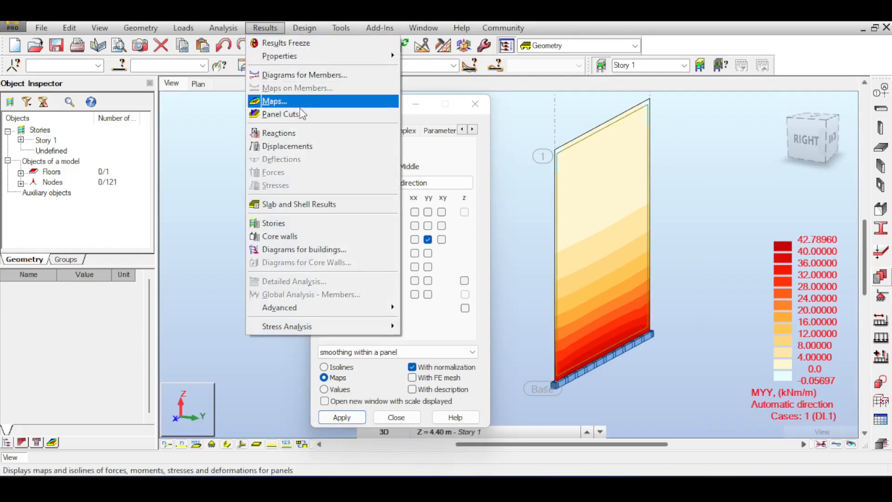
{"action": "left_click", "coordinate": [281, 114]}
{"action": "middle_click_drag", "start_coordinate": [626, 206], "coordinate": [604, 249]}
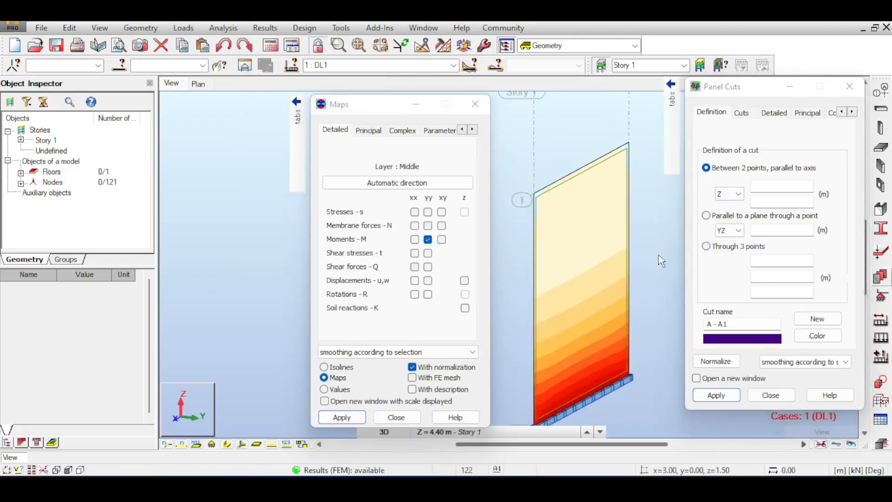
{"action": "left_click", "coordinate": [706, 215]}
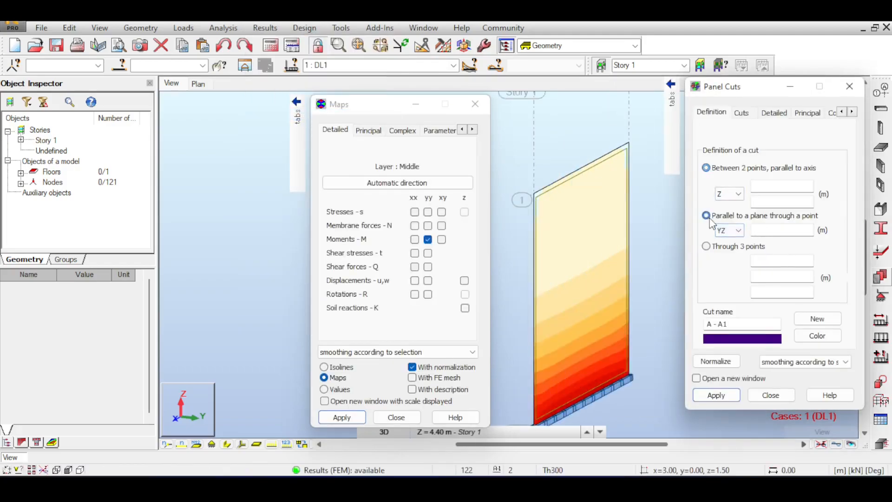
{"action": "left_click", "coordinate": [765, 230]}
{"action": "left_click", "coordinate": [578, 170]}
{"action": "left_click", "coordinate": [715, 396]}
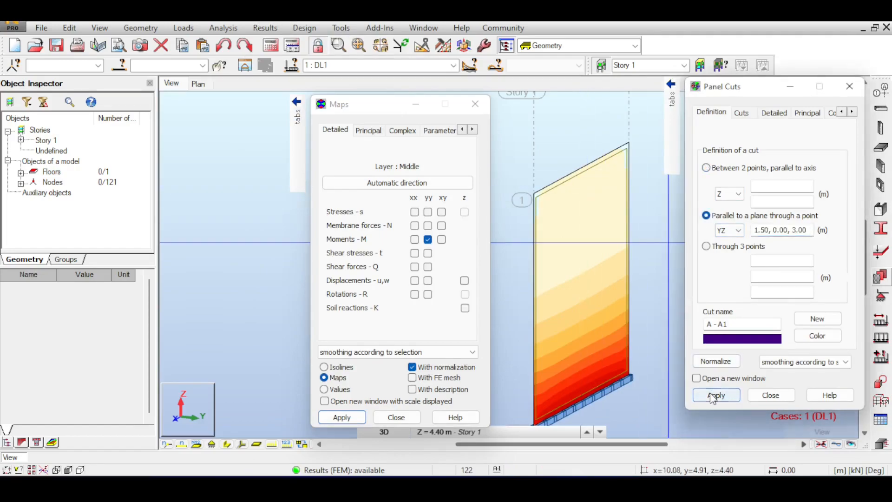
Check the cut's yy moment diagram with the result dialogs closed, turning the model towards its right side
{"action": "left_click", "coordinate": [743, 112]}
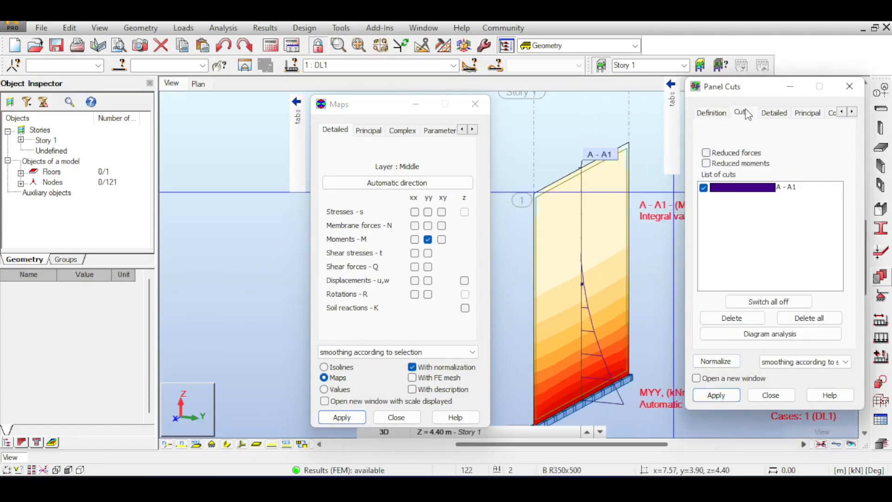
{"action": "left_click", "coordinate": [739, 191]}
{"action": "left_click", "coordinate": [773, 112]}
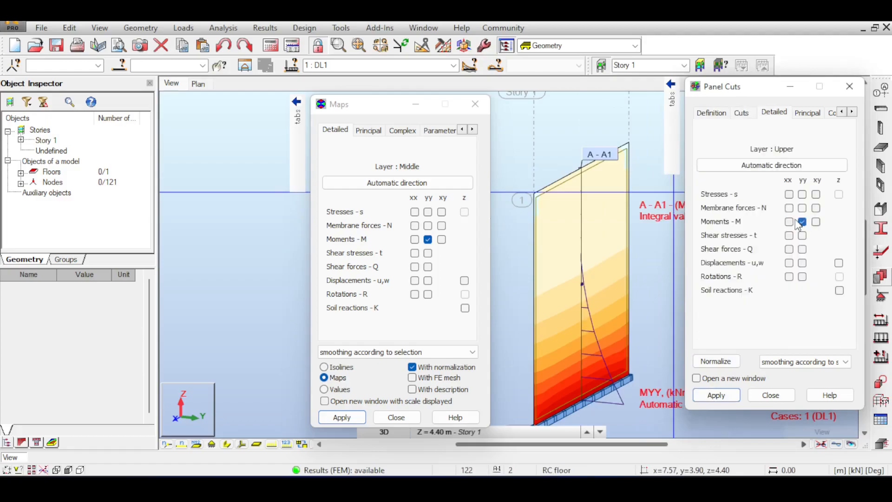
{"action": "left_click", "coordinate": [715, 395]}
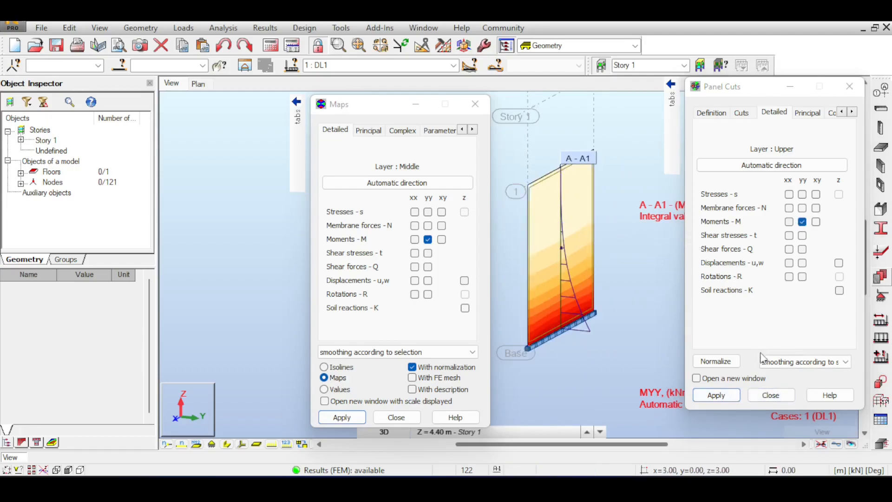
{"action": "left_click", "coordinate": [770, 394]}
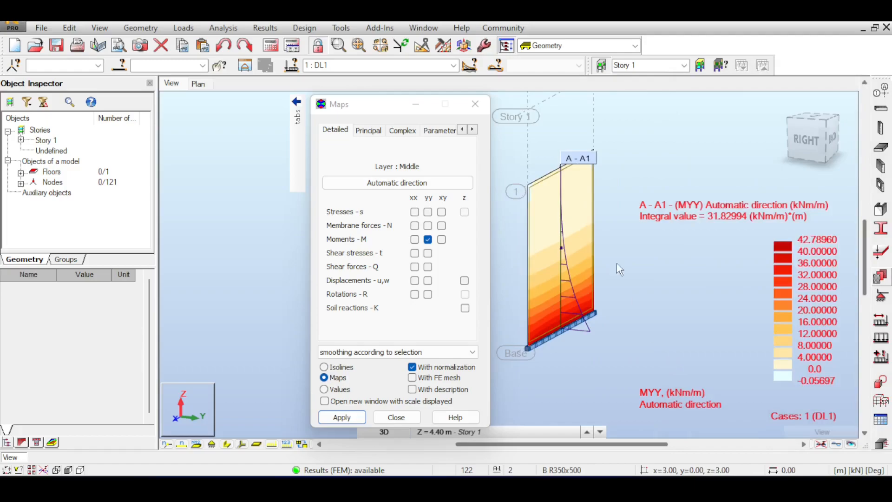
{"action": "left_click", "coordinate": [481, 109]}
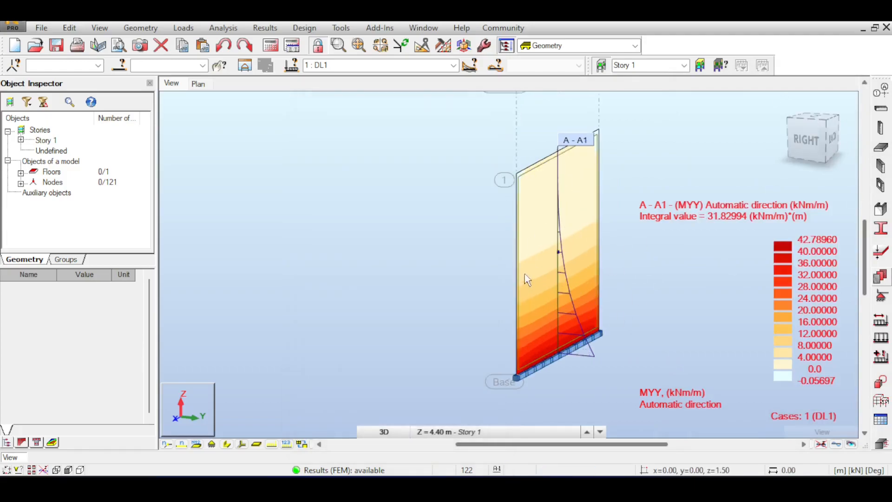
{"action": "left_click", "coordinate": [813, 133]}
{"action": "left_click_drag", "start_coordinate": [813, 133], "coordinate": [803, 132]}
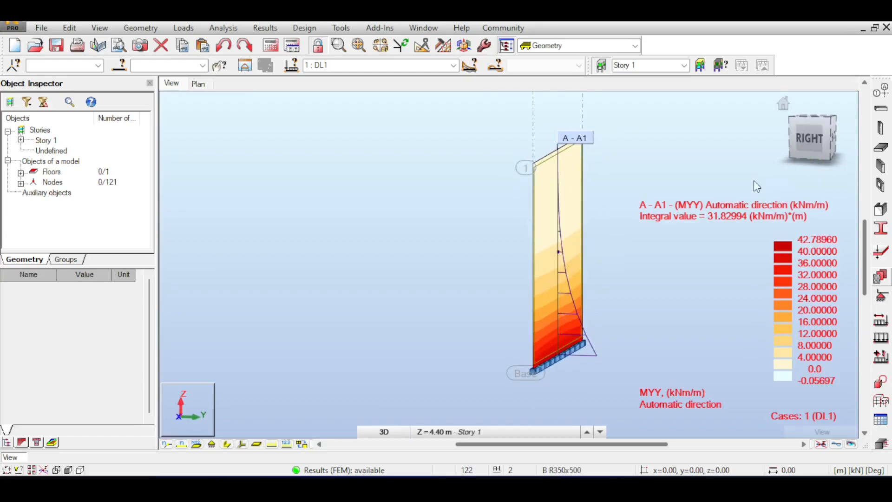
Clear the moment map and cut diagram from the view and show the plain wall in an isometric orientation
{"action": "left_click", "coordinate": [821, 444]}
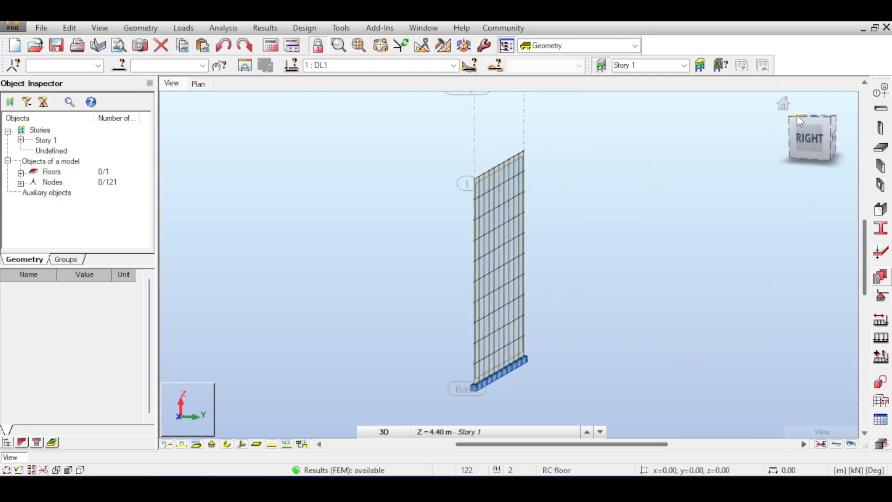
{"action": "left_click", "coordinate": [784, 107]}
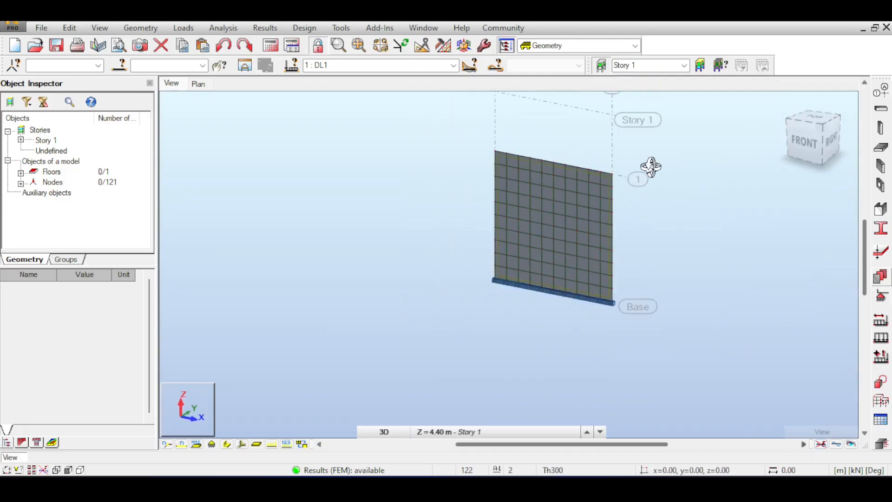
{"action": "left_click", "coordinate": [593, 186]}
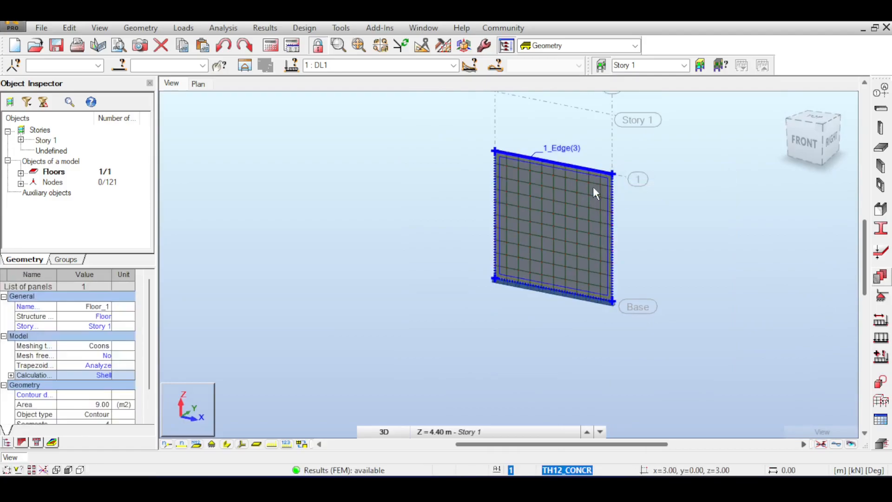
{"action": "left_click", "coordinate": [551, 332]}
{"action": "left_click_drag", "start_coordinate": [442, 266], "coordinate": [637, 337]}
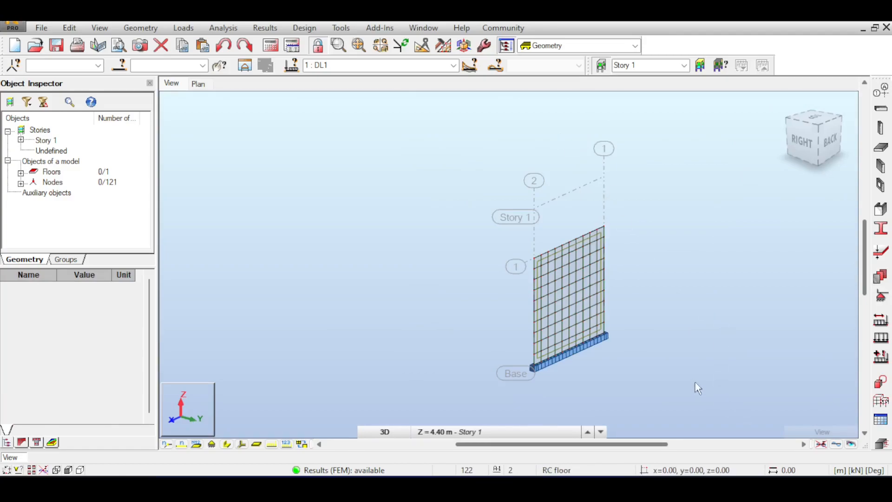
Switch to the Paint reference image and review the listed load combinations, starting with 1.4D
{"action": "mouse_move", "coordinate": [560, 488]}
{"action": "left_click", "coordinate": [560, 488]}
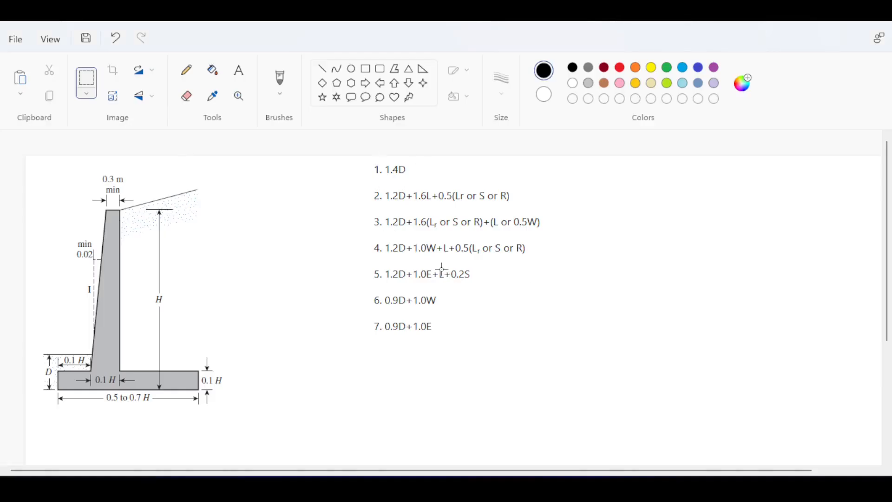
{"action": "left_click_drag", "start_coordinate": [425, 181], "coordinate": [432, 183]}
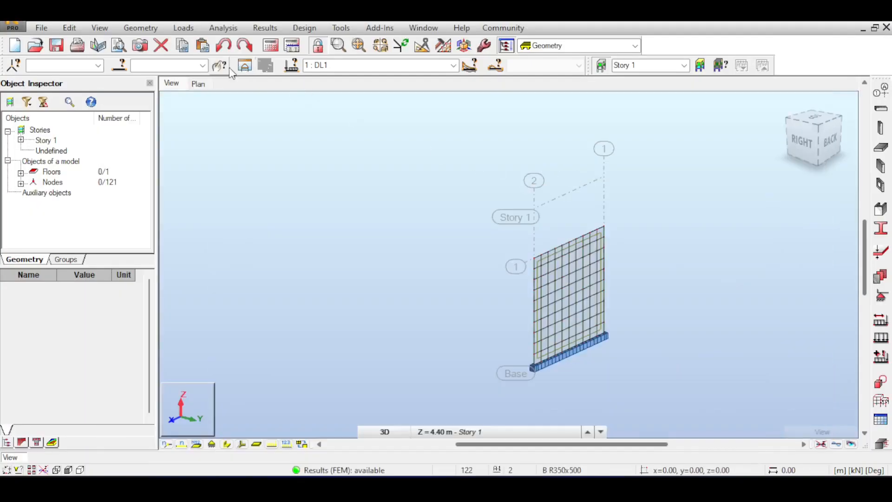
Create a manual ULS load combination number 2 named COMB1, accepting the change to the structure data
{"action": "left_click", "coordinate": [185, 27]}
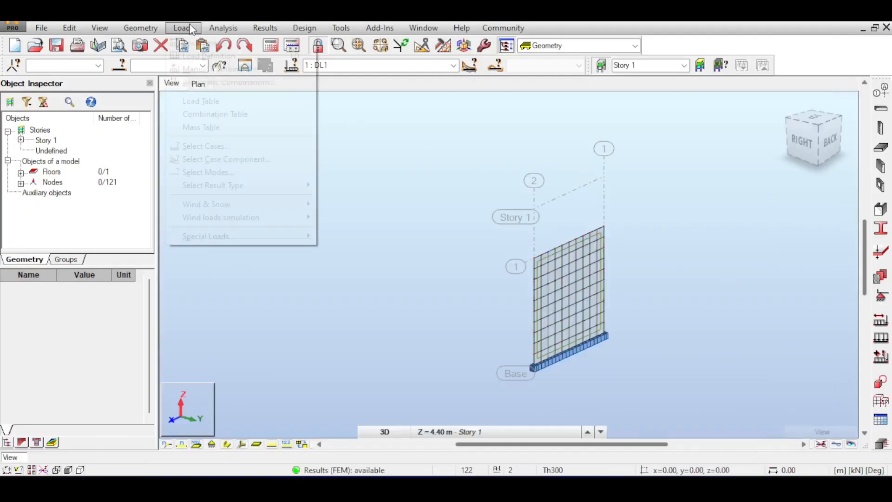
{"action": "left_click", "coordinate": [225, 68]}
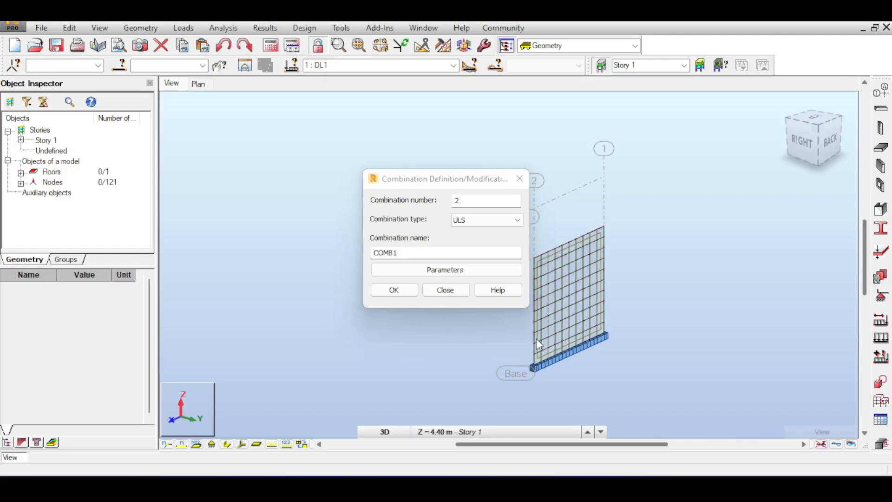
{"action": "left_click", "coordinate": [412, 290]}
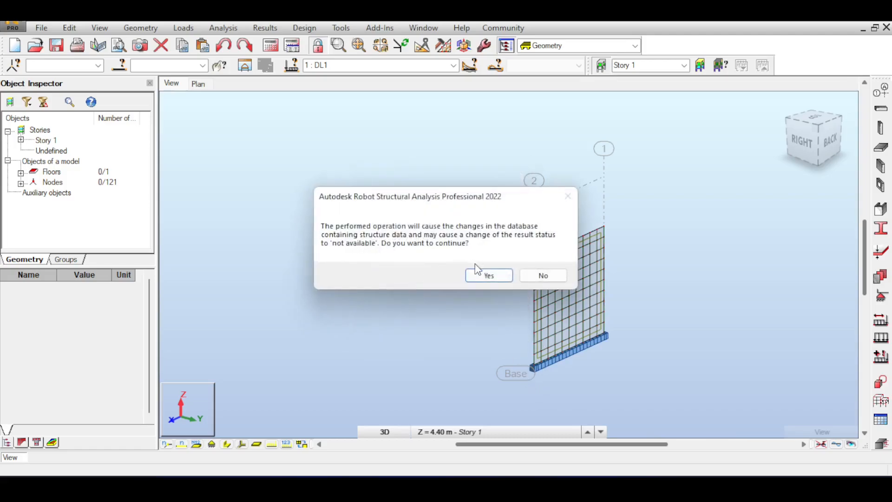
{"action": "left_click", "coordinate": [483, 278]}
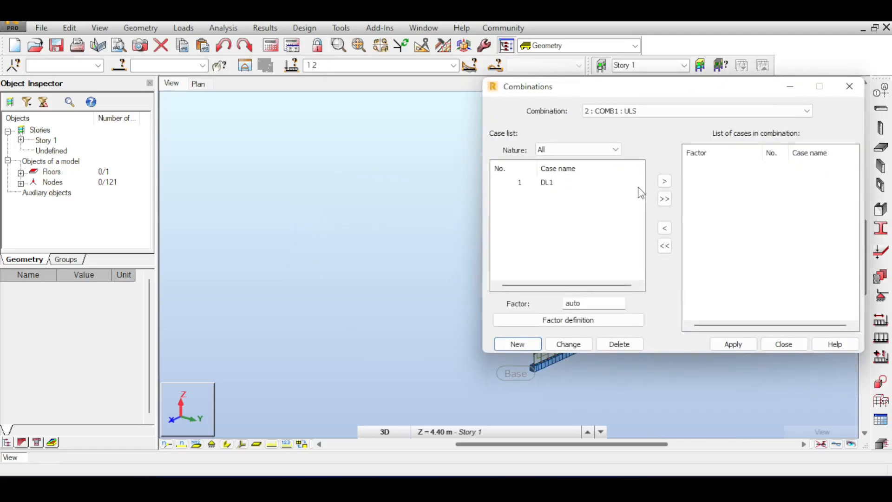
{"action": "left_click", "coordinate": [533, 183]}
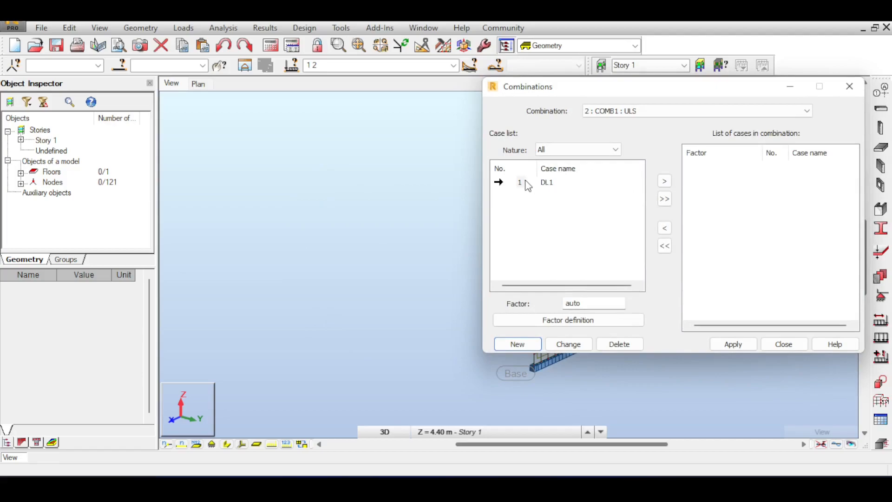
{"action": "left_click", "coordinate": [664, 182]}
{"action": "left_click", "coordinate": [665, 228]}
Add load case DL1 to combination COMB1 with a factor of 1.4 and apply the combination
{"action": "left_click", "coordinate": [580, 301]}
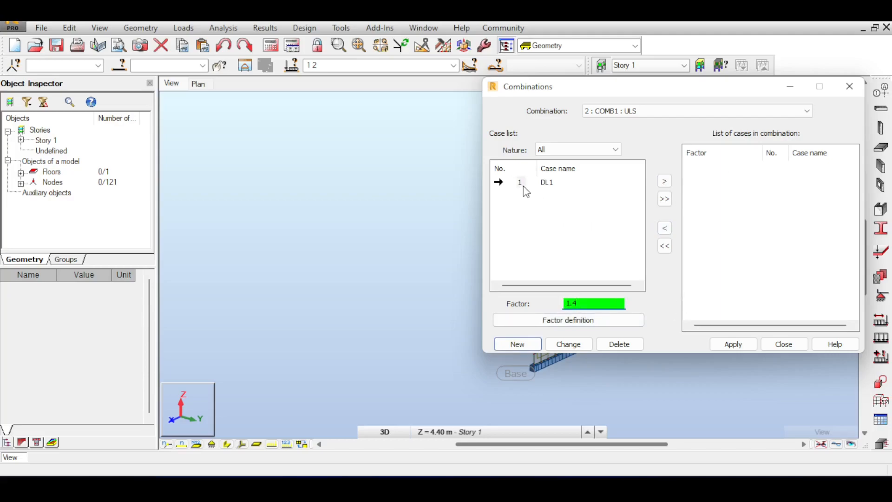
{"action": "left_click", "coordinate": [525, 184]}
{"action": "left_click", "coordinate": [665, 181]}
{"action": "left_click", "coordinate": [734, 345]}
{"action": "left_click", "coordinate": [783, 344]}
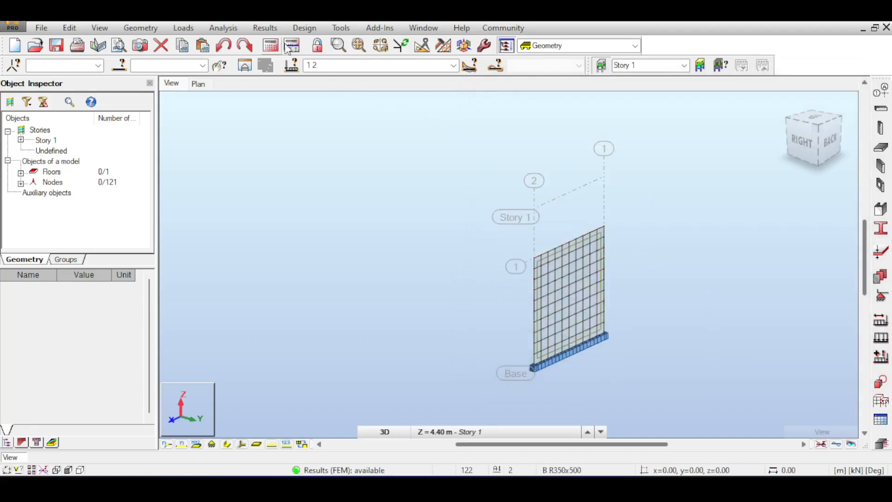
Make COMB1 the active load case and recalculate the structure
{"action": "left_click", "coordinate": [453, 65]}
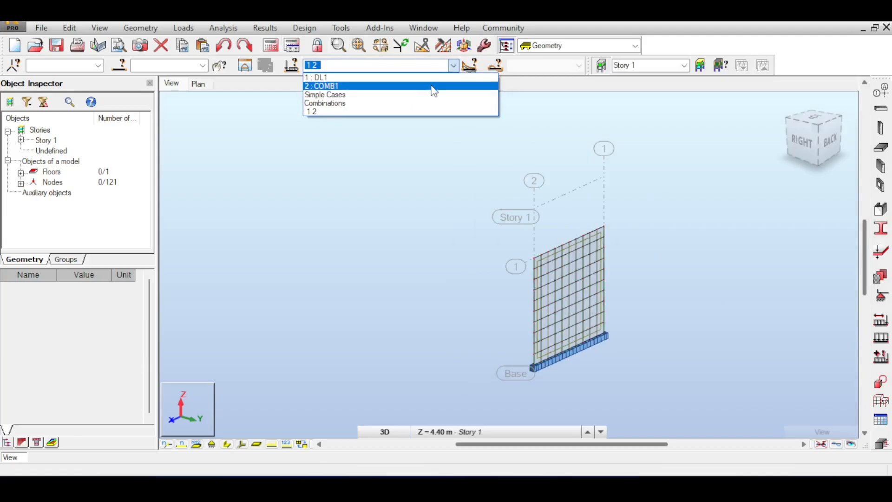
{"action": "left_click", "coordinate": [434, 86]}
{"action": "left_click", "coordinate": [270, 51]}
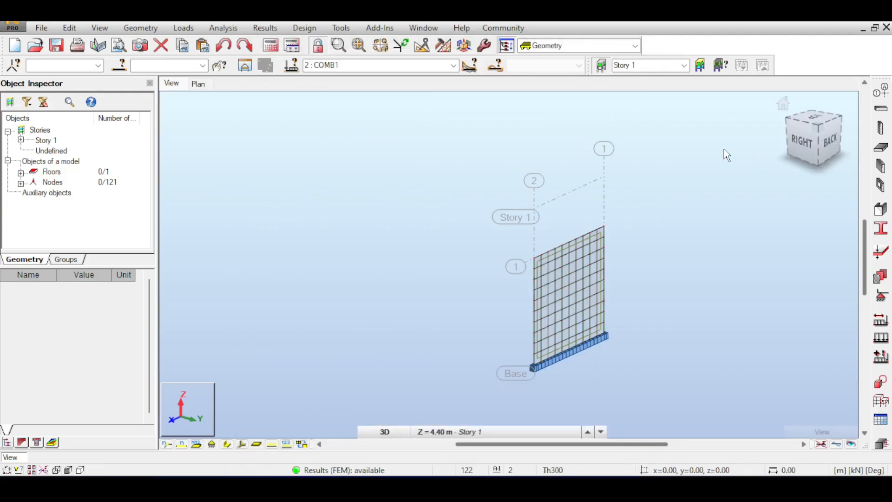
{"action": "middle_click_drag", "start_coordinate": [627, 305], "coordinate": [589, 282]}
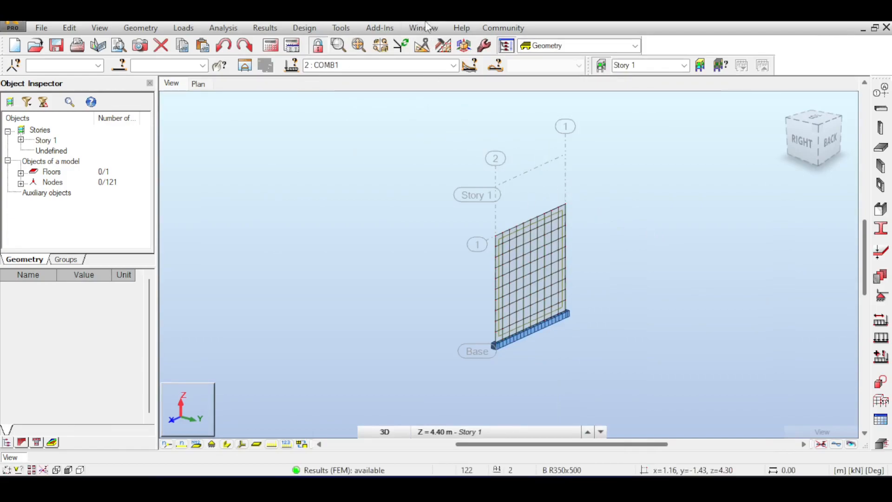
Switch to the RC design layout for required slab reinforcement and open the list of panels for editing
{"action": "left_click", "coordinate": [564, 46]}
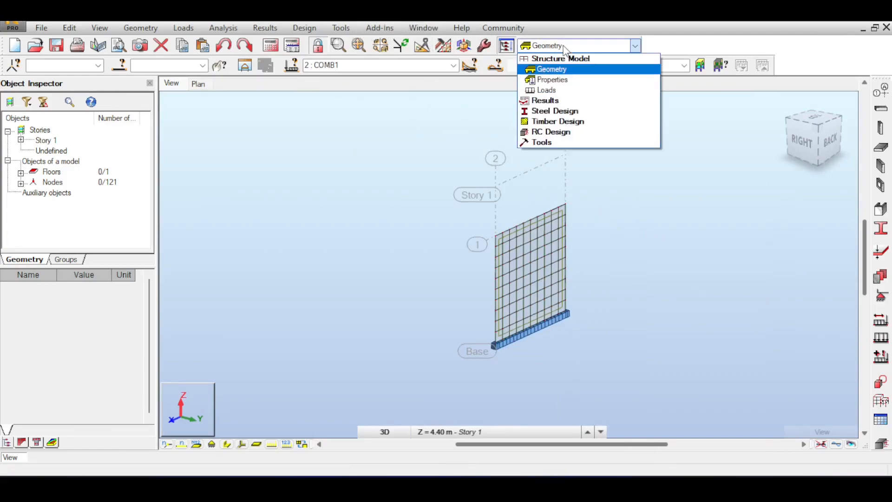
{"action": "left_click", "coordinate": [550, 132]}
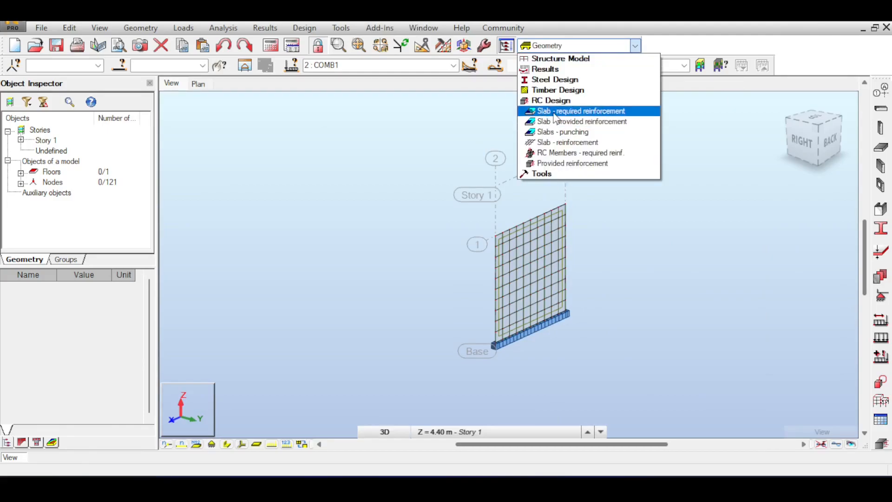
{"action": "left_click", "coordinate": [554, 112]}
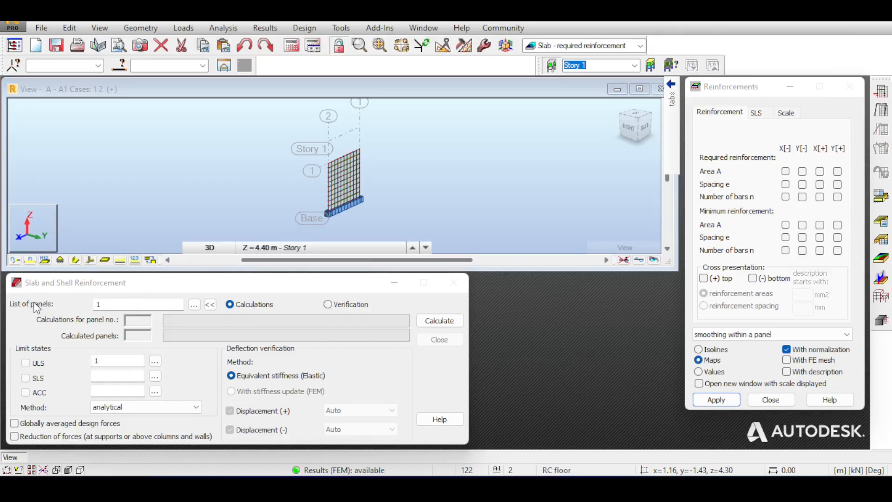
{"action": "left_click", "coordinate": [116, 302]}
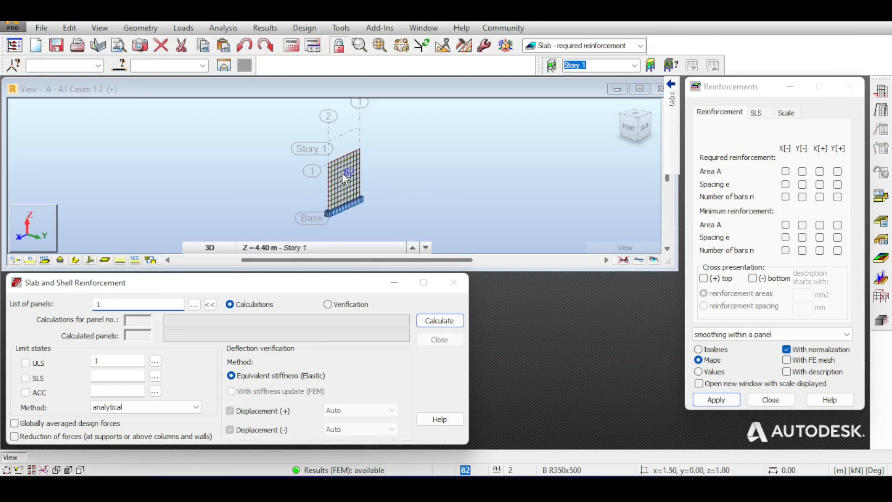
Go back to the Geometry layout and check the number of COMB1 in the load case list, keeping COMB1 active
{"action": "left_click", "coordinate": [105, 361]}
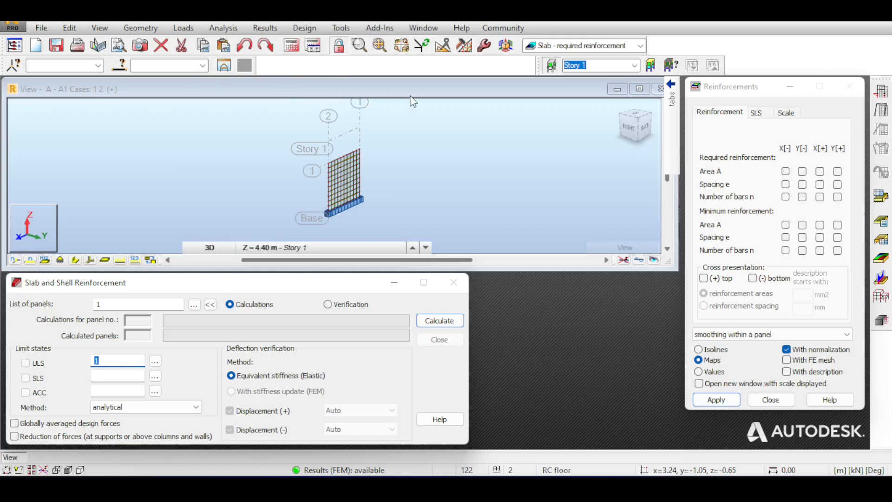
{"action": "left_click", "coordinate": [550, 46]}
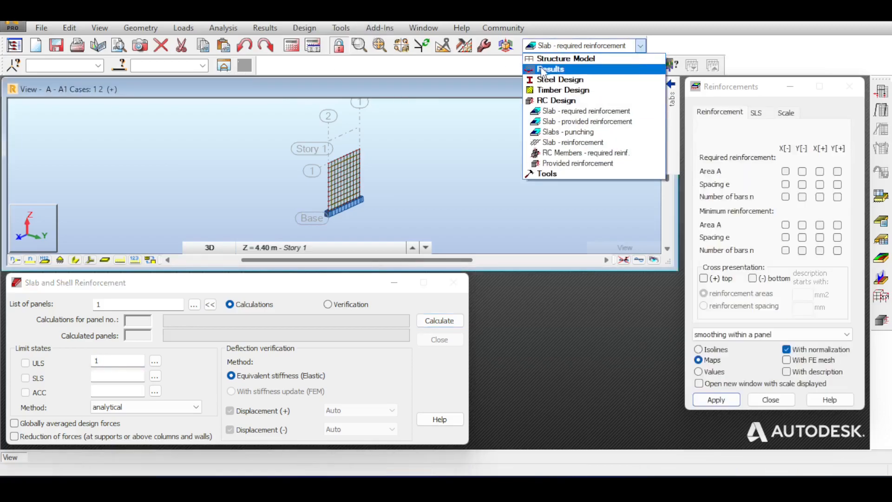
{"action": "left_click", "coordinate": [553, 62]}
{"action": "left_click", "coordinate": [550, 69]}
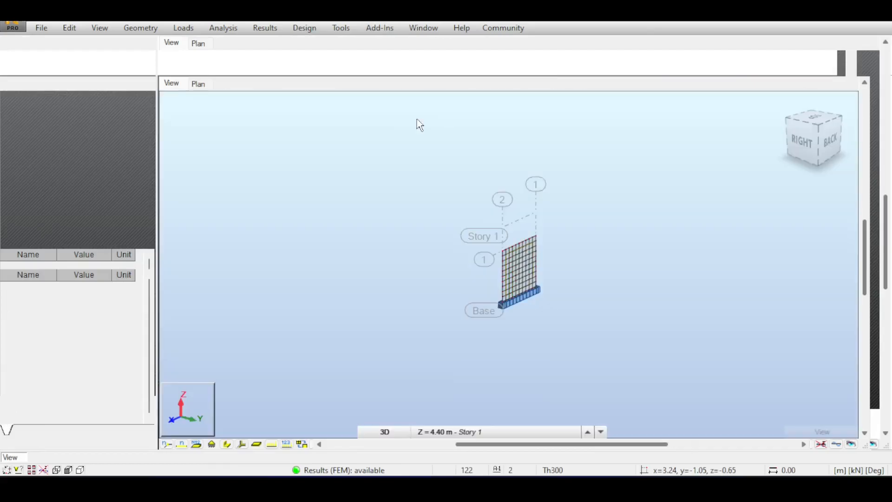
{"action": "left_click", "coordinate": [452, 65]}
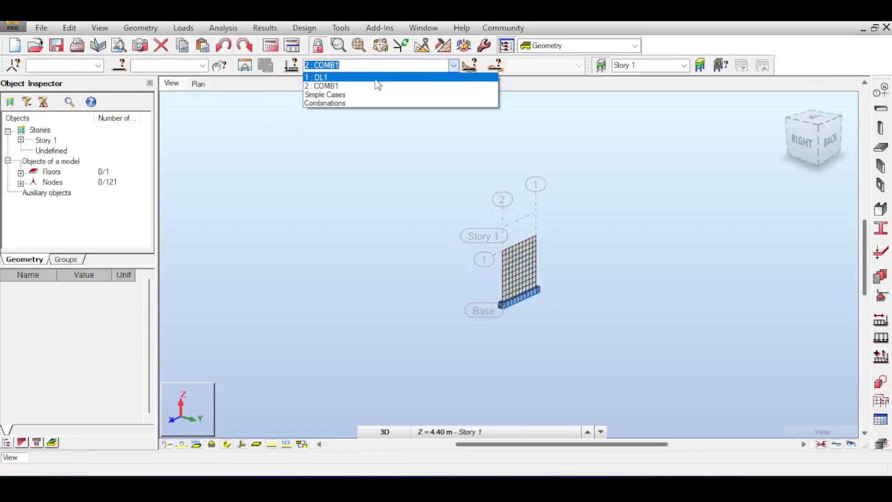
{"action": "left_click", "coordinate": [341, 86]}
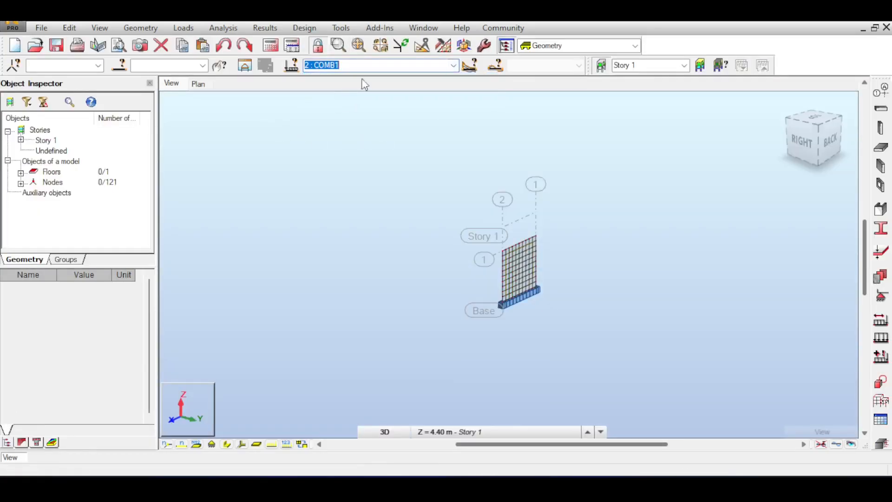
Return to the slab required reinforcement layout, set the ULS case list to 2 and calculate the reinforcement of panel 1
{"action": "left_click", "coordinate": [581, 41]}
{"action": "left_click", "coordinate": [558, 130]}
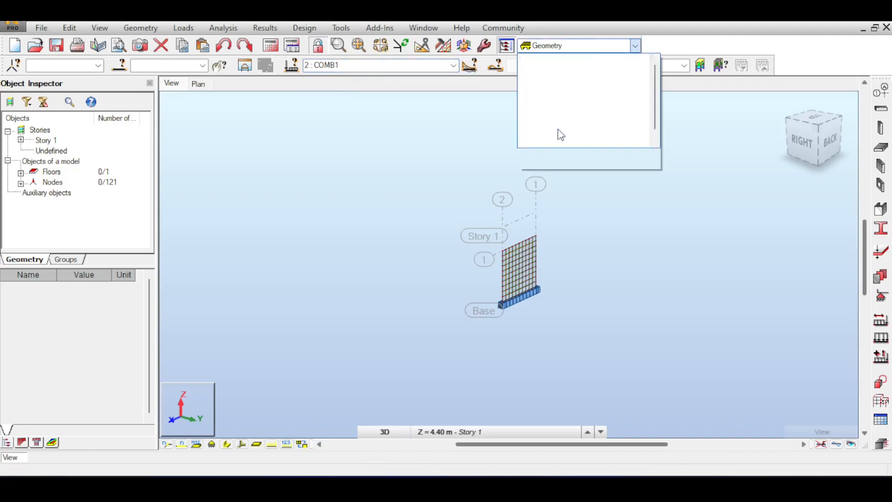
{"action": "left_click", "coordinate": [541, 111]}
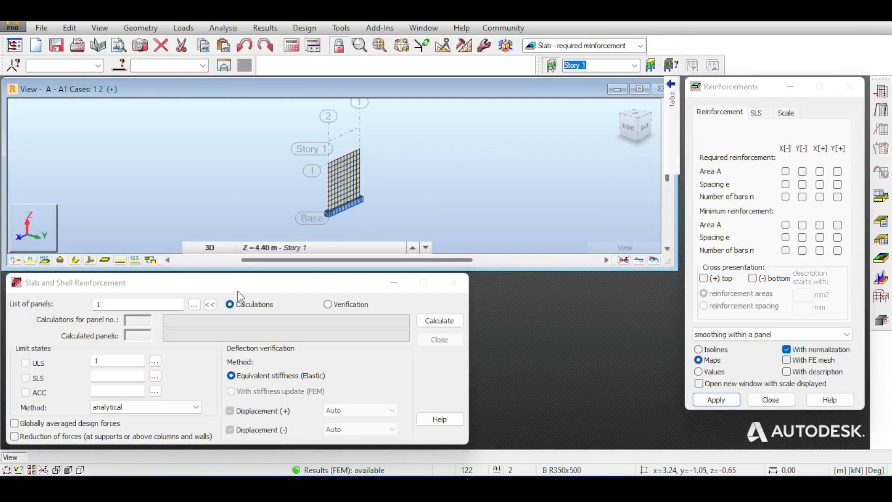
{"action": "left_click", "coordinate": [95, 361]}
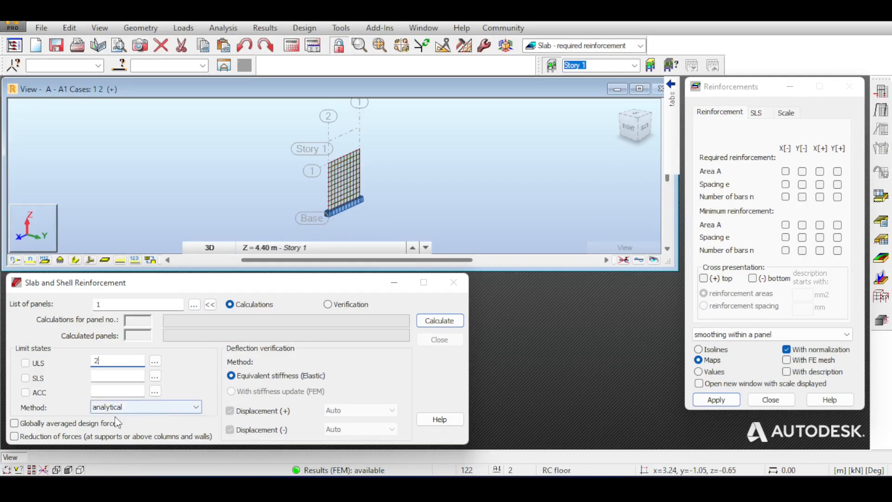
{"action": "left_click", "coordinate": [430, 320]}
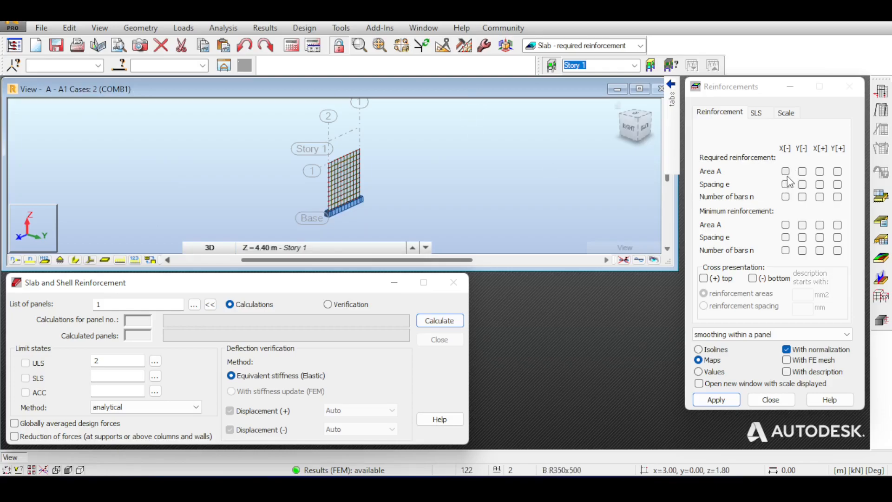
Display the map of required reinforcement area A in the X[-] direction on the wall
{"action": "left_click", "coordinate": [785, 172]}
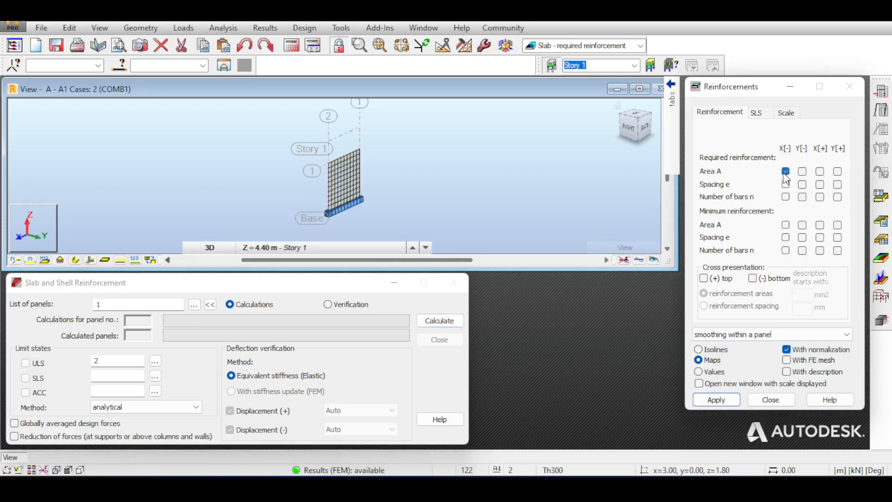
{"action": "left_click", "coordinate": [715, 399]}
{"action": "scroll", "coordinate": [311, 136], "scroll_direction": "up", "scroll_amount": 2}
{"action": "scroll", "coordinate": [349, 176], "scroll_direction": "up", "scroll_amount": 2}
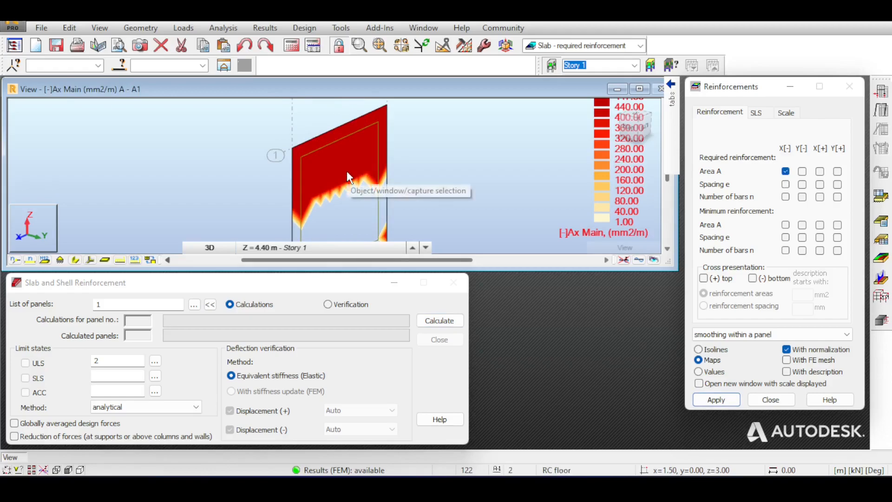
Replace the map with required reinforcement area A in the Y[-] direction and inspect the wall's upper corners
{"action": "left_click", "coordinate": [802, 171]}
{"action": "left_click", "coordinate": [734, 397]}
{"action": "scroll", "coordinate": [463, 182], "scroll_direction": "down", "scroll_amount": 2}
{"action": "middle_click_drag", "start_coordinate": [468, 177], "coordinate": [407, 127]}
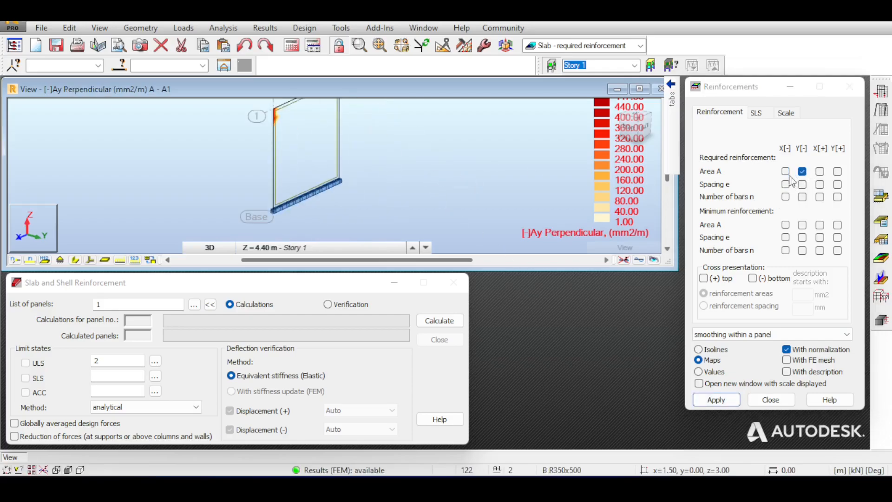
{"action": "middle_click_drag", "start_coordinate": [411, 163], "coordinate": [462, 169]}
{"action": "scroll", "coordinate": [447, 132], "scroll_direction": "up", "scroll_amount": 2}
{"action": "scroll", "coordinate": [616, 176], "scroll_direction": "down", "scroll_amount": 1}
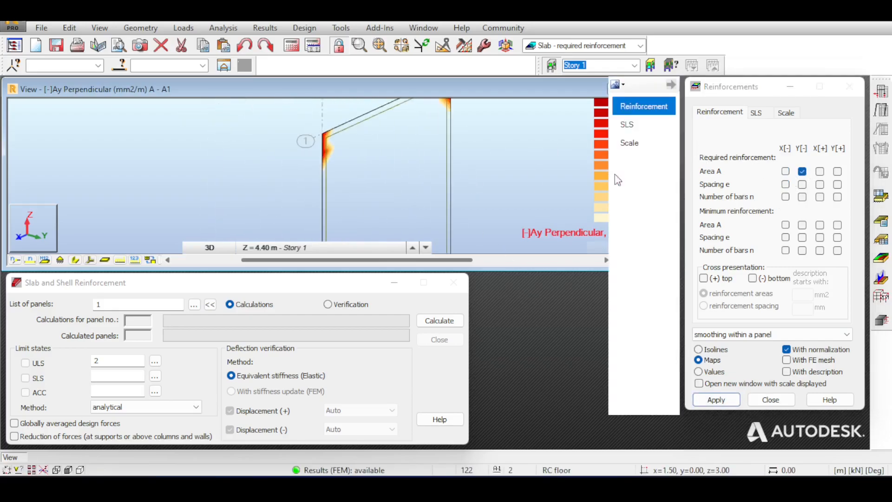
Show the wall panel's local axes and examine their orientation against the Y[-] reinforcement map from top to base
{"action": "middle_click_drag", "start_coordinate": [388, 153], "coordinate": [439, 160]}
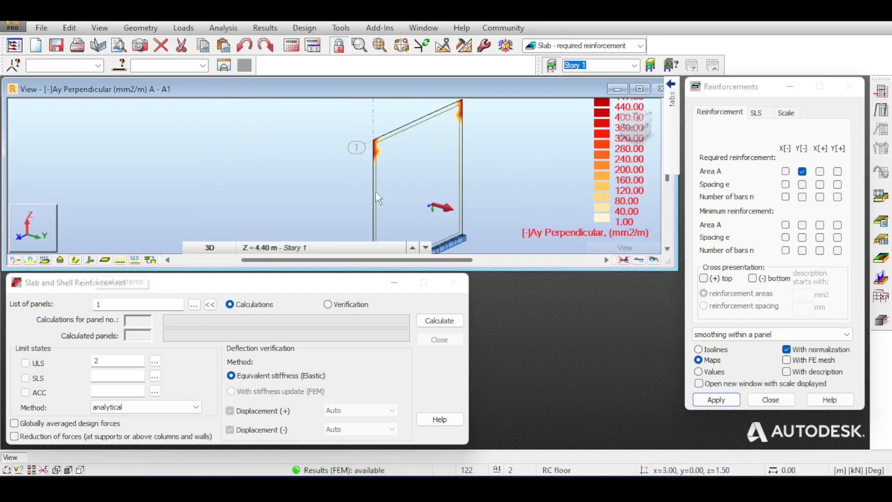
{"action": "scroll", "coordinate": [449, 199], "scroll_direction": "up", "scroll_amount": 2}
{"action": "scroll", "coordinate": [453, 140], "scroll_direction": "down", "scroll_amount": 3}
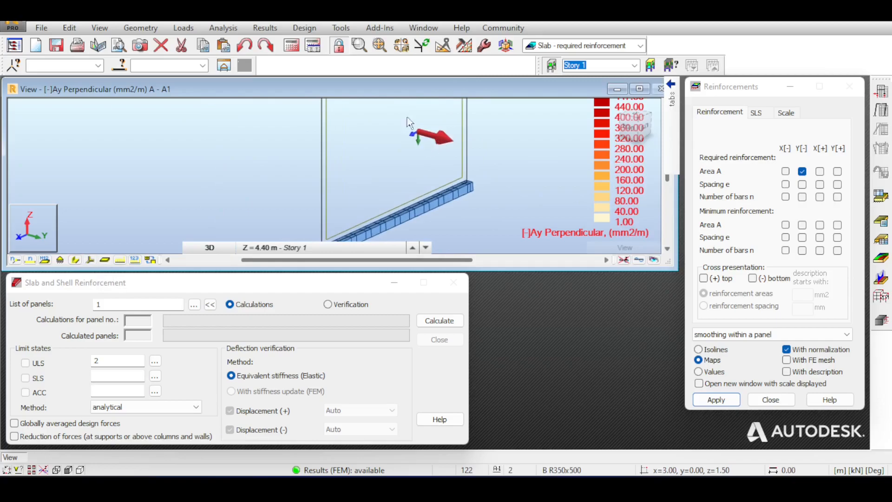
{"action": "middle_click_drag", "start_coordinate": [449, 119], "coordinate": [446, 132]}
{"action": "scroll", "coordinate": [481, 132], "scroll_direction": "down", "scroll_amount": 1}
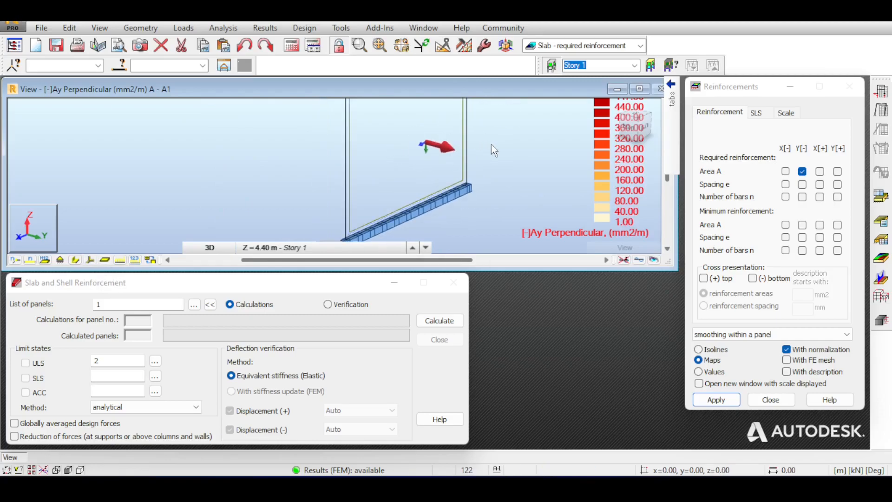
{"action": "middle_click_drag", "start_coordinate": [491, 149], "coordinate": [518, 152]}
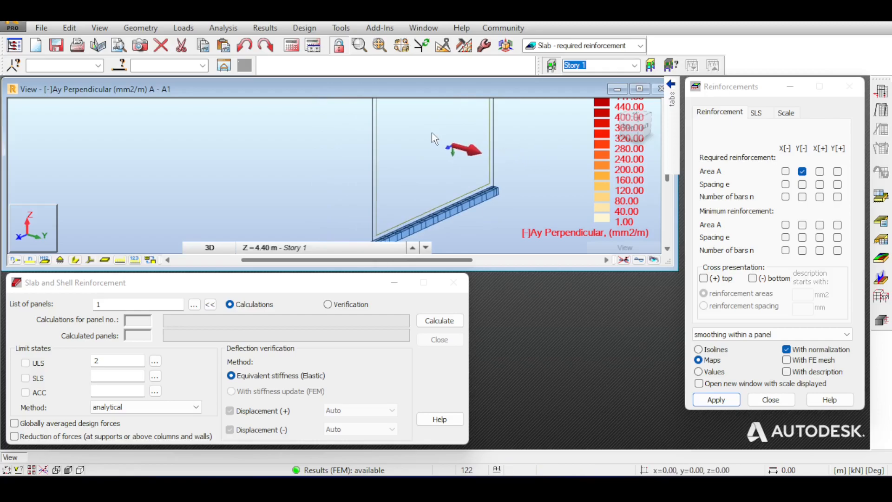
{"action": "middle_click_drag", "start_coordinate": [431, 132], "coordinate": [434, 156]}
{"action": "scroll", "coordinate": [457, 158], "scroll_direction": "down", "scroll_amount": 1}
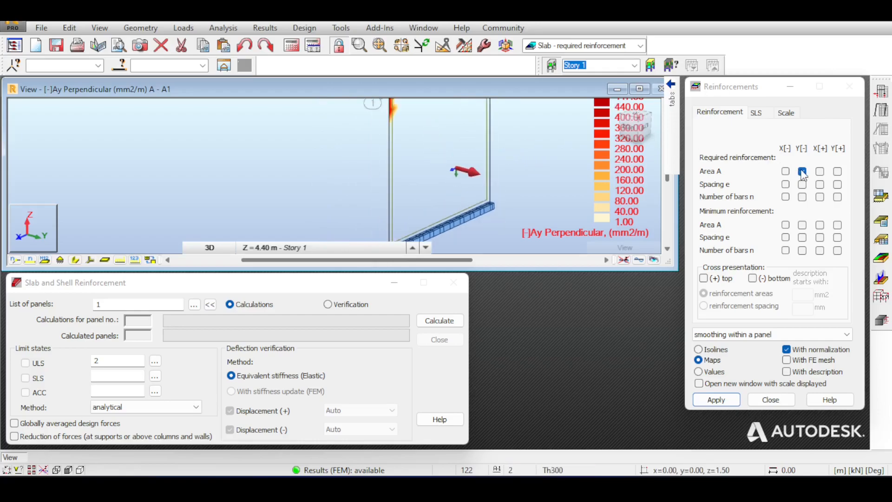
{"action": "middle_click_drag", "start_coordinate": [500, 116], "coordinate": [490, 140]}
{"action": "scroll", "coordinate": [497, 135], "scroll_direction": "down", "scroll_amount": 2}
{"action": "middle_click_drag", "start_coordinate": [533, 119], "coordinate": [531, 133]}
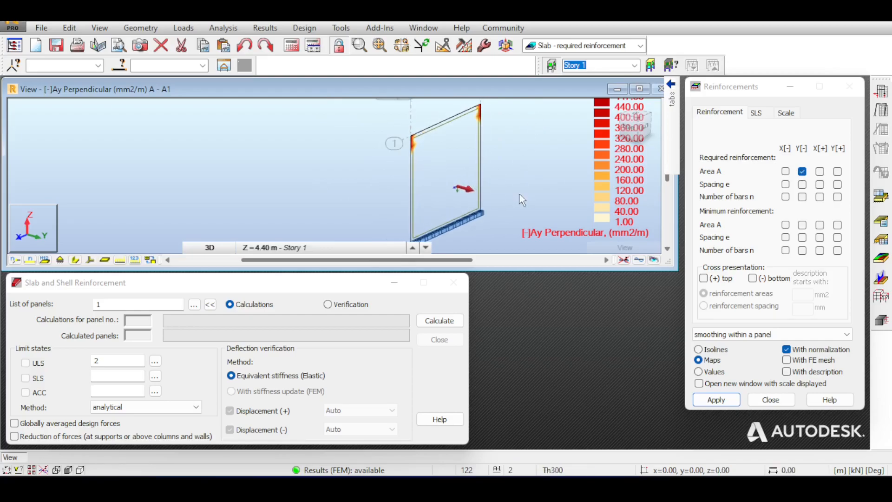
Switch to the Geometry layout and view the wall's deformed shape under COMB1 without the reinforcement map
{"action": "left_click", "coordinate": [558, 45]}
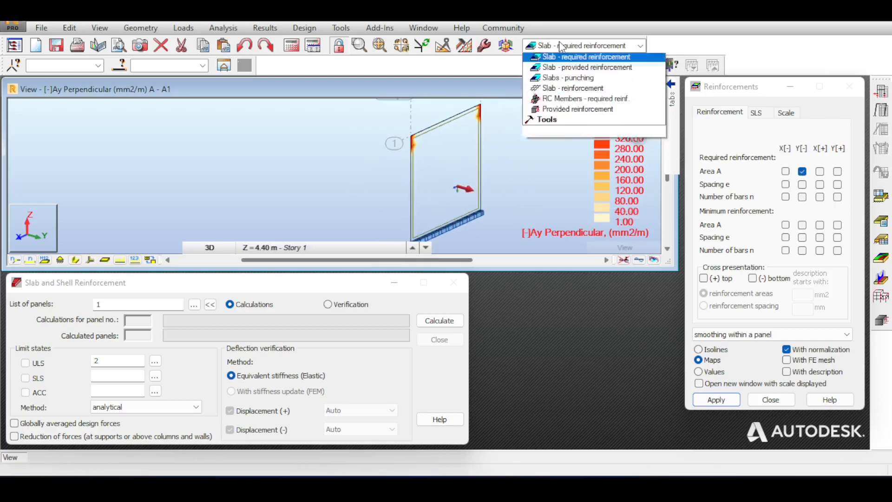
{"action": "left_click", "coordinate": [554, 69]}
{"action": "left_click", "coordinate": [562, 87]}
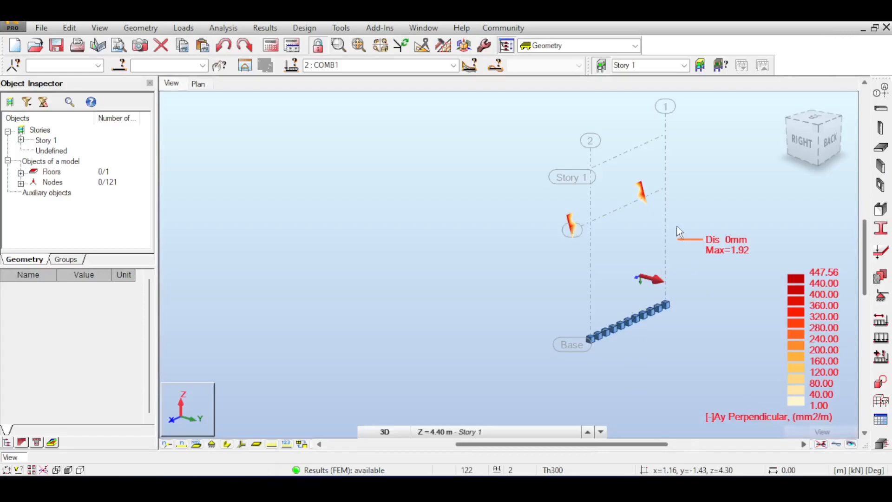
{"action": "mouse_move", "coordinate": [802, 144]}
{"action": "left_mouse_down"}
{"action": "mouse_move", "coordinate": [834, 127]}
{"action": "mouse_move", "coordinate": [803, 139]}
{"action": "mouse_move", "coordinate": [838, 140]}
{"action": "mouse_move", "coordinate": [841, 128]}
{"action": "mouse_move", "coordinate": [815, 140]}
{"action": "left_mouse_up"}
{"action": "left_click", "coordinate": [821, 444]}
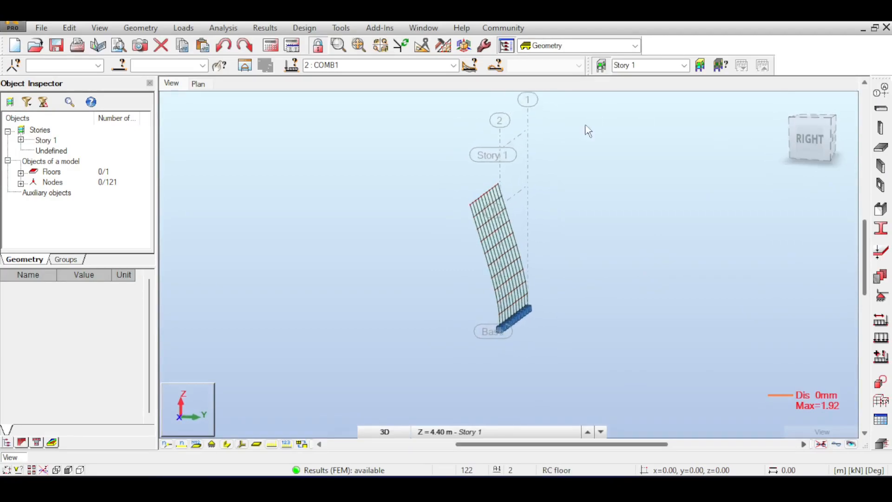
Return to the slab required reinforcement layout, display required area A for Y[-] and switch off the deformation display
{"action": "left_click", "coordinate": [601, 48]}
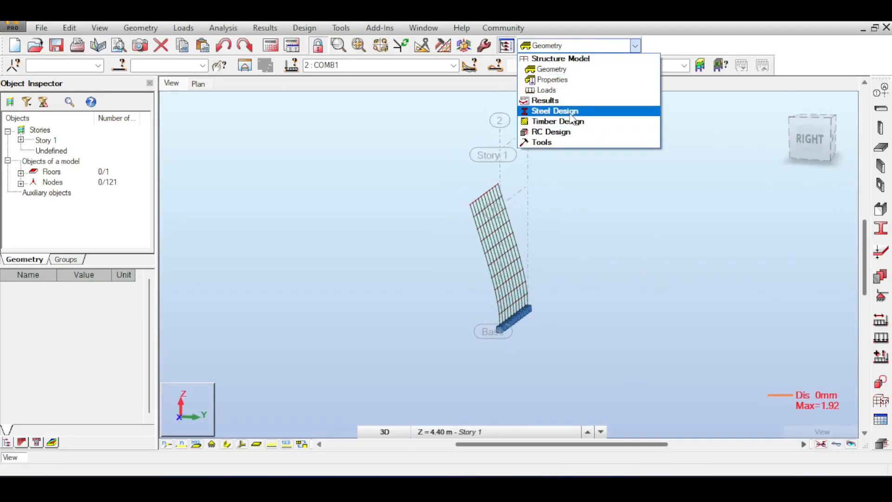
{"action": "left_click", "coordinate": [561, 131]}
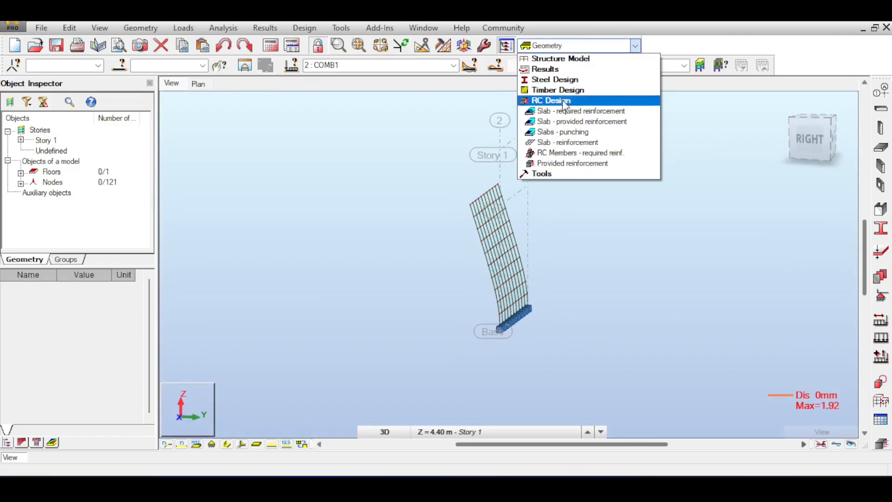
{"action": "left_click", "coordinate": [562, 112]}
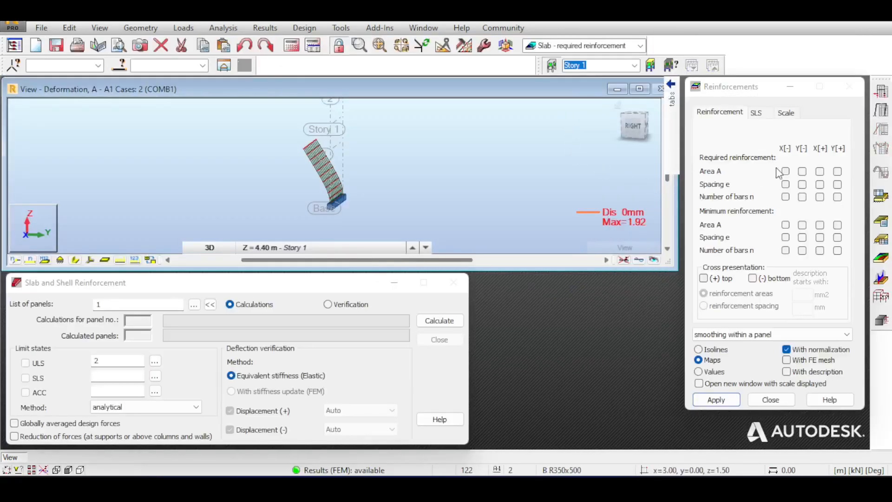
{"action": "left_click", "coordinate": [802, 172]}
{"action": "left_click", "coordinate": [716, 399]}
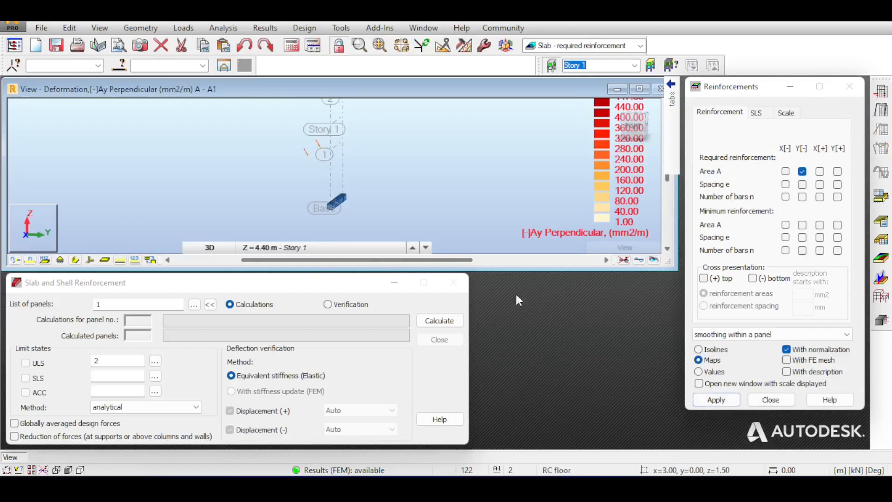
{"action": "left_click", "coordinate": [639, 260]}
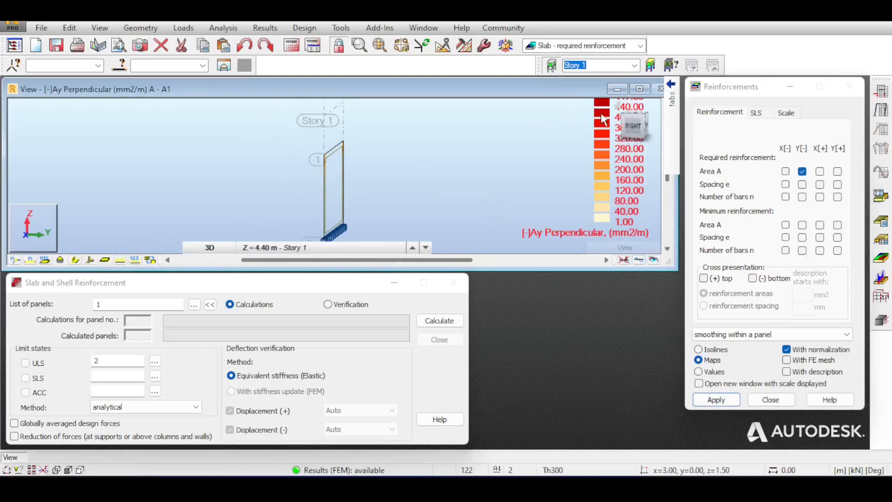
Display the map of required reinforcement area A in the Y[+] direction on the wall
{"action": "left_click_drag", "start_coordinate": [640, 121], "coordinate": [626, 124]}
{"action": "left_click", "coordinate": [838, 172]}
{"action": "scroll", "coordinate": [372, 184], "scroll_direction": "up", "scroll_amount": 2}
{"action": "middle_click_drag", "start_coordinate": [343, 183], "coordinate": [425, 156]}
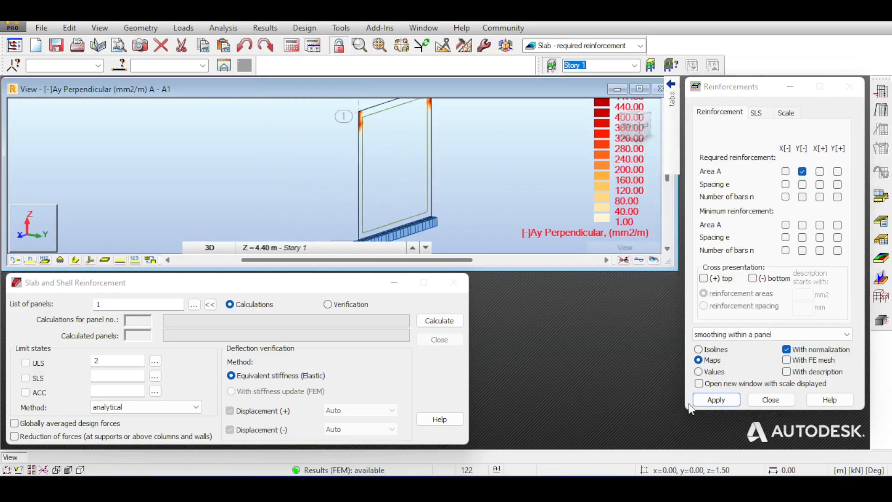
{"action": "left_click", "coordinate": [717, 399]}
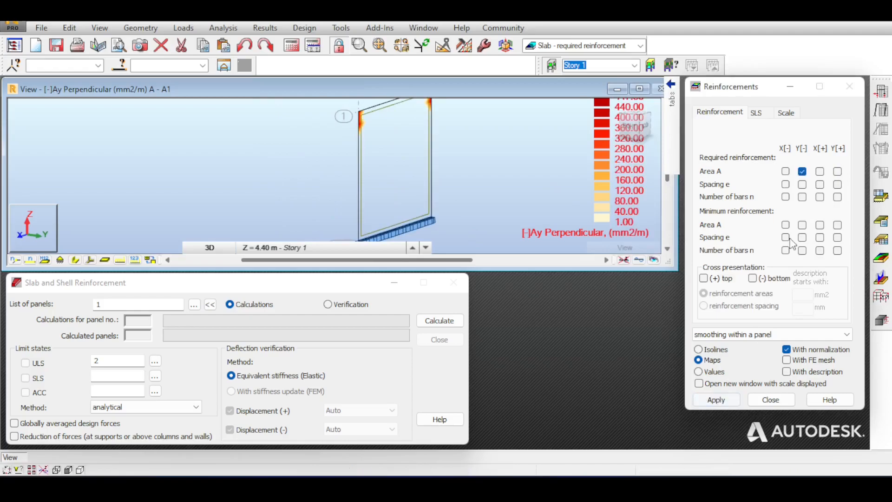
{"action": "left_click", "coordinate": [837, 172]}
{"action": "left_click", "coordinate": [716, 400]}
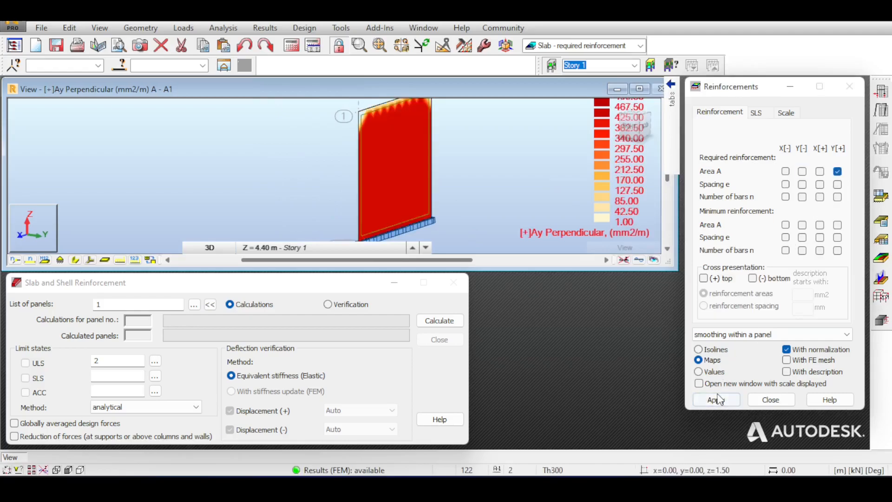
Show the panel's local axes again and examine the Y[+] reinforcement map over the wall's full height
{"action": "mouse_move", "coordinate": [488, 167]}
{"action": "middle_mouse_down"}
{"action": "mouse_move", "coordinate": [435, 118]}
{"action": "mouse_move", "coordinate": [494, 172]}
{"action": "middle_mouse_up"}
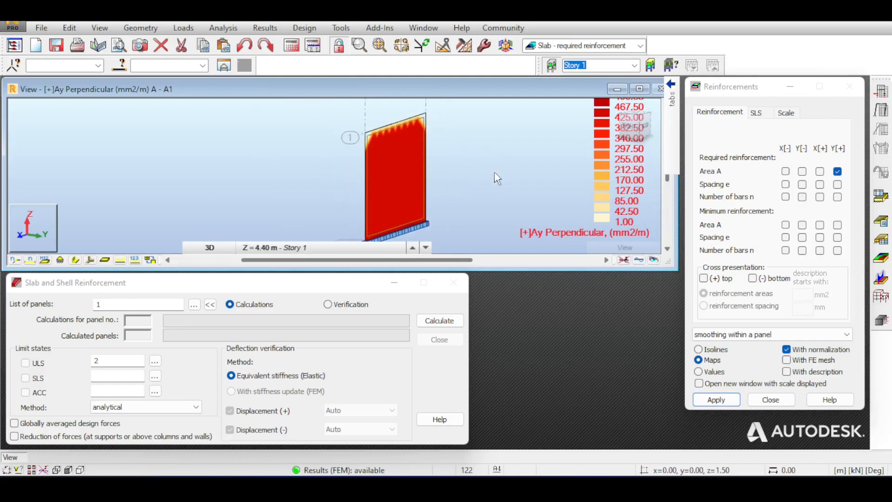
{"action": "mouse_move", "coordinate": [633, 124]}
{"action": "left_mouse_down"}
{"action": "mouse_move", "coordinate": [644, 127]}
{"action": "mouse_move", "coordinate": [638, 121]}
{"action": "left_mouse_up"}
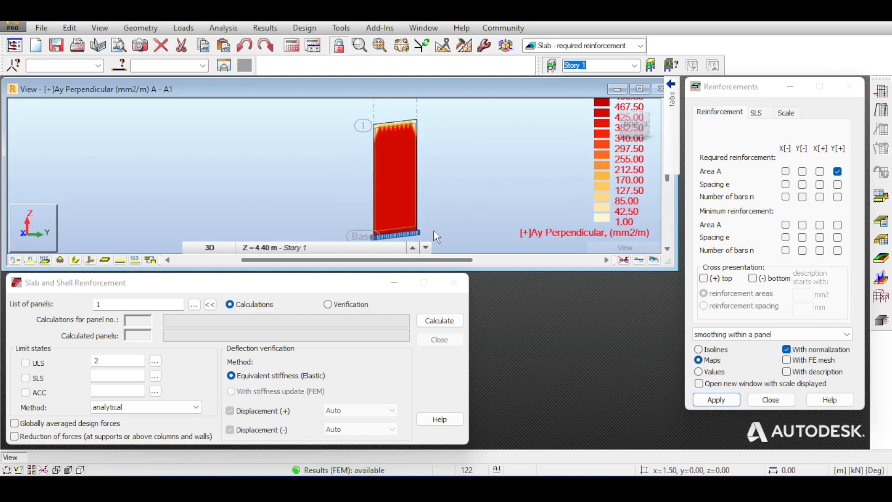
{"action": "left_click", "coordinate": [90, 259]}
{"action": "scroll", "coordinate": [401, 209], "scroll_direction": "up", "scroll_amount": 3}
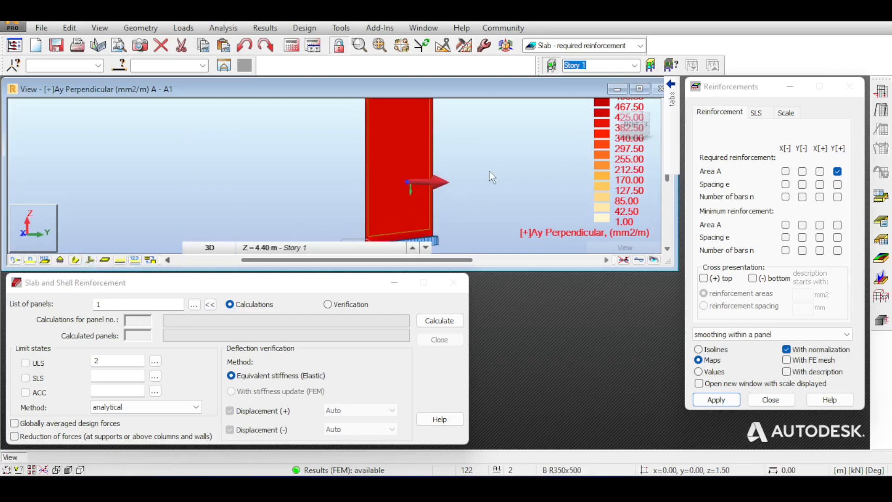
{"action": "scroll", "coordinate": [489, 171], "scroll_direction": "down", "scroll_amount": 2}
{"action": "mouse_move", "coordinate": [433, 162]}
{"action": "middle_mouse_down"}
{"action": "mouse_move", "coordinate": [413, 200]}
{"action": "mouse_move", "coordinate": [433, 147]}
{"action": "middle_mouse_up"}
{"action": "scroll", "coordinate": [358, 207], "scroll_direction": "down", "scroll_amount": 1}
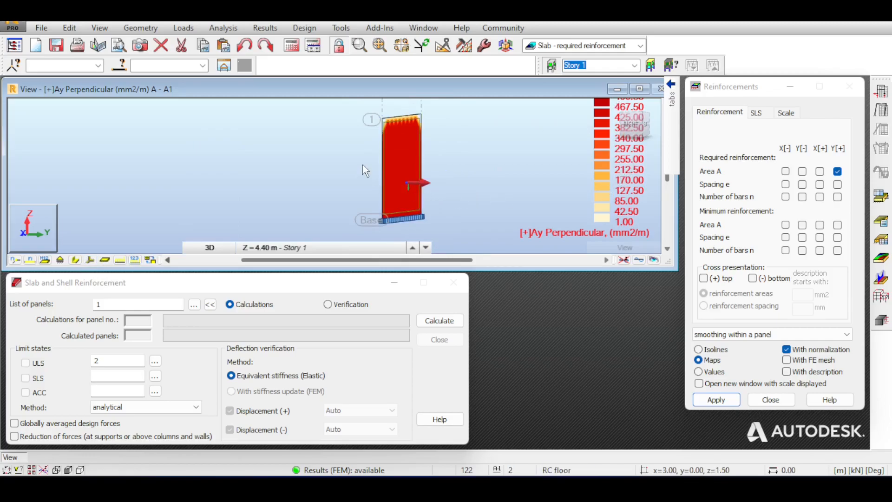
{"action": "mouse_move", "coordinate": [523, 117]}
{"action": "middle_mouse_down"}
{"action": "mouse_move", "coordinate": [509, 150]}
{"action": "mouse_move", "coordinate": [517, 114]}
{"action": "middle_mouse_up"}
{"action": "scroll", "coordinate": [630, 172], "scroll_direction": "down", "scroll_amount": 1}
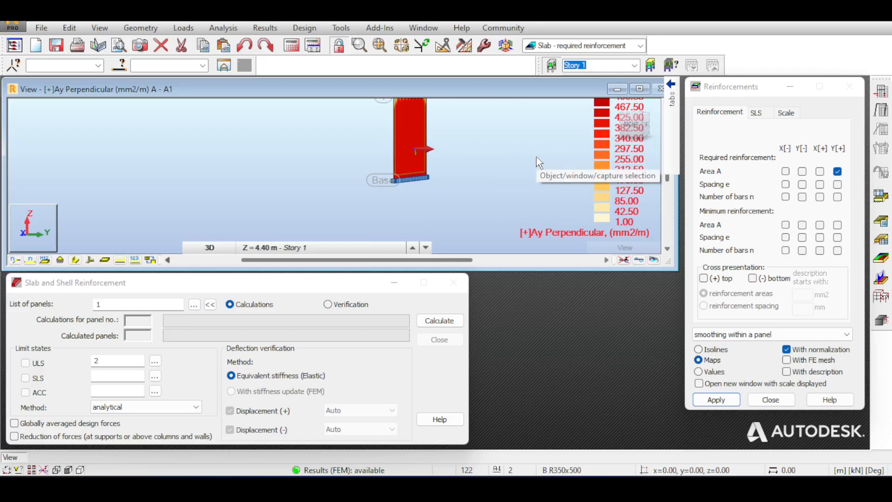
Look through the SLS and scale settings available for the wall's reinforcement maps, then return to the required reinforcement options
{"action": "middle_click_drag", "start_coordinate": [499, 130], "coordinate": [479, 168]}
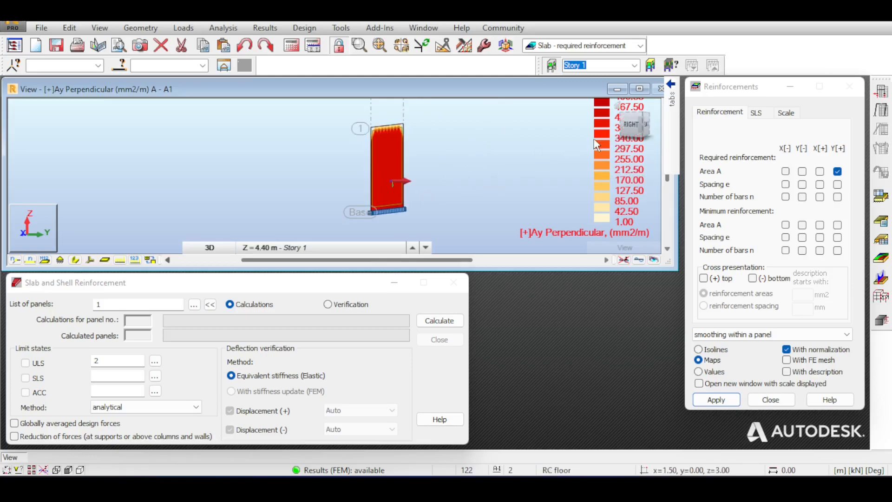
{"action": "left_click", "coordinate": [762, 114]}
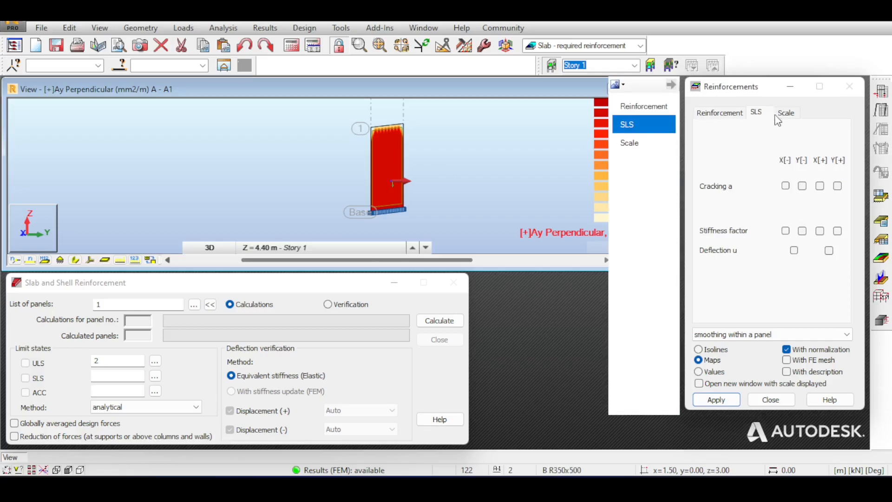
{"action": "left_click", "coordinate": [783, 114]}
{"action": "left_click", "coordinate": [752, 115]}
{"action": "left_click", "coordinate": [786, 113]}
{"action": "left_click", "coordinate": [719, 113]}
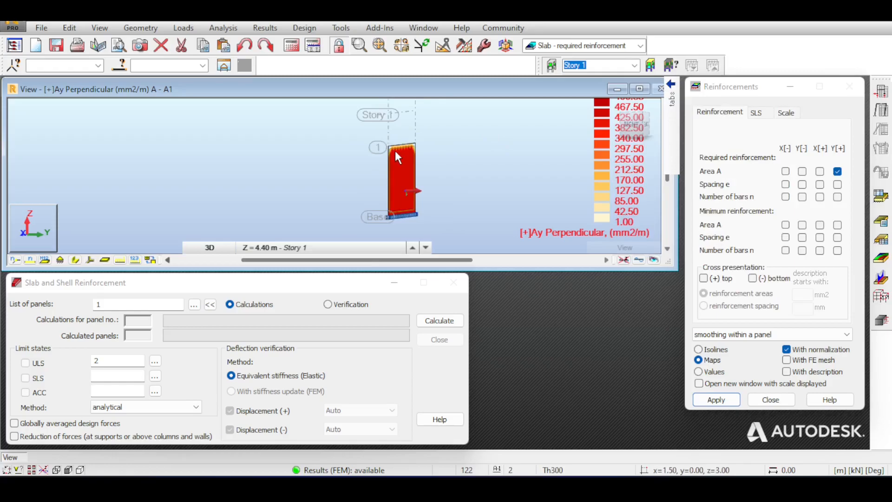
Select the whole wall panel and transfer it to the provided reinforcement module for RC elements
{"action": "left_click_drag", "start_coordinate": [481, 100], "coordinate": [336, 176]}
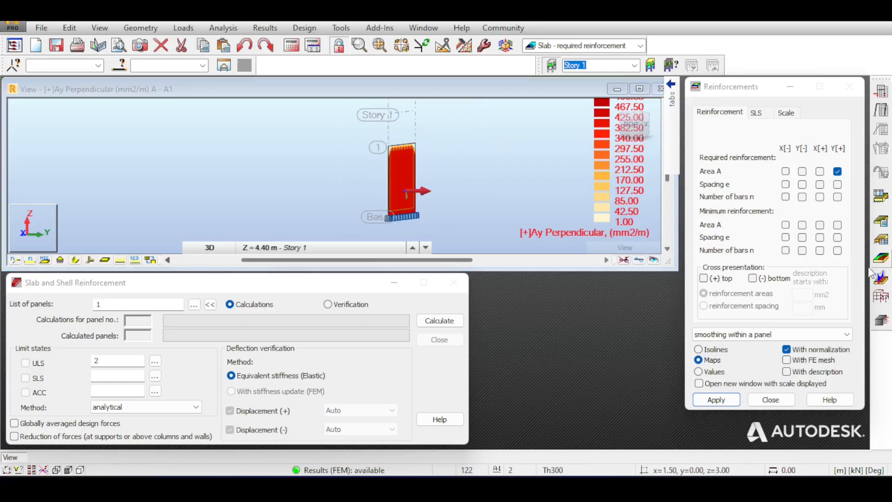
{"action": "left_click", "coordinate": [360, 178]}
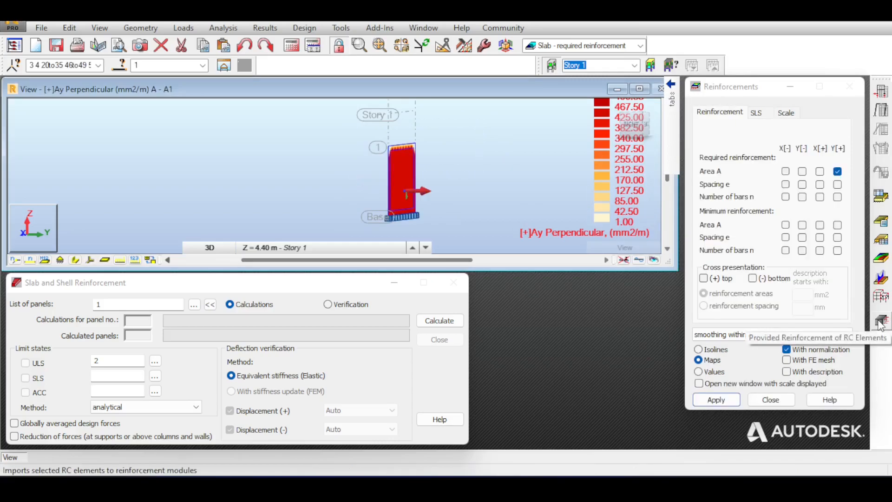
{"action": "left_click", "coordinate": [880, 324]}
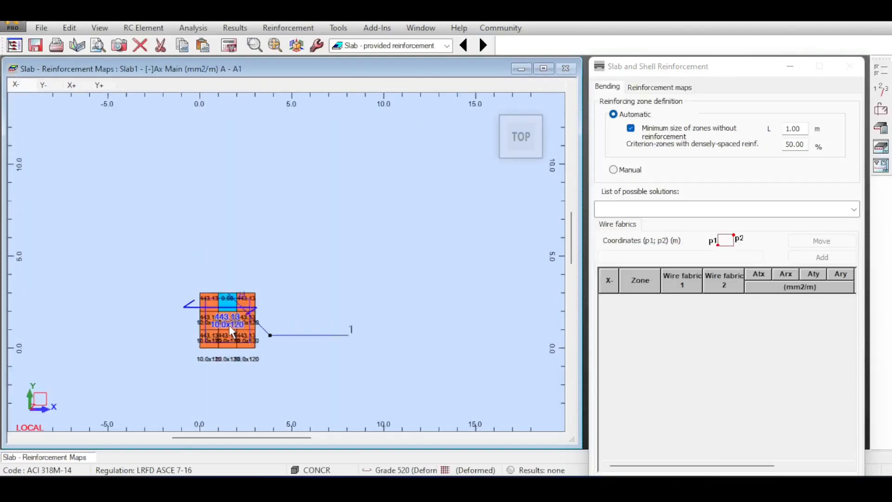
{"action": "scroll", "coordinate": [229, 325], "scroll_direction": "up", "scroll_amount": 6}
{"action": "scroll", "coordinate": [317, 248], "scroll_direction": "down", "scroll_amount": 3}
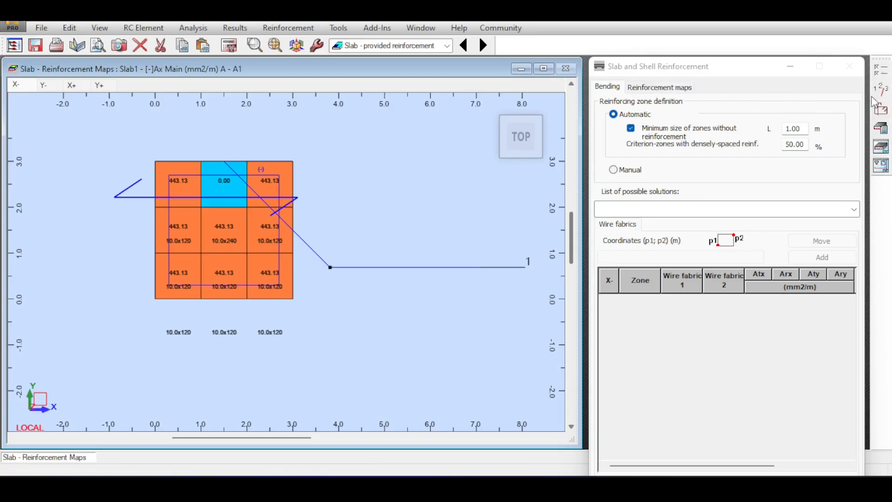
Review the concrete, reinforcing bar and wire fabric settings in the slab's calculation options and accept them
{"action": "left_click", "coordinate": [879, 78]}
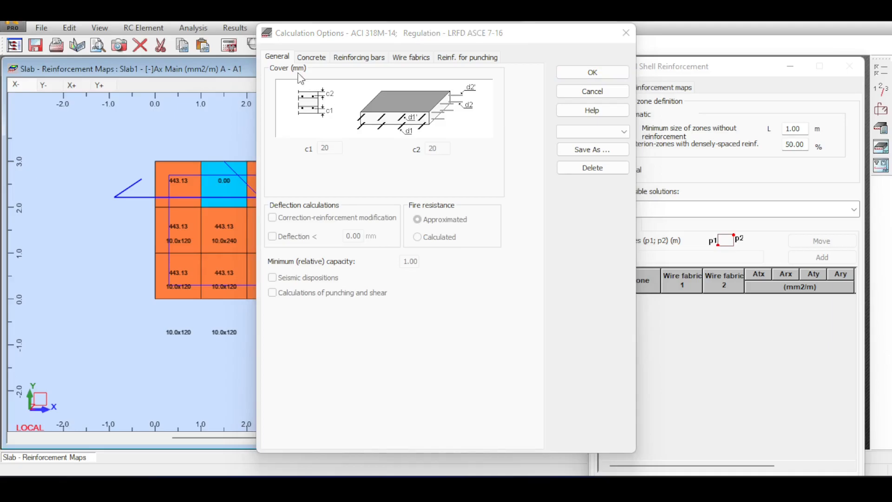
{"action": "left_click", "coordinate": [311, 58]}
{"action": "left_click", "coordinate": [358, 58]}
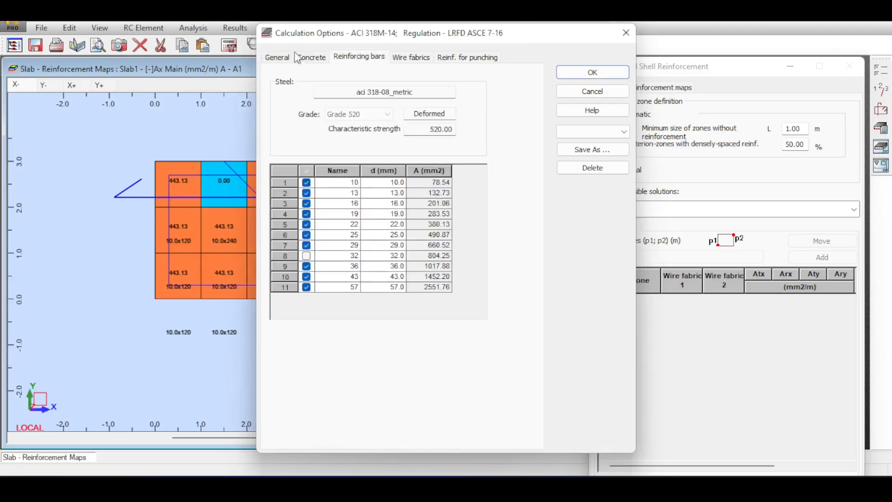
{"action": "left_click", "coordinate": [421, 59]}
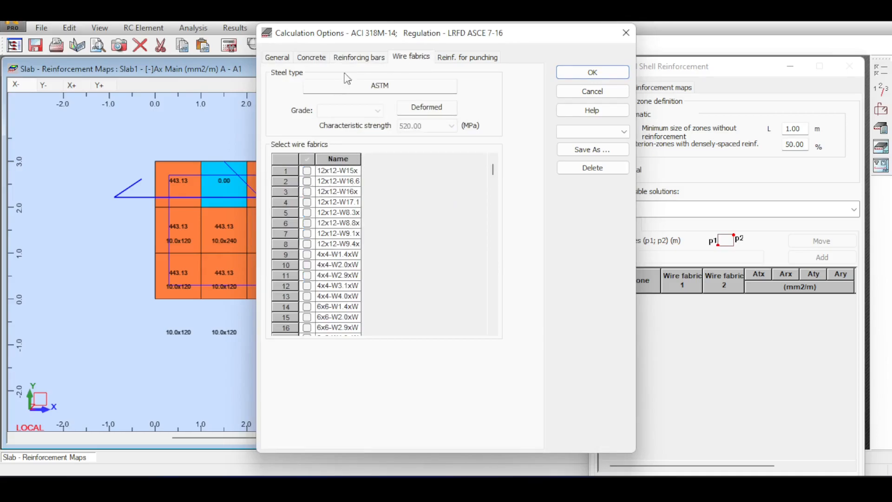
{"action": "left_click", "coordinate": [361, 59]}
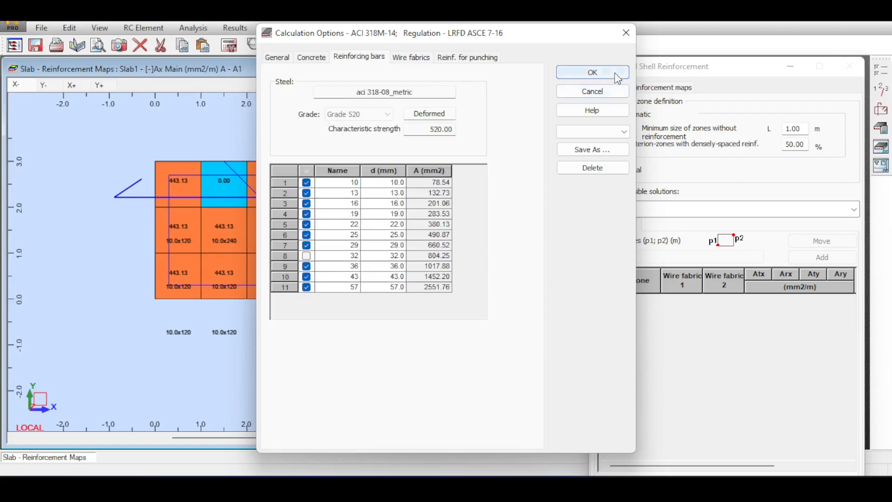
{"action": "left_click", "coordinate": [592, 73]}
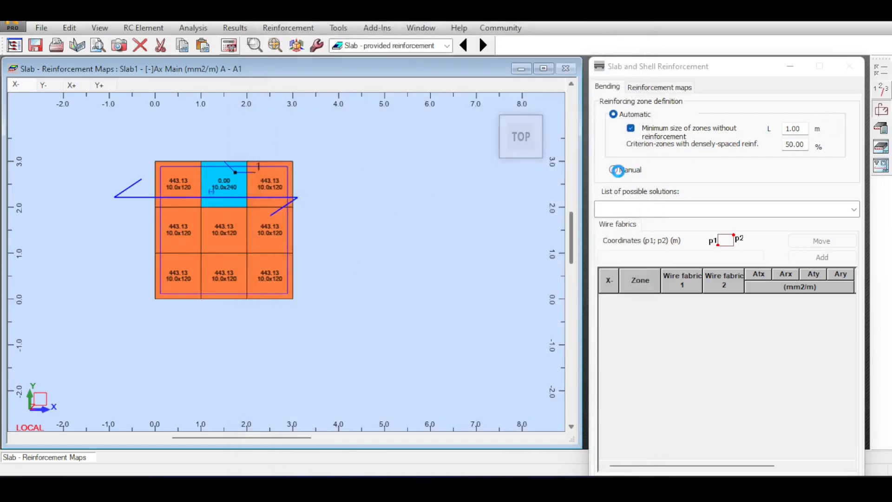
Set the reinforcement pattern's type to Bars and check its bar, wire fabric, constructional and shape settings
{"action": "left_click", "coordinate": [618, 171]}
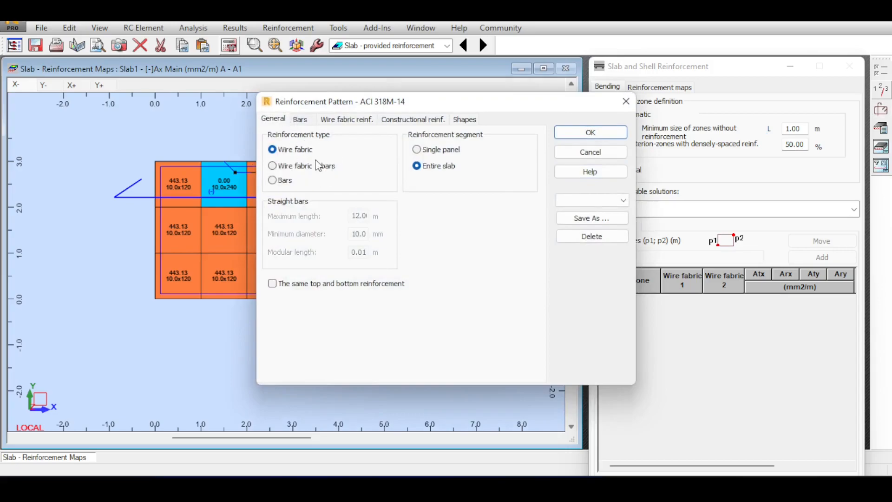
{"action": "left_click", "coordinate": [273, 180]}
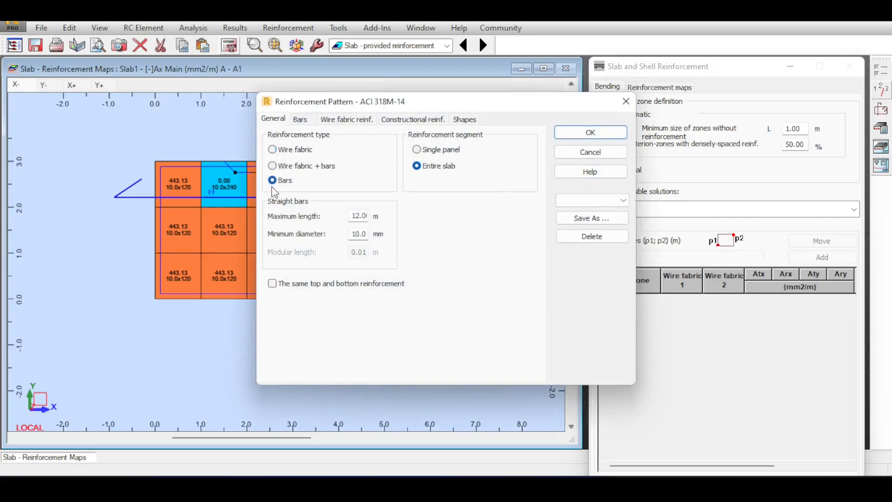
{"action": "left_click", "coordinate": [297, 119]}
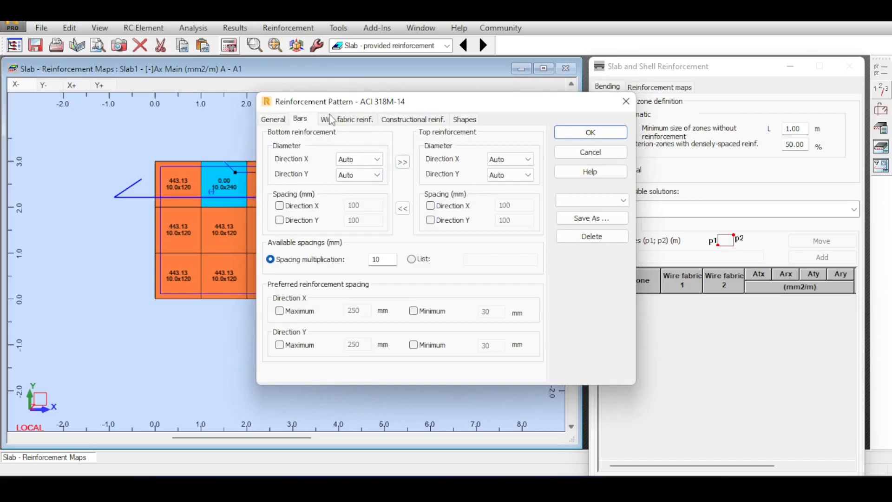
{"action": "left_click", "coordinate": [363, 119]}
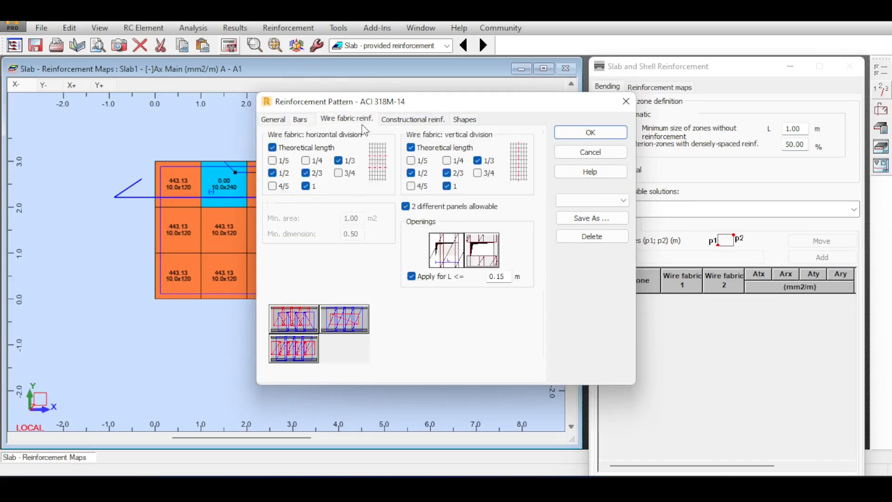
{"action": "left_click", "coordinate": [417, 120]}
{"action": "left_click", "coordinate": [465, 119]}
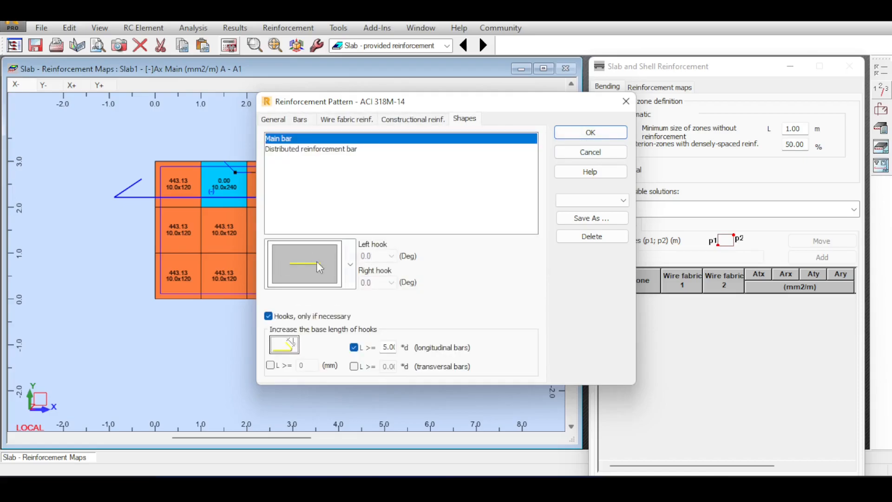
{"action": "left_click", "coordinate": [590, 133]}
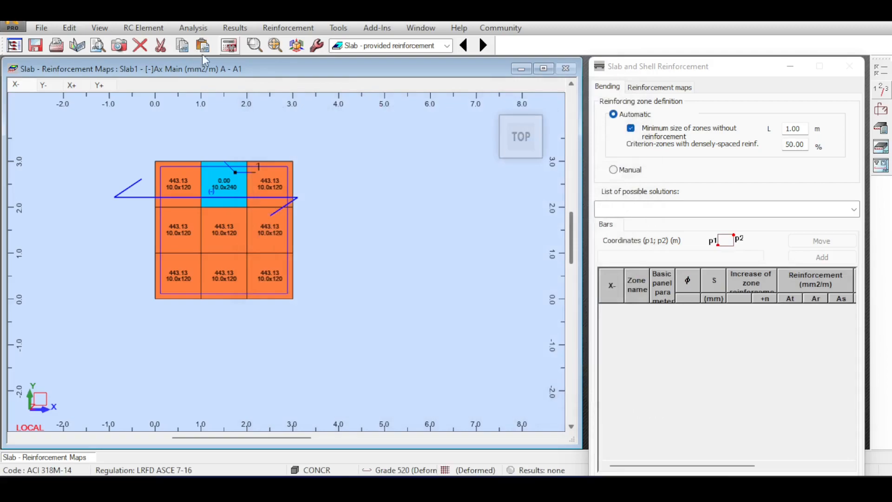
Calculate the provided bar reinforcement for the slab and generate its final drawings
{"action": "left_click", "coordinate": [482, 306]}
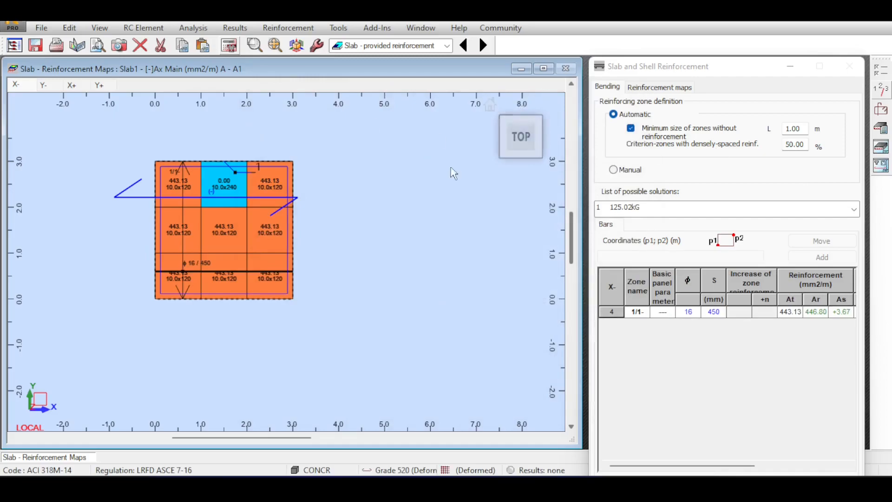
{"action": "left_click", "coordinate": [712, 314]}
{"action": "left_click", "coordinate": [880, 147]}
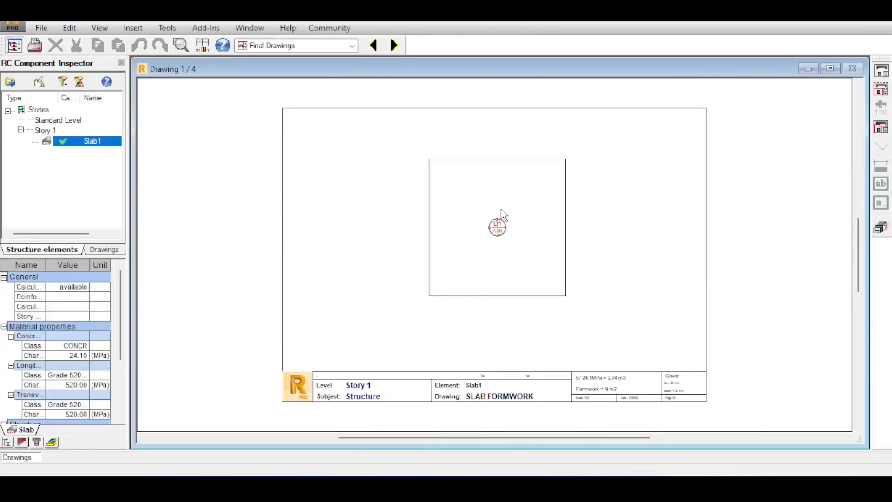
Examine the slab formwork drawing and the bar layout and annotations on the bottom slab reinforcement drawing
{"action": "scroll", "coordinate": [533, 225], "scroll_direction": "up", "scroll_amount": 2}
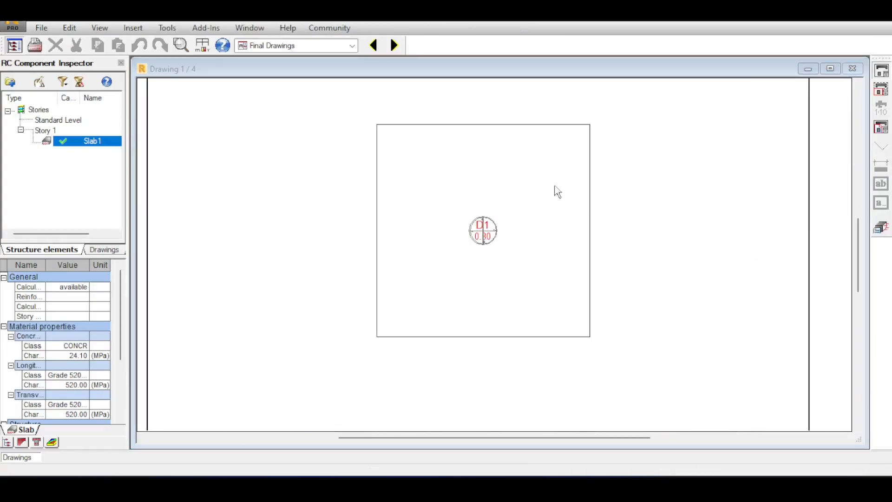
{"action": "left_click", "coordinate": [394, 46]}
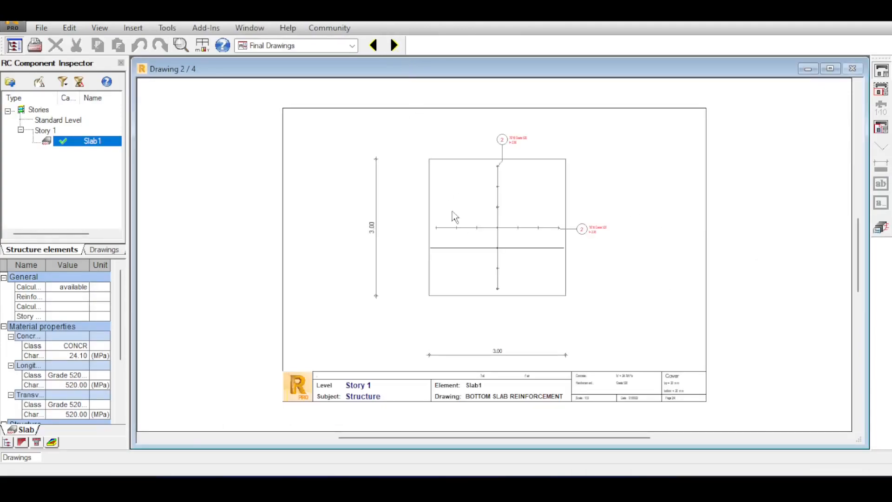
{"action": "scroll", "coordinate": [562, 241], "scroll_direction": "up", "scroll_amount": 2}
{"action": "scroll", "coordinate": [562, 241], "scroll_direction": "up", "scroll_amount": 1}
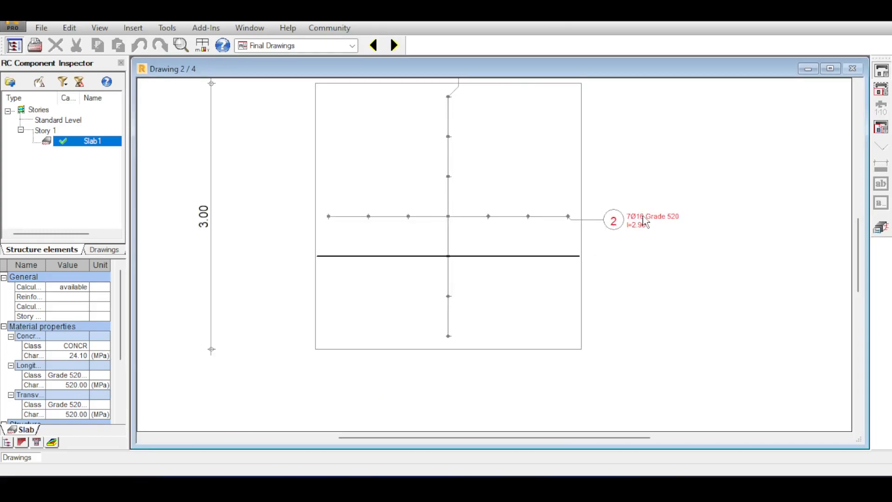
{"action": "scroll", "coordinate": [675, 222], "scroll_direction": "down", "scroll_amount": 1}
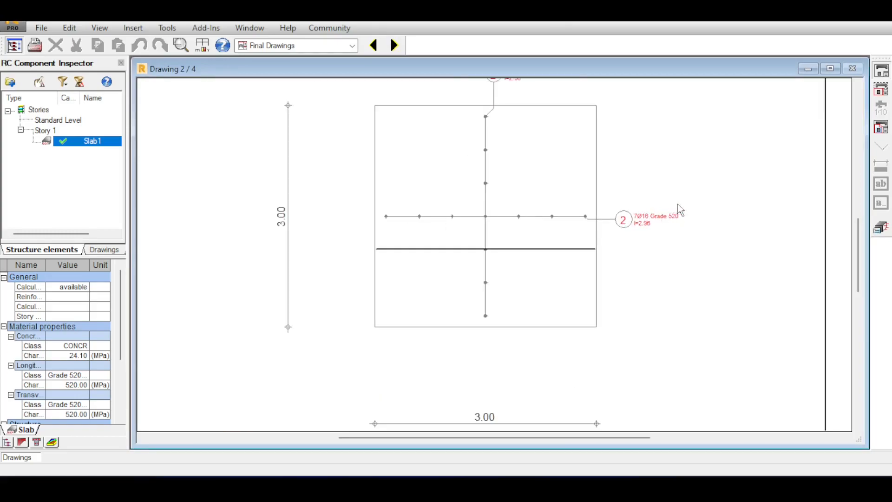
{"action": "scroll", "coordinate": [655, 204], "scroll_direction": "down", "scroll_amount": 1}
Open the top slab reinforcement drawing and examine its bar layout, bar annotations and title block
{"action": "left_click", "coordinate": [394, 46]}
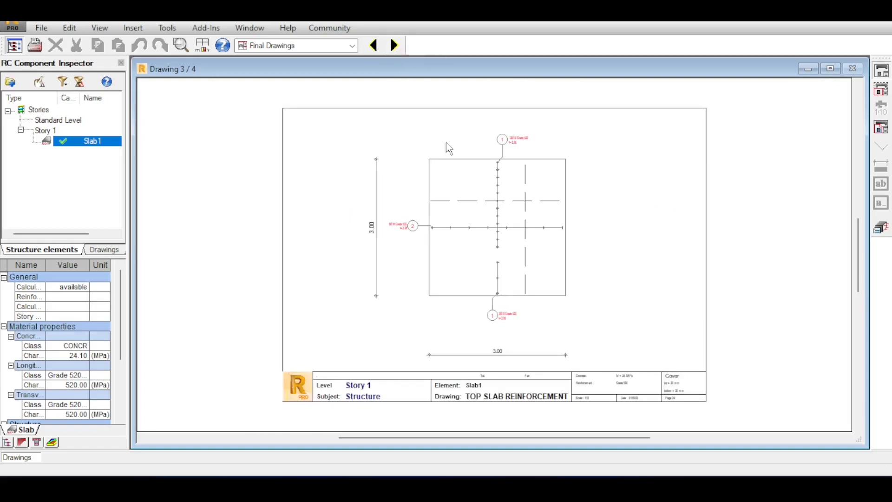
{"action": "scroll", "coordinate": [520, 306], "scroll_direction": "up", "scroll_amount": 2}
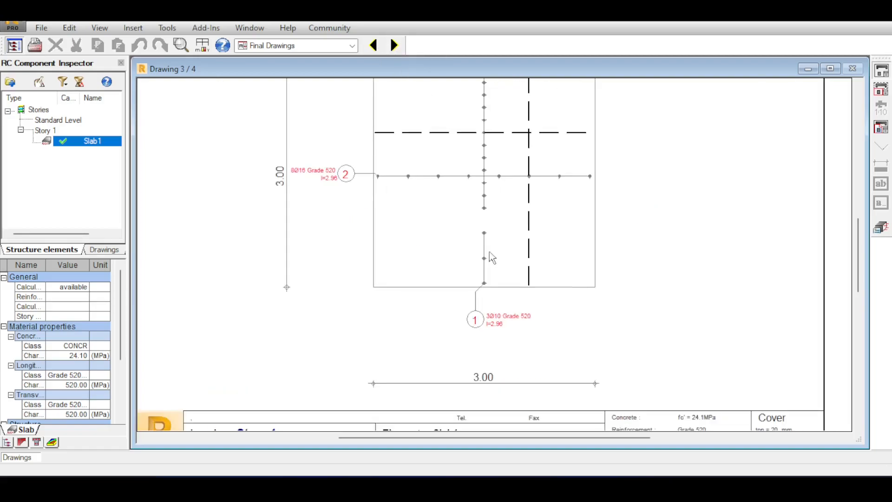
{"action": "scroll", "coordinate": [493, 258], "scroll_direction": "up", "scroll_amount": 2}
{"action": "scroll", "coordinate": [493, 318], "scroll_direction": "down", "scroll_amount": 1}
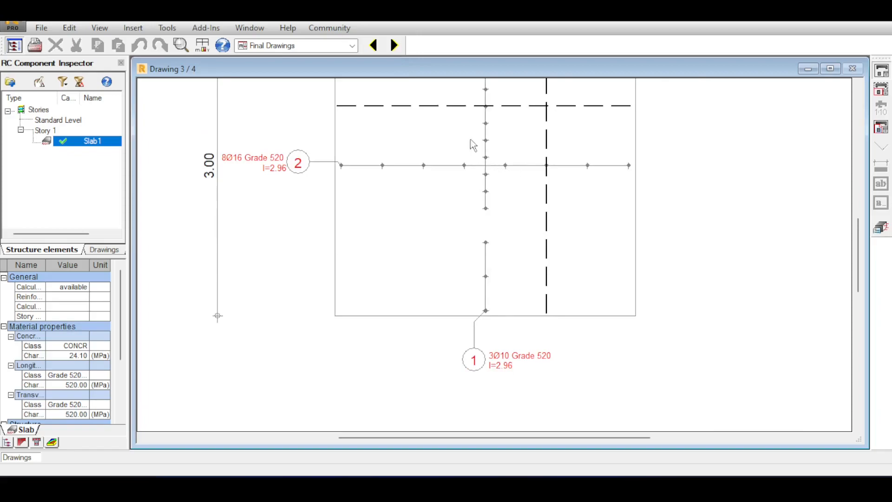
{"action": "scroll", "coordinate": [515, 134], "scroll_direction": "down", "scroll_amount": 1}
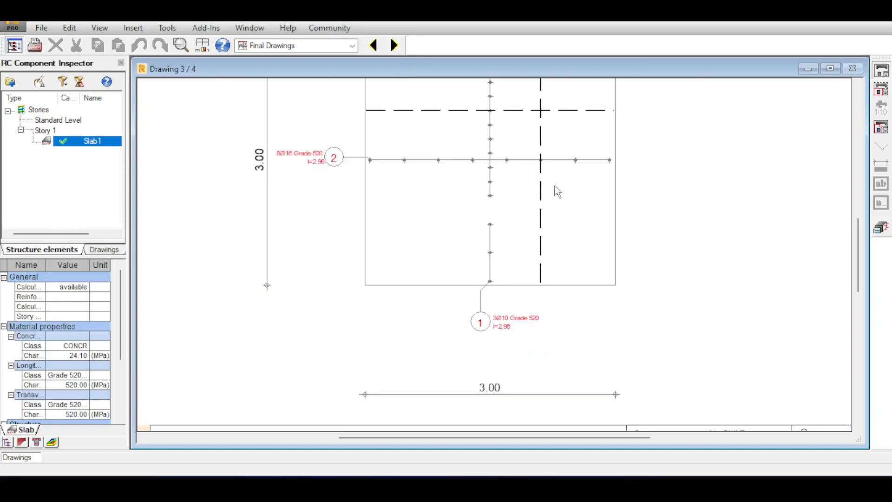
{"action": "scroll", "coordinate": [650, 167], "scroll_direction": "down", "scroll_amount": 1}
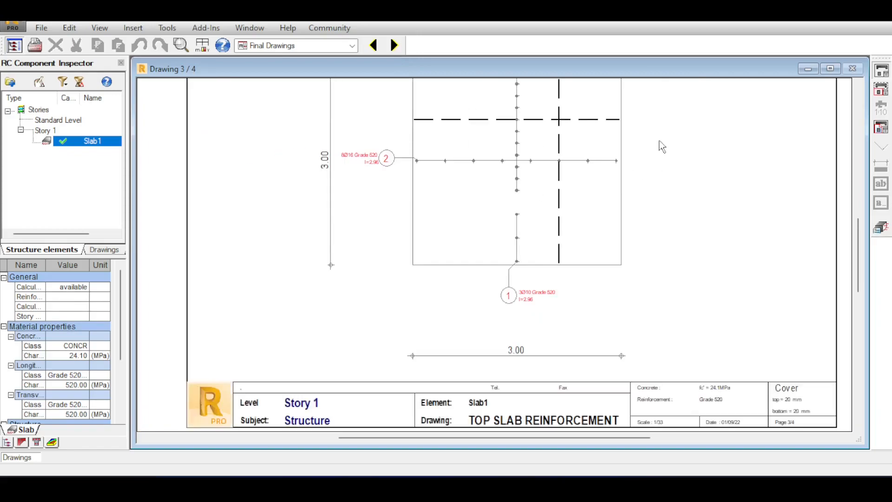
{"action": "scroll", "coordinate": [522, 303], "scroll_direction": "up", "scroll_amount": 3}
{"action": "scroll", "coordinate": [524, 306], "scroll_direction": "down", "scroll_amount": 1}
{"action": "scroll", "coordinate": [516, 297], "scroll_direction": "down", "scroll_amount": 1}
{"action": "scroll", "coordinate": [492, 246], "scroll_direction": "down", "scroll_amount": 1}
{"action": "scroll", "coordinate": [459, 181], "scroll_direction": "down", "scroll_amount": 1}
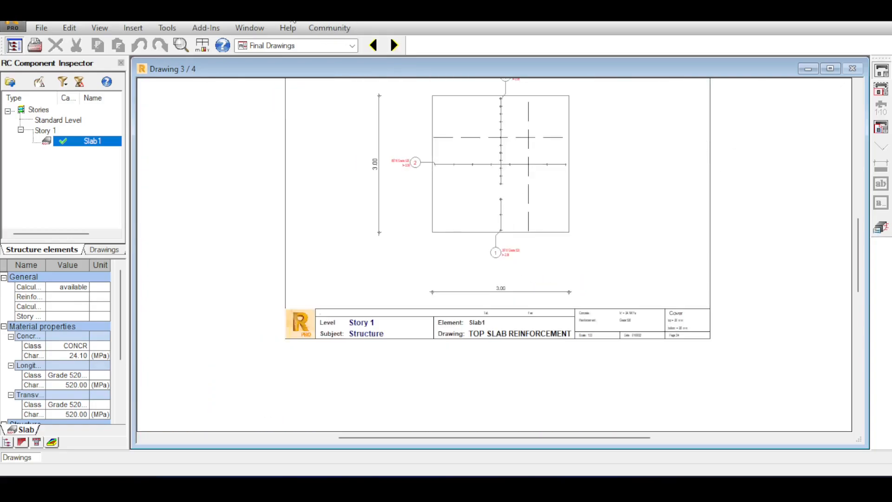
Check the available layouts without switching, and inspect the bar 1 annotation at the lower edge of the top reinforcement drawing
{"action": "left_click", "coordinate": [352, 45]}
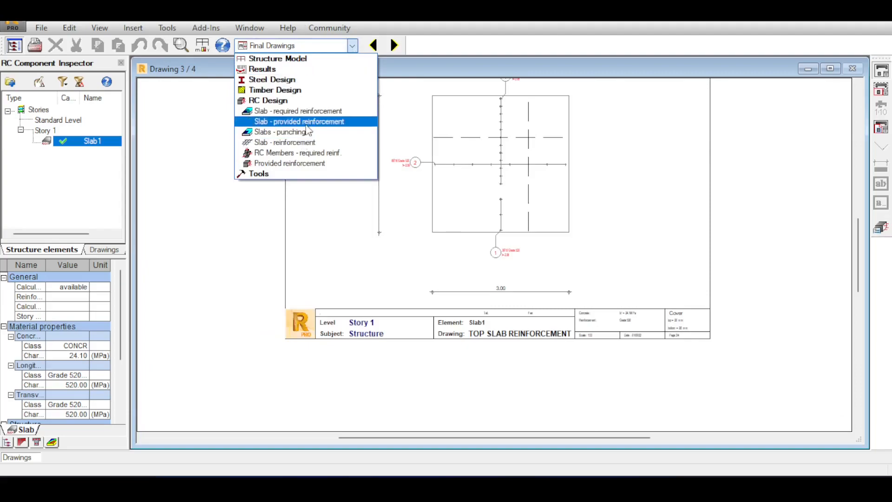
{"action": "left_click", "coordinate": [699, 100]}
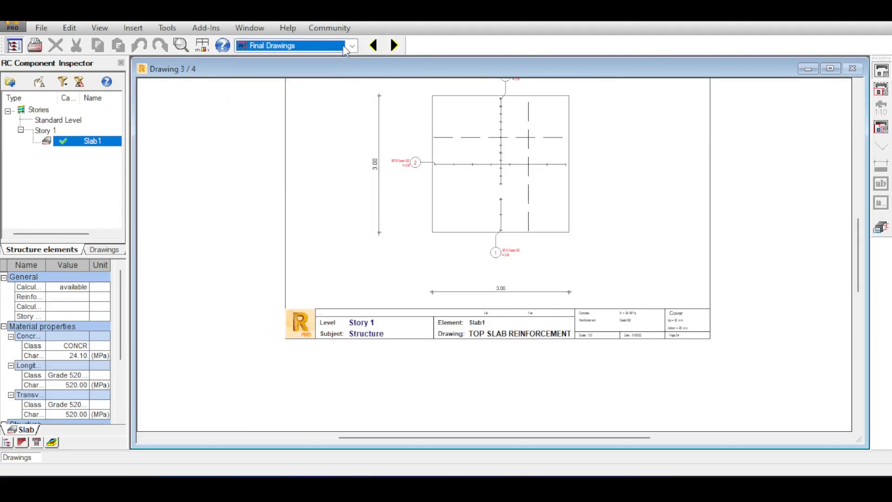
{"action": "scroll", "coordinate": [526, 272], "scroll_direction": "up", "scroll_amount": 3}
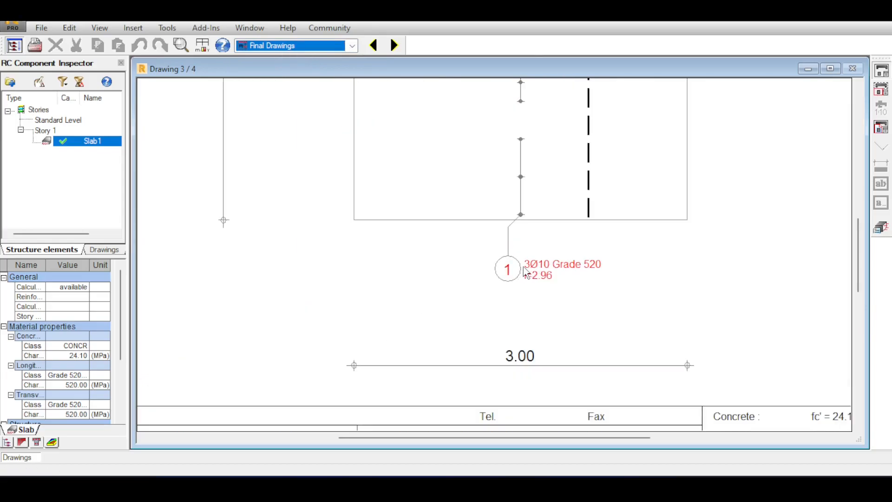
{"action": "scroll", "coordinate": [481, 226], "scroll_direction": "down", "scroll_amount": 2}
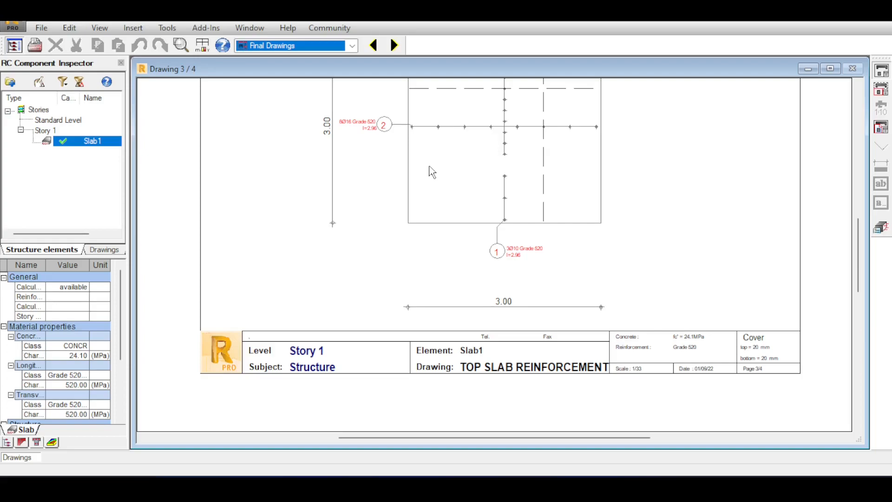
{"action": "scroll", "coordinate": [426, 180], "scroll_direction": "down", "scroll_amount": 1}
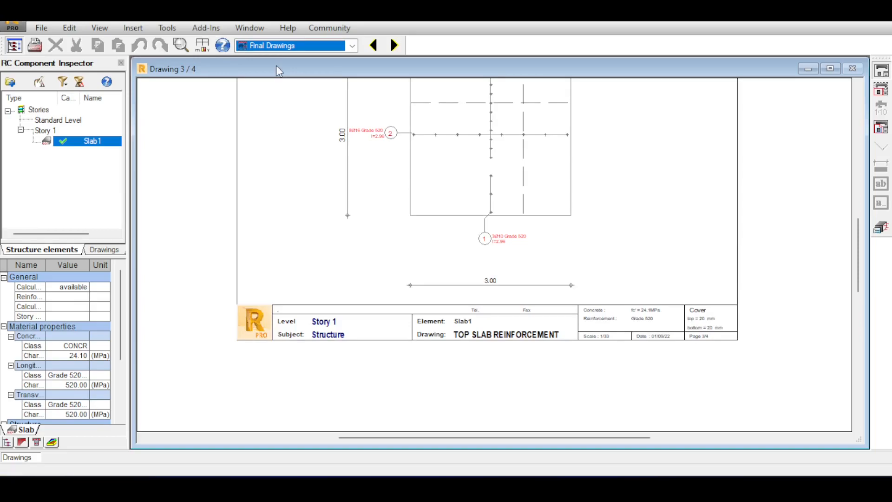
Return to the slab provided reinforcement layout and restrict the allowed reinforcing bars to the 10 mm diameter in the calculation options
{"action": "left_click", "coordinate": [265, 44]}
{"action": "left_click", "coordinate": [267, 164]}
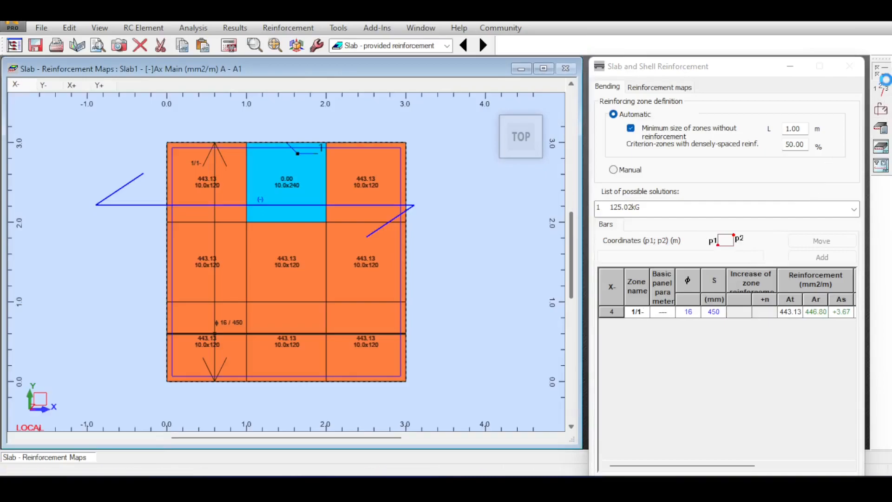
{"action": "left_click", "coordinate": [883, 107]}
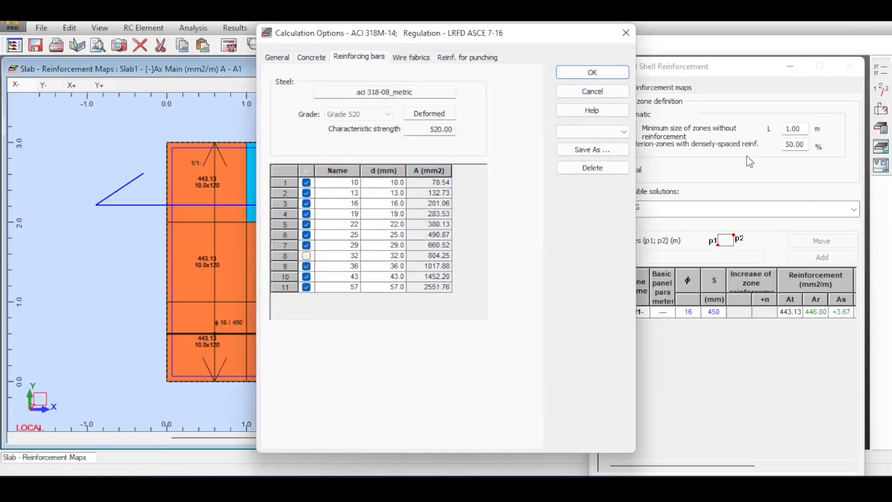
{"action": "left_click", "coordinate": [306, 172]}
{"action": "left_click", "coordinate": [307, 181]}
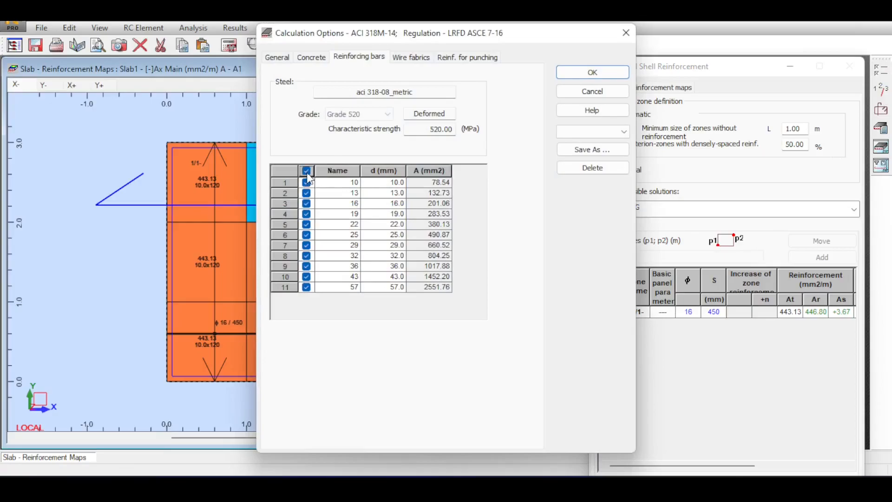
{"action": "double_click", "coordinate": [306, 171]}
{"action": "left_click", "coordinate": [306, 182]}
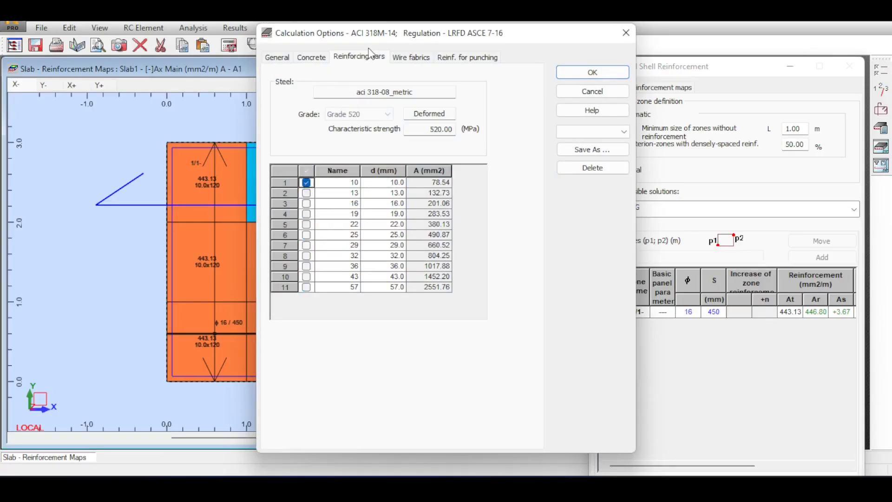
{"action": "left_click", "coordinate": [439, 129]}
{"action": "left_click", "coordinate": [411, 58]}
{"action": "left_click", "coordinate": [377, 58]}
{"action": "left_click", "coordinate": [564, 73]}
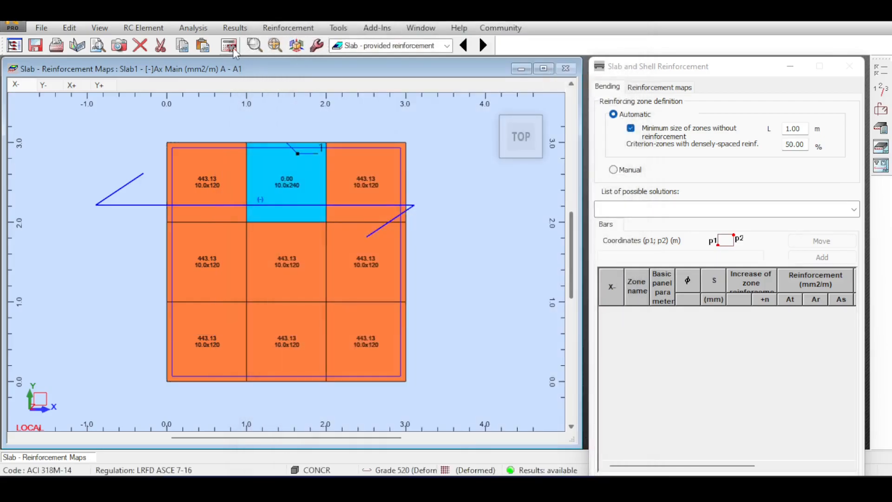
Recalculate the slab's provided reinforcement with the restricted bar set and generate its final drawings
{"action": "left_click", "coordinate": [232, 47]}
{"action": "left_click", "coordinate": [488, 305]}
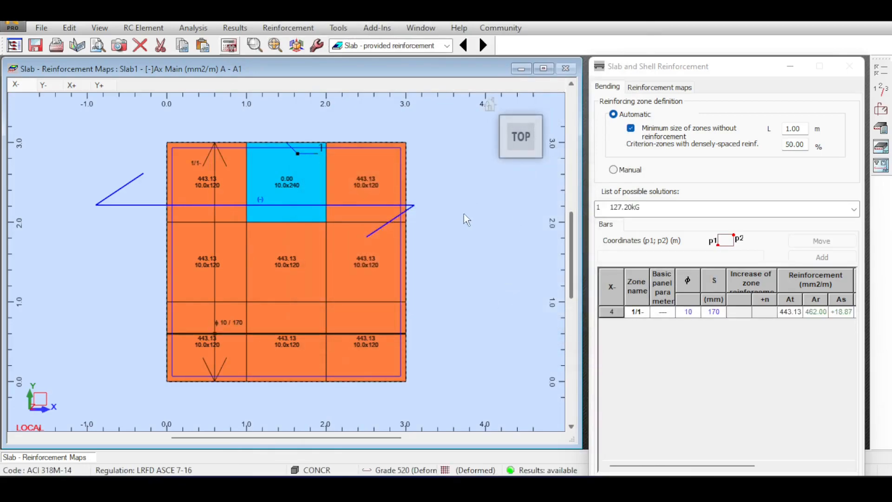
{"action": "left_click", "coordinate": [882, 147]}
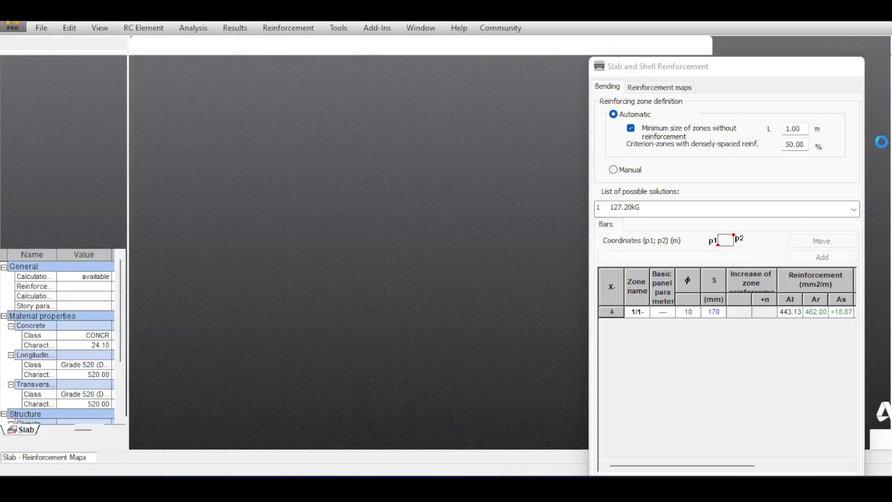
Examine the bar layout and annotations on the regenerated top slab reinforcement drawing, then return to the reinforcement maps
{"action": "scroll", "coordinate": [502, 234], "scroll_direction": "up", "scroll_amount": 3}
{"action": "scroll", "coordinate": [501, 234], "scroll_direction": "down", "scroll_amount": 5}
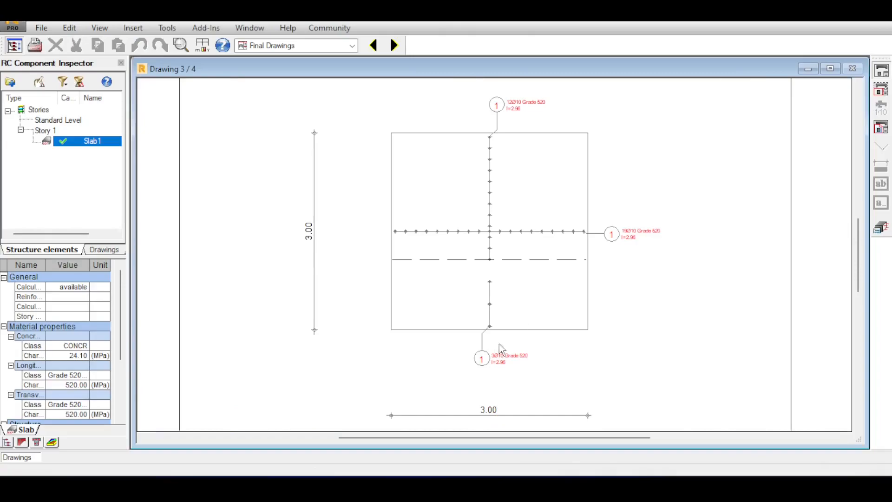
{"action": "scroll", "coordinate": [534, 379], "scroll_direction": "up", "scroll_amount": 2}
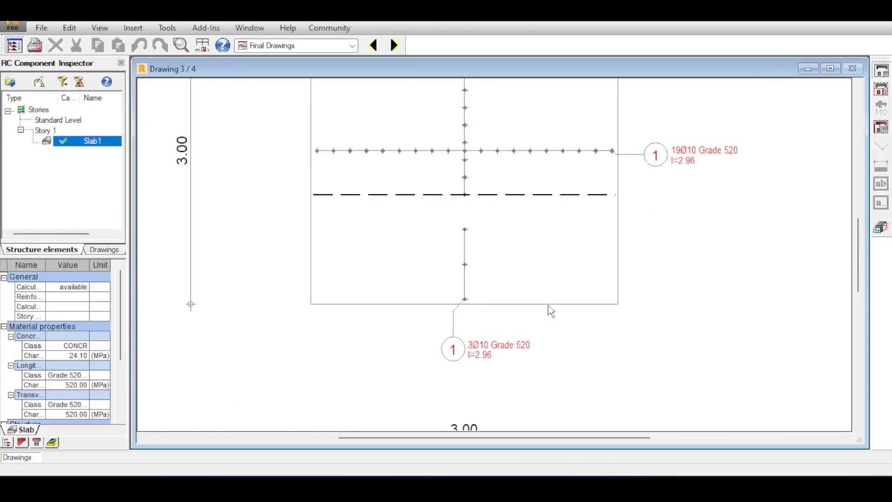
{"action": "scroll", "coordinate": [549, 308], "scroll_direction": "down", "scroll_amount": 2}
{"action": "scroll", "coordinate": [550, 310], "scroll_direction": "down", "scroll_amount": 2}
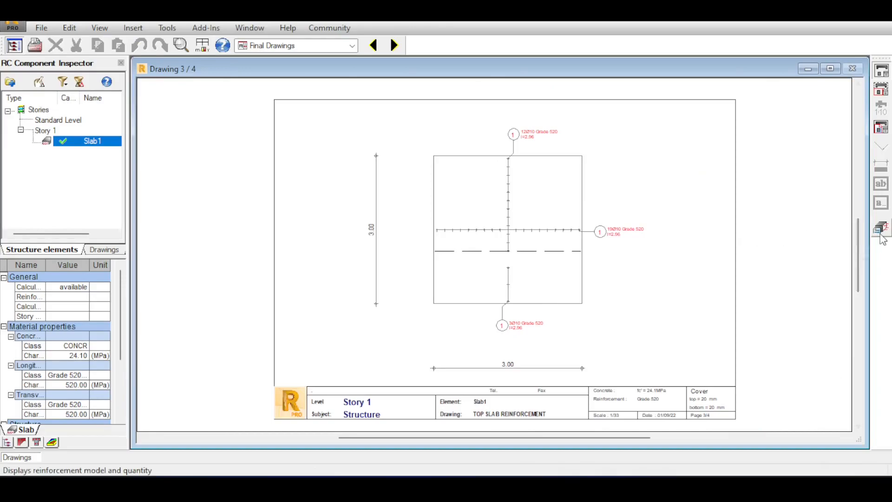
{"action": "left_click", "coordinate": [883, 229]}
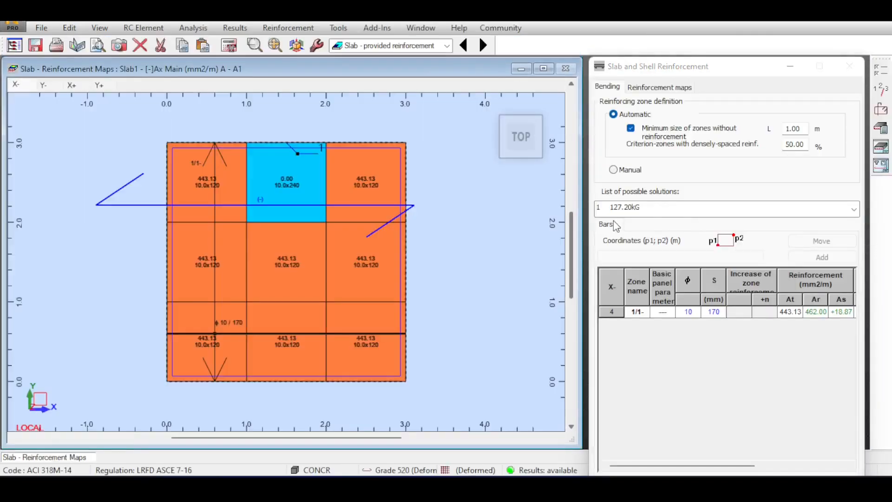
Check the general slab drawing parameters without changing them, reopen the final drawings and return to the slab reinforcement maps
{"action": "left_click", "coordinate": [879, 166]}
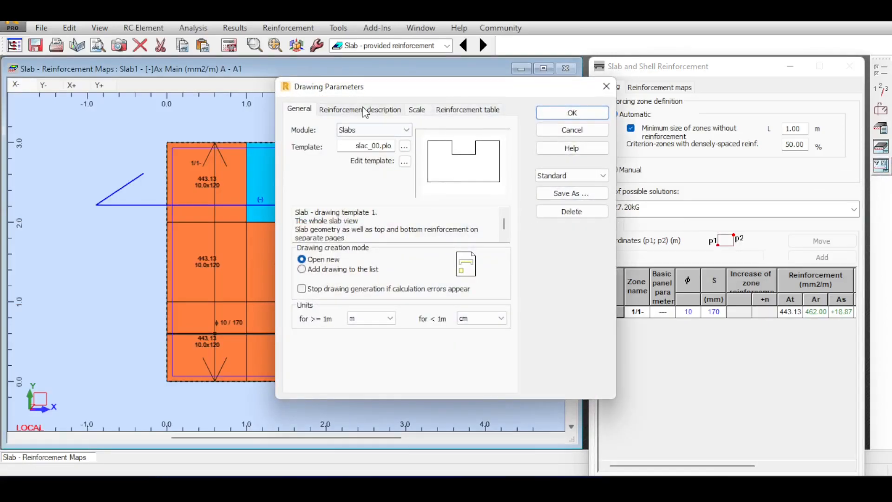
{"action": "left_click", "coordinate": [606, 87]}
{"action": "left_click", "coordinate": [881, 147]}
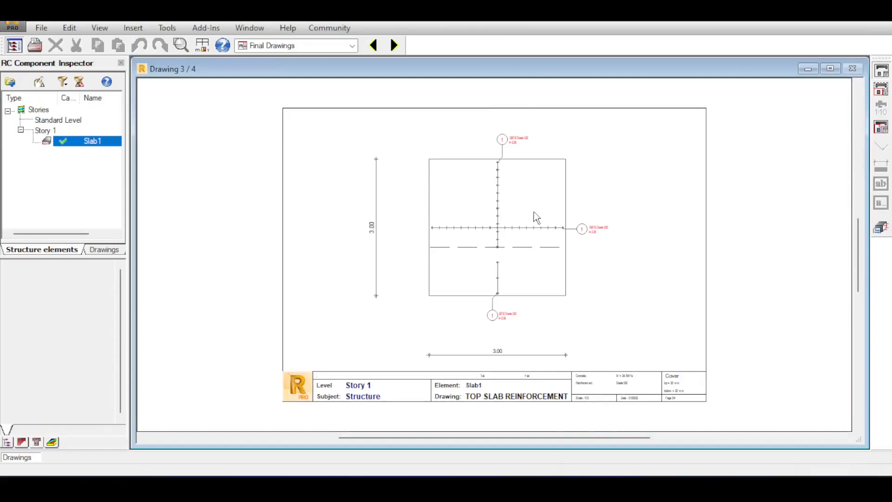
{"action": "left_click", "coordinate": [394, 45]}
{"action": "left_click", "coordinate": [374, 45]}
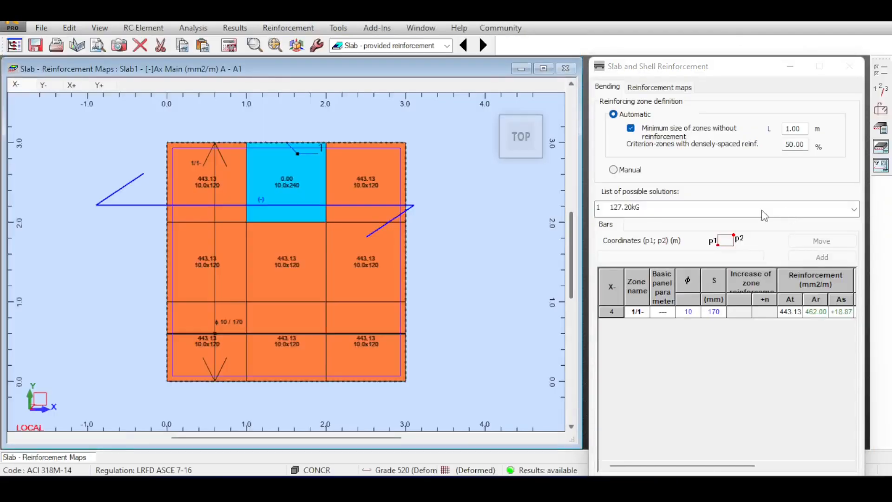
Reopen Slab1 from the RC component list and generate its calculation note with all sections and a detailed material quantity survey
{"action": "left_click", "coordinate": [429, 47]}
{"action": "left_click", "coordinate": [385, 160]}
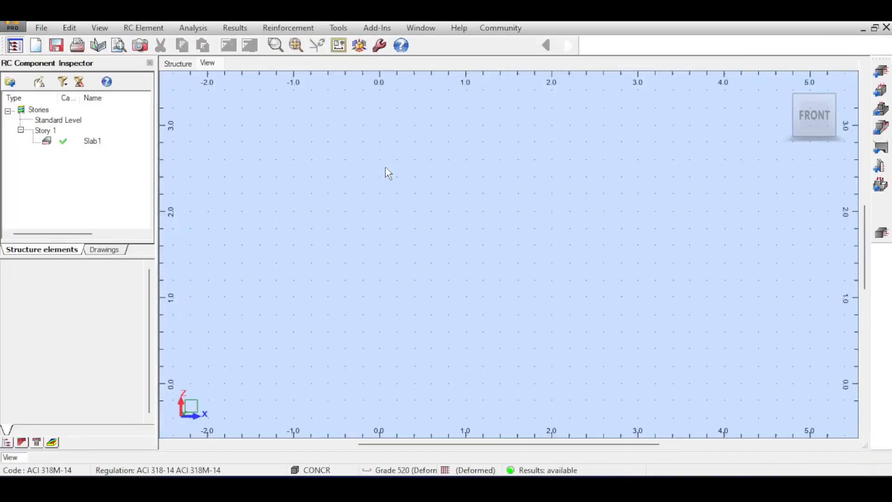
{"action": "double_click", "coordinate": [52, 140]}
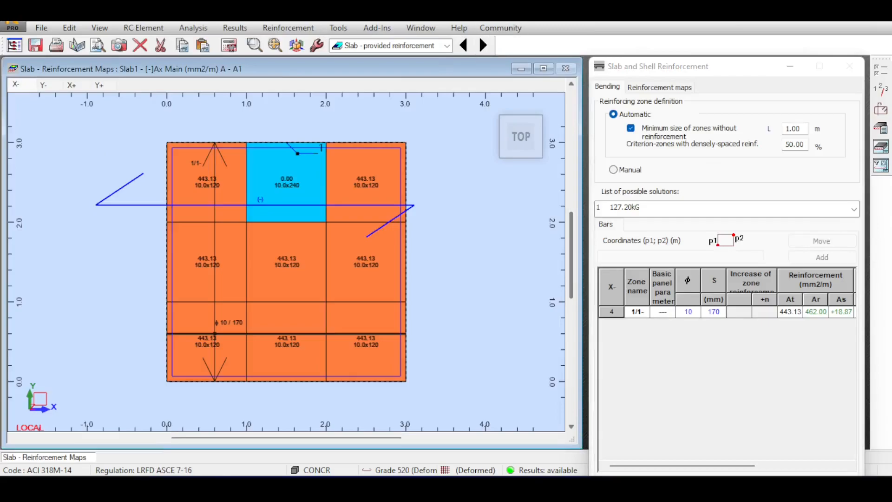
{"action": "left_click", "coordinate": [879, 129]}
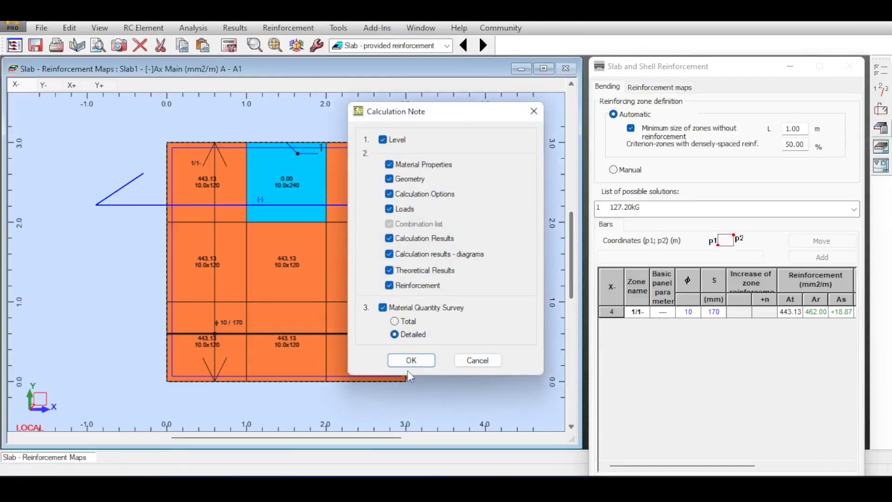
{"action": "left_click", "coordinate": [417, 361]}
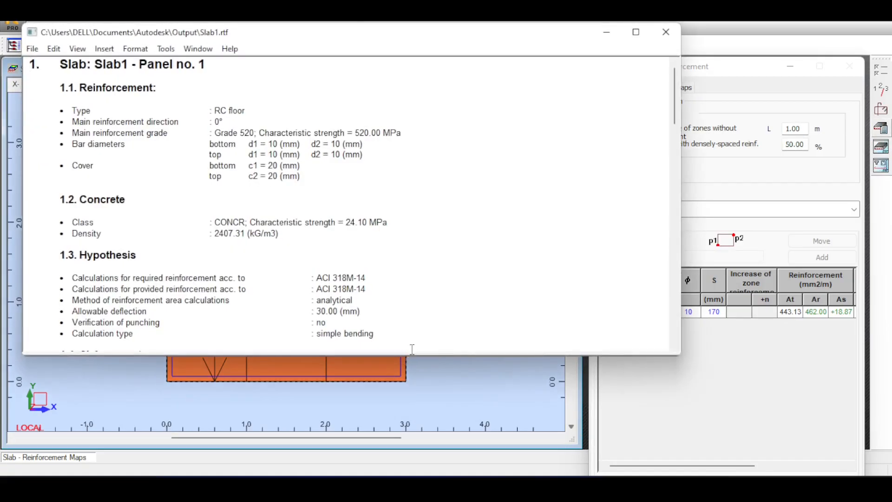
Read the material survey at the end of the calculation note, focusing on the steel density and its unit
{"action": "scroll", "coordinate": [372, 278], "scroll_direction": "down", "scroll_amount": 20}
{"action": "scroll", "coordinate": [373, 277], "scroll_direction": "down", "scroll_amount": 20}
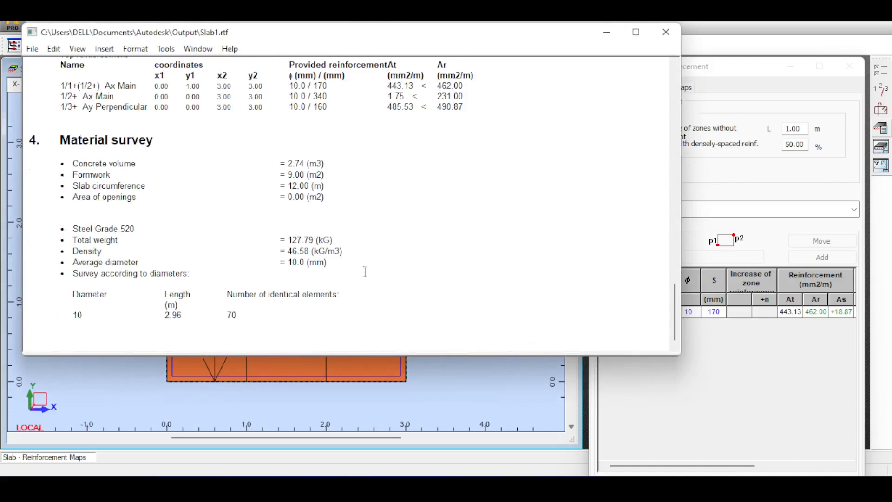
{"action": "triple_click", "coordinate": [304, 251]}
{"action": "left_click", "coordinate": [376, 250]}
{"action": "left_click_drag", "start_coordinate": [360, 248], "coordinate": [67, 252]}
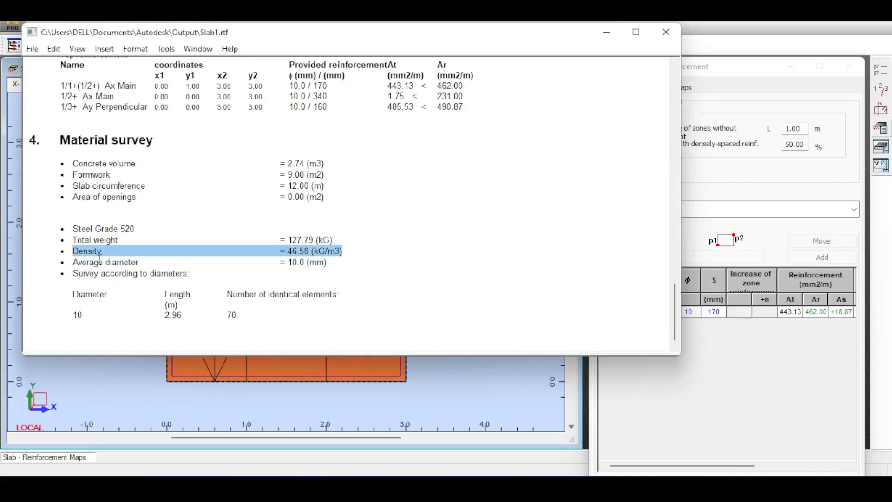
{"action": "left_click", "coordinate": [328, 264]}
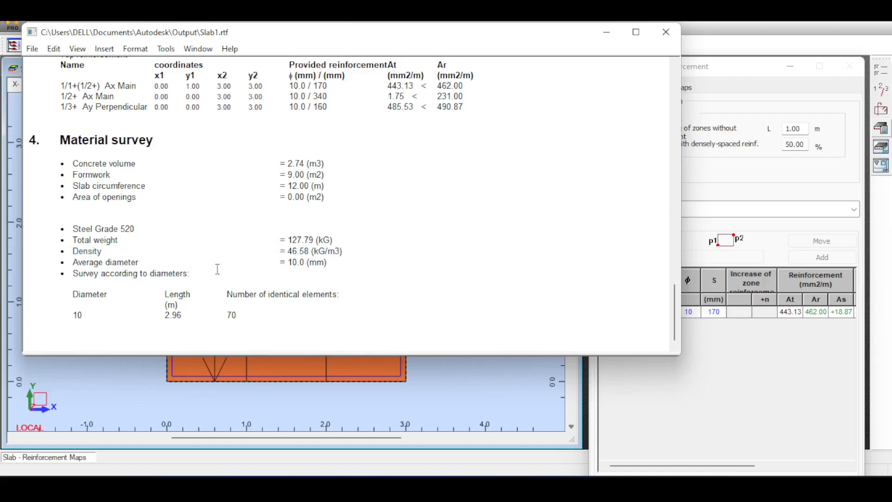
{"action": "double_click", "coordinate": [321, 253]}
{"action": "double_click", "coordinate": [332, 251]}
Review the bottom and top reinforcement zones and the material survey in the calculation note, then close the note
{"action": "scroll", "coordinate": [295, 246], "scroll_direction": "up", "scroll_amount": 1}
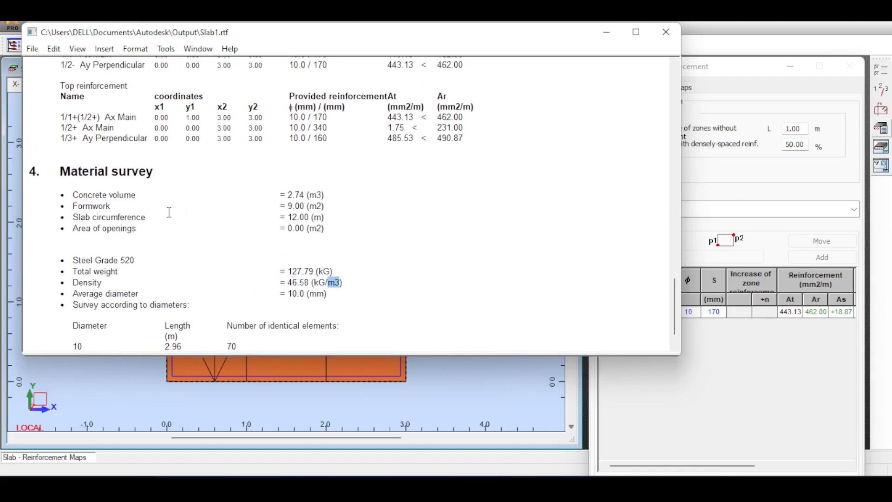
{"action": "scroll", "coordinate": [176, 212], "scroll_direction": "up", "scroll_amount": 3}
{"action": "scroll", "coordinate": [107, 183], "scroll_direction": "up", "scroll_amount": 1}
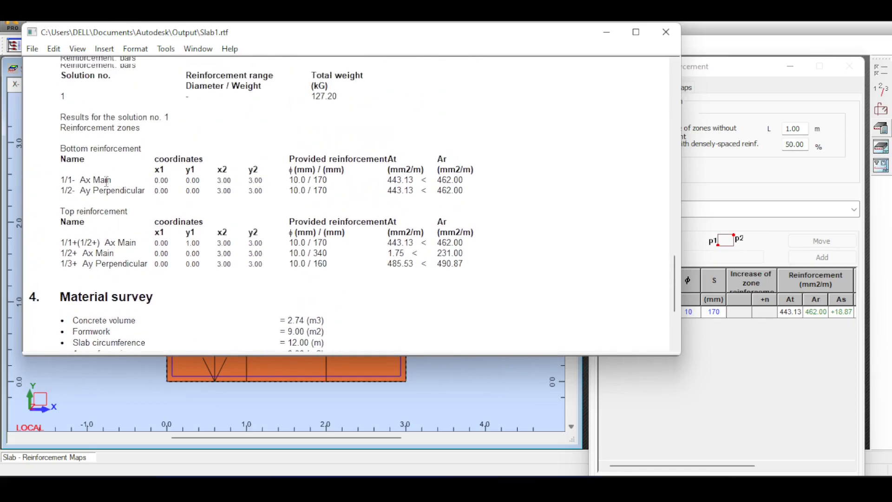
{"action": "scroll", "coordinate": [80, 153], "scroll_direction": "down", "scroll_amount": 2}
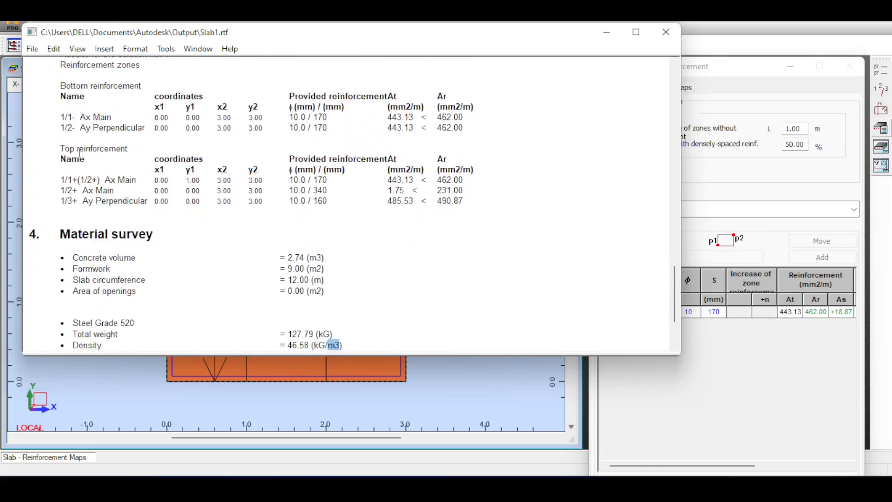
{"action": "scroll", "coordinate": [84, 158], "scroll_direction": "down", "scroll_amount": 2}
{"action": "left_click_drag", "start_coordinate": [344, 131], "coordinate": [195, 89]}
{"action": "left_click", "coordinate": [159, 161]}
{"action": "scroll", "coordinate": [138, 187], "scroll_direction": "down", "scroll_amount": 1}
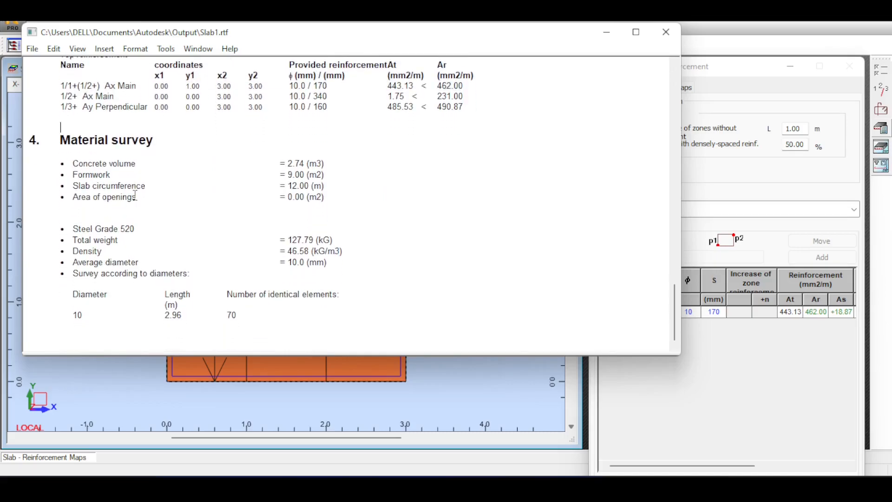
{"action": "left_click", "coordinate": [666, 32]}
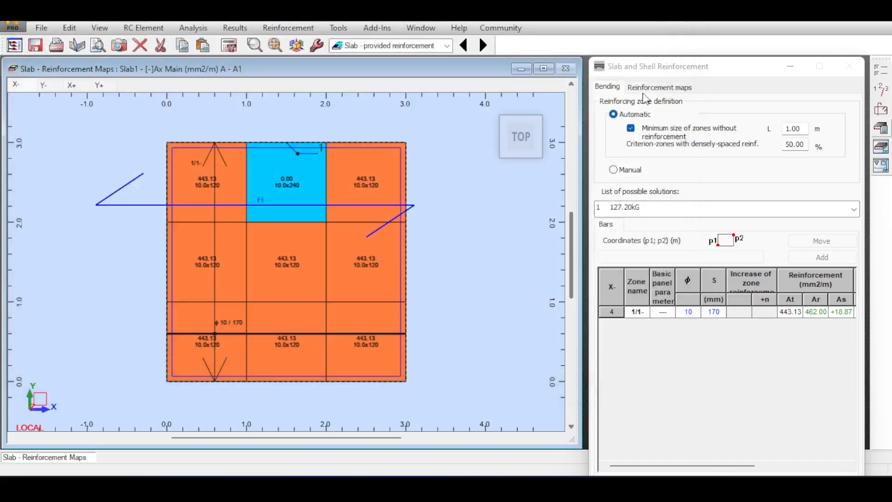
Select the wall's base support nodes in the structure model and transfer them to provided reinforcement design, grouped by story and geometry, with case DL1
{"action": "left_click", "coordinate": [394, 46]}
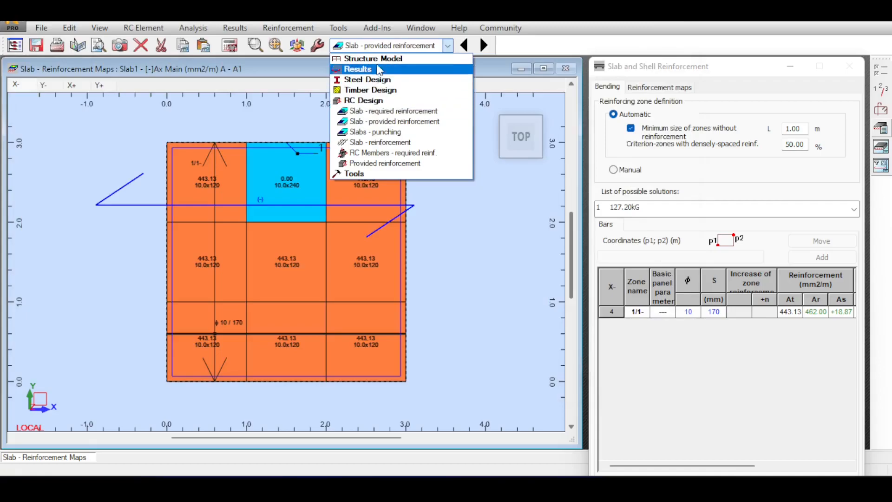
{"action": "left_click", "coordinate": [372, 58]}
{"action": "left_click", "coordinate": [369, 69]}
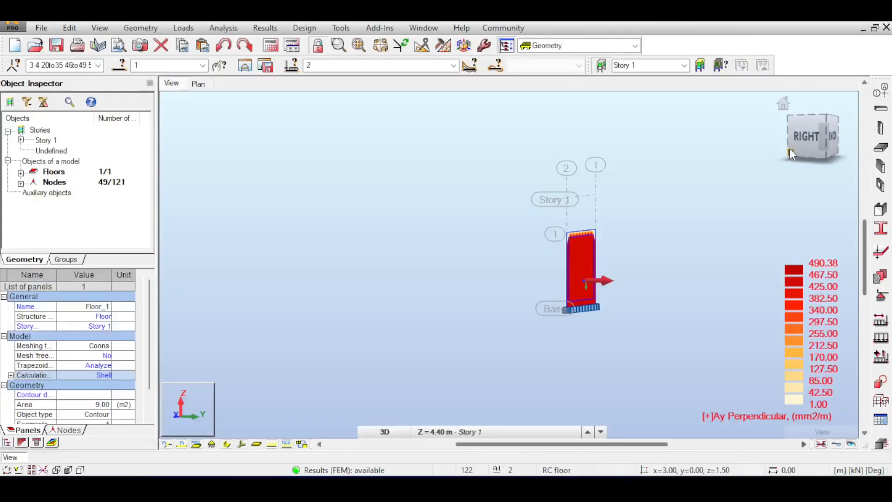
{"action": "left_click", "coordinate": [791, 153]}
{"action": "left_click_drag", "start_coordinate": [505, 202], "coordinate": [613, 264]}
{"action": "left_click", "coordinate": [773, 144]}
{"action": "left_click", "coordinate": [809, 140]}
{"action": "left_click_drag", "start_coordinate": [541, 222], "coordinate": [578, 241]}
{"action": "left_click", "coordinate": [310, 28]}
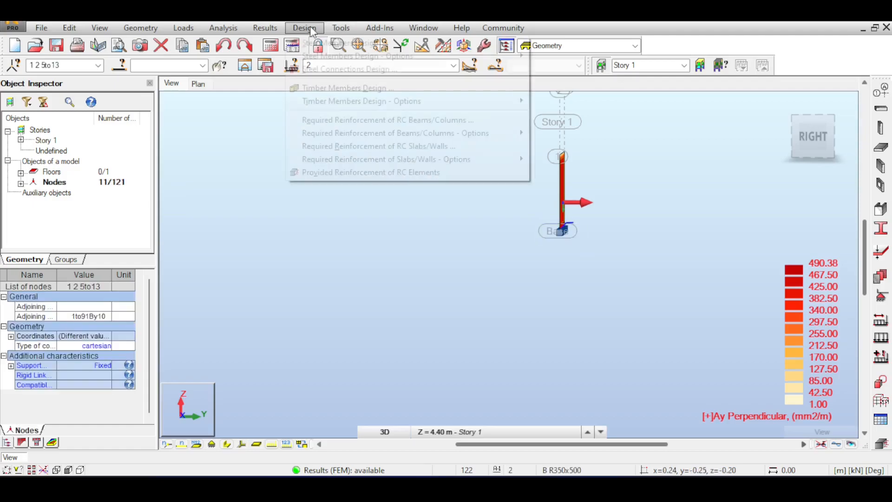
{"action": "left_click", "coordinate": [355, 172]}
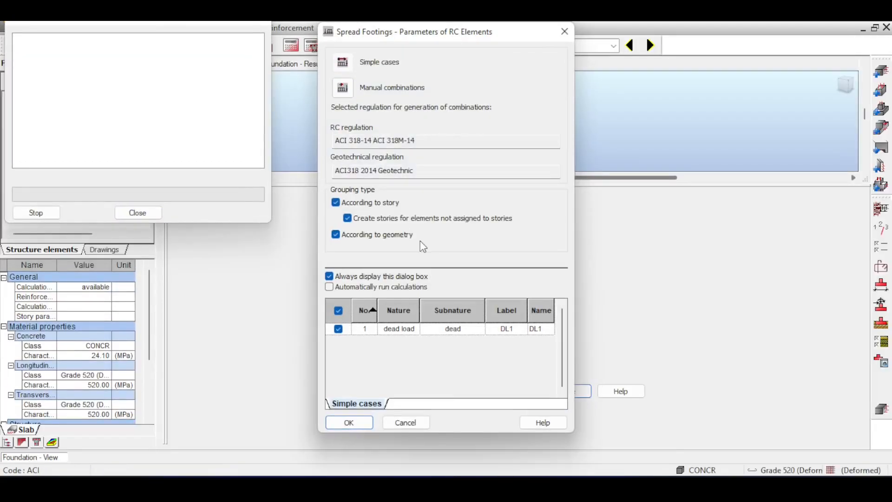
{"action": "left_click", "coordinate": [346, 422]}
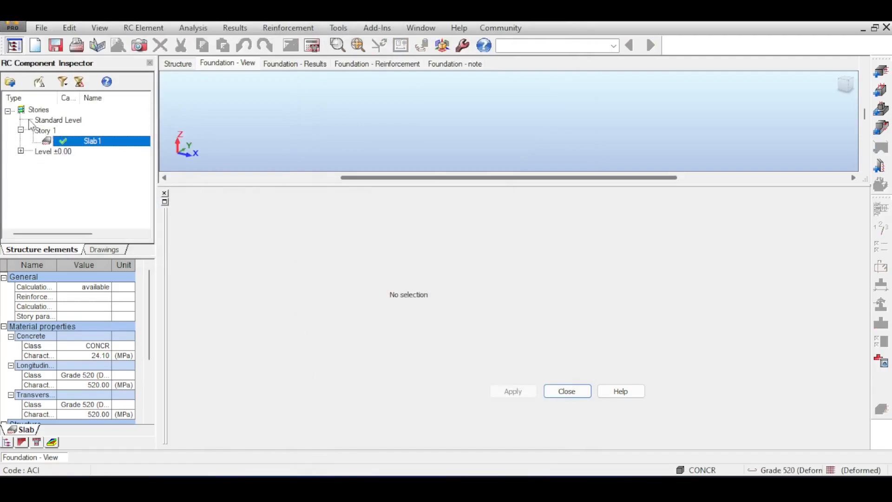
Open the foundation under Level ±0.00 and examine its 3D geometry and basic dimensions
{"action": "left_click", "coordinate": [21, 151]}
{"action": "left_click", "coordinate": [85, 162]}
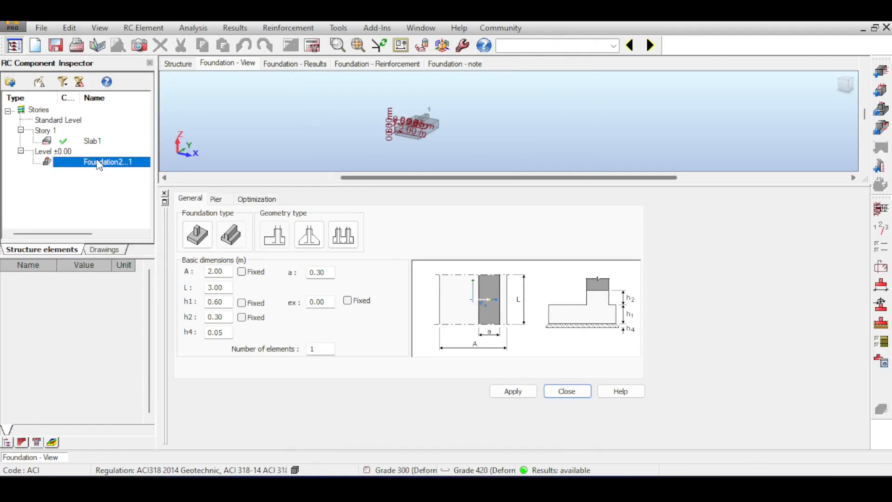
{"action": "scroll", "coordinate": [418, 121], "scroll_direction": "up", "scroll_amount": 5}
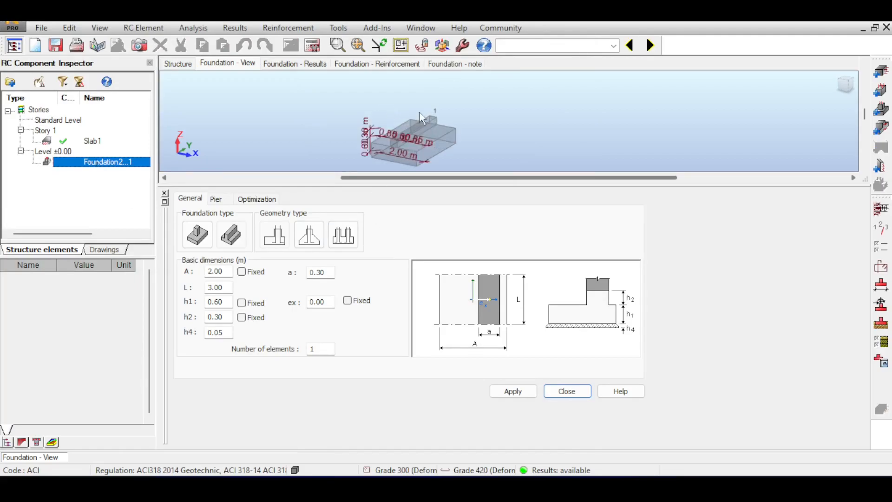
{"action": "scroll", "coordinate": [419, 123], "scroll_direction": "down", "scroll_amount": 3}
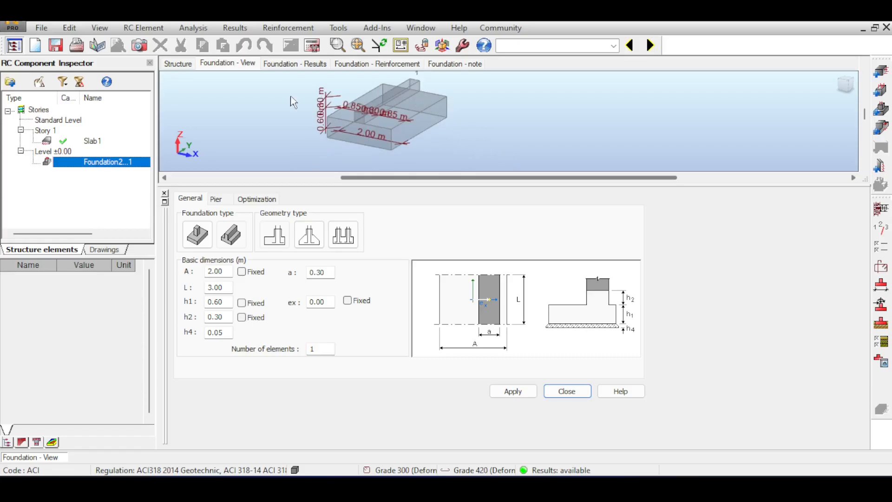
{"action": "scroll", "coordinate": [424, 111], "scroll_direction": "up", "scroll_amount": 4}
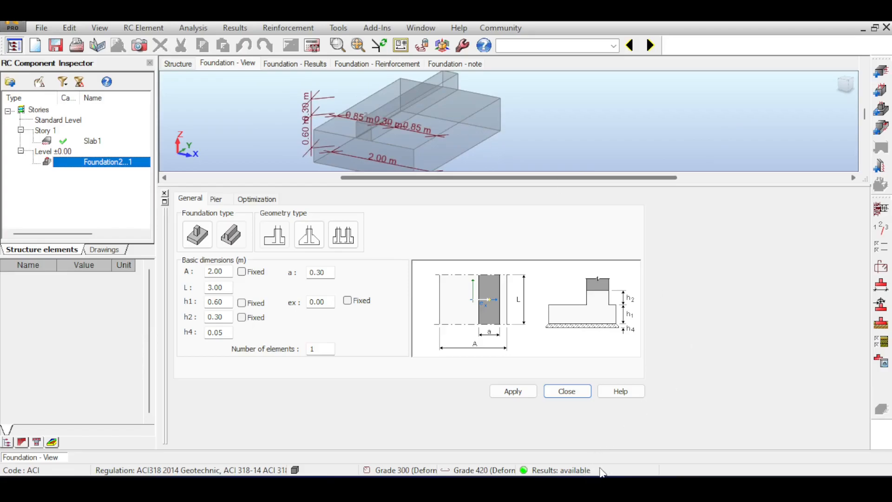
Compare the foundation with the retaining wall sketch in Paint, marking the wall's toe with a rectangle and undoing each marking
{"action": "mouse_move", "coordinate": [560, 489]}
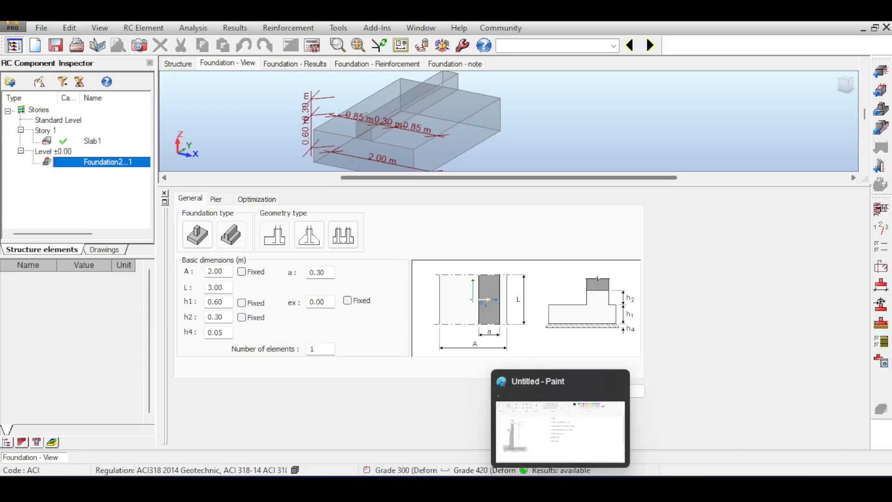
{"action": "left_click", "coordinate": [560, 488]}
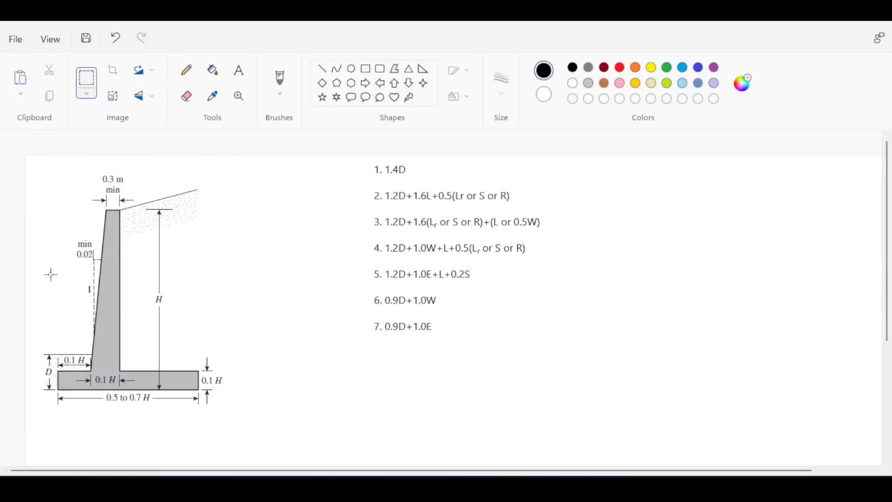
{"action": "key", "text": "ctrl+z"}
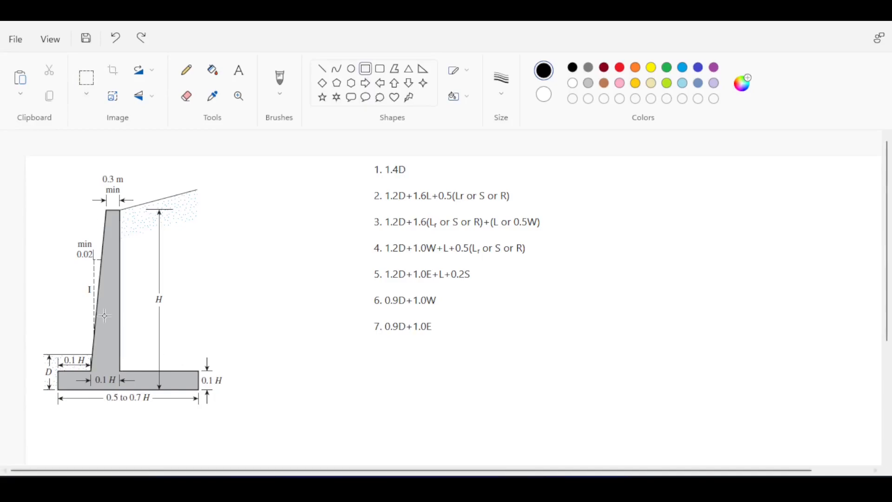
{"action": "left_click_drag", "start_coordinate": [35, 342], "coordinate": [116, 409]}
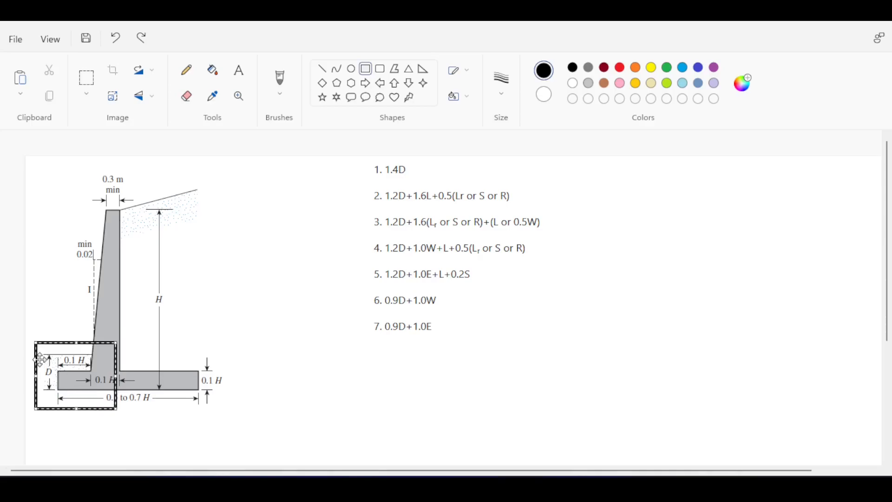
{"action": "key", "text": "ctrl+z"}
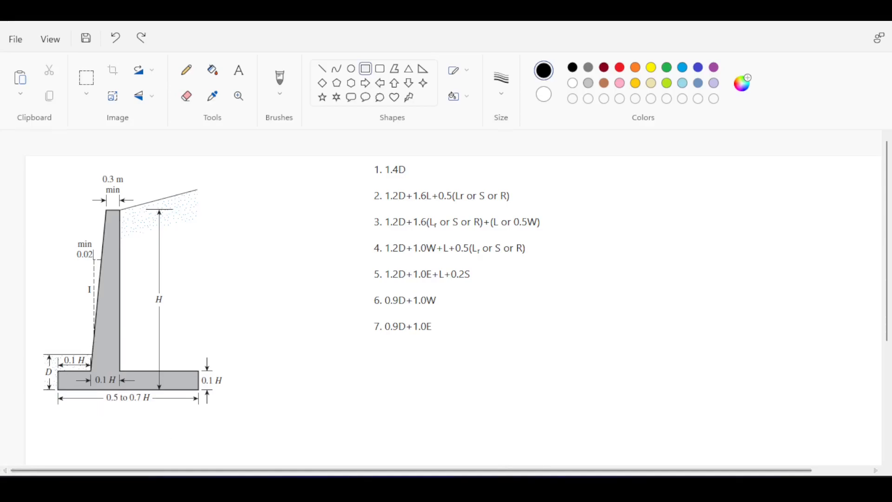
{"action": "left_click", "coordinate": [532, 485]}
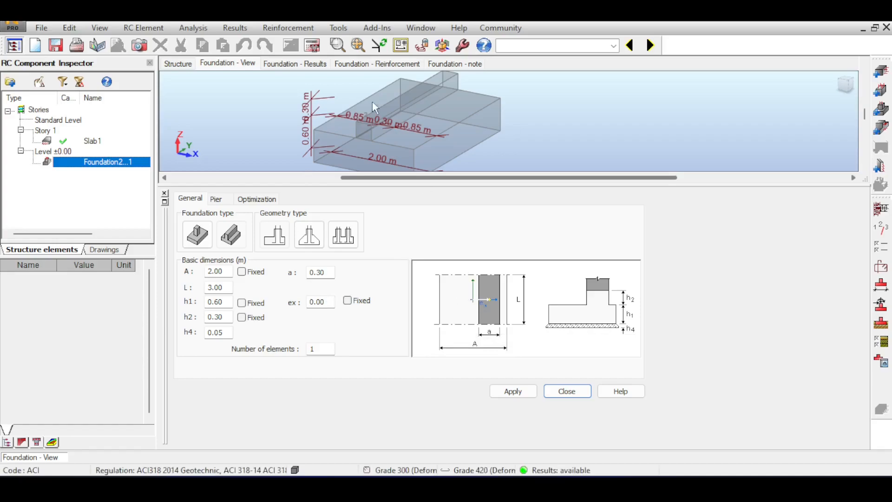
{"action": "scroll", "coordinate": [372, 101], "scroll_direction": "up", "scroll_amount": 1}
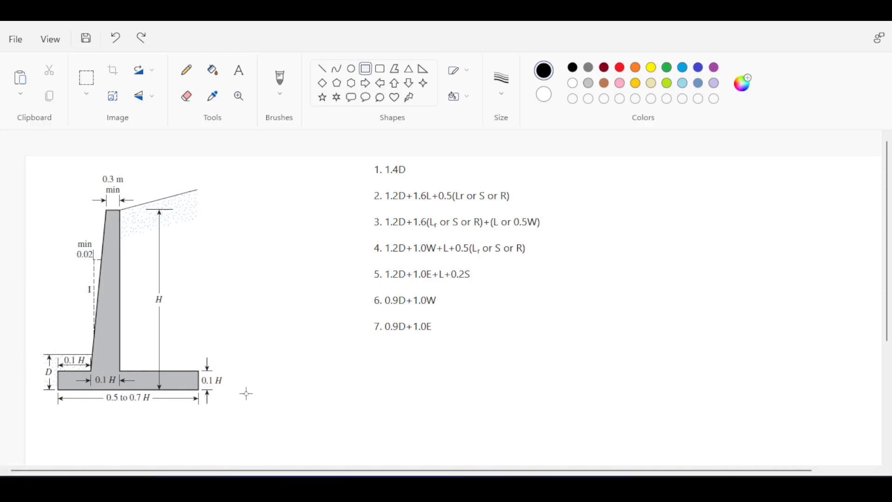
{"action": "left_click_drag", "start_coordinate": [45, 337], "coordinate": [122, 406]}
{"action": "left_click", "coordinate": [38, 394]}
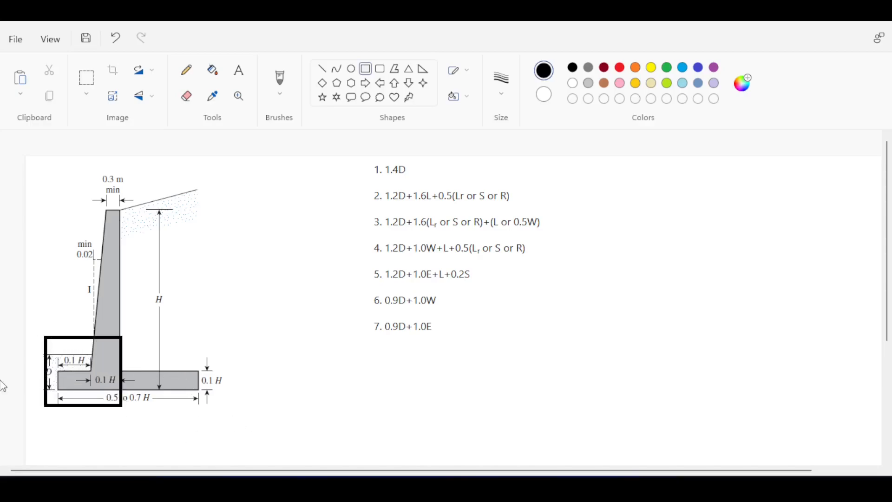
{"action": "key", "text": "ctrl+z"}
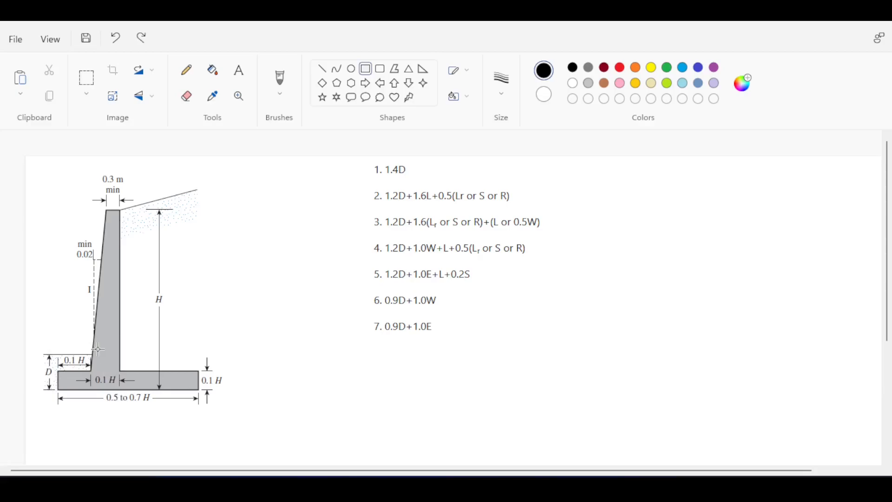
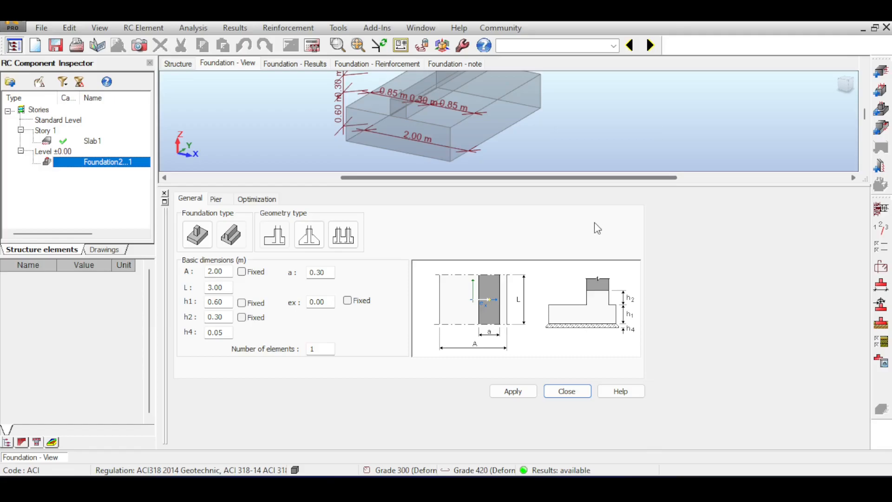
Review the foundation's soil parameters, including its backfill heights and well graded gravels layer, and close them
{"action": "middle_click_drag", "start_coordinate": [647, 110], "coordinate": [614, 108]}
{"action": "scroll", "coordinate": [603, 106], "scroll_direction": "down", "scroll_amount": 1}
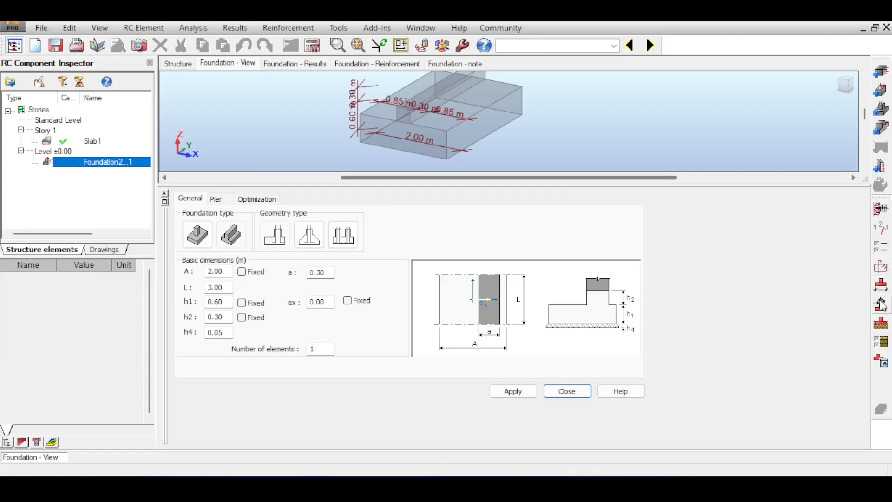
{"action": "left_click", "coordinate": [880, 322]}
{"action": "left_click_drag", "start_coordinate": [553, 69], "coordinate": [461, 60]}
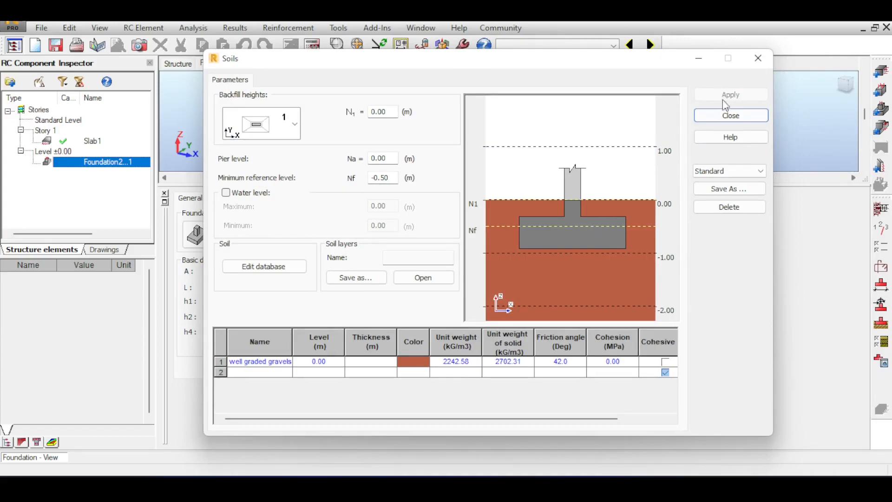
{"action": "left_click", "coordinate": [730, 116]}
Check the foundation load definitions, examining the N, Fx and My values of dead load case DL1, and close them
{"action": "left_click", "coordinate": [882, 305]}
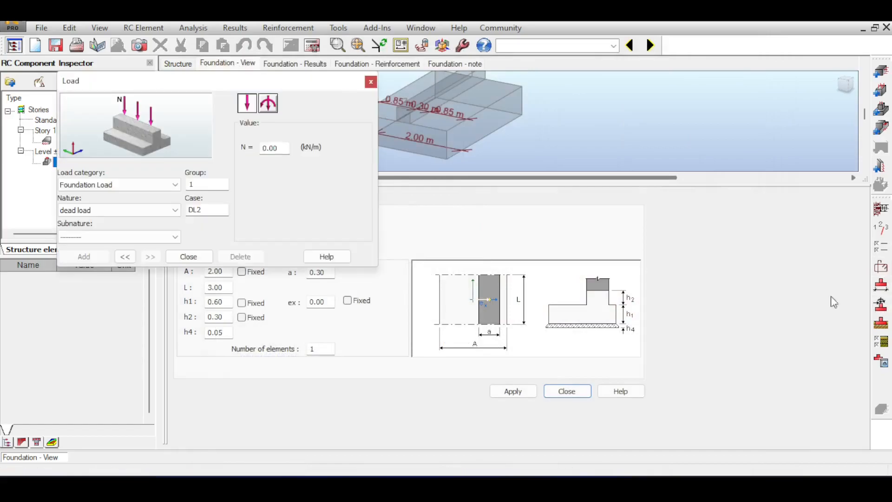
{"action": "left_click", "coordinate": [167, 210]}
{"action": "left_click", "coordinate": [163, 219]}
{"action": "left_click", "coordinate": [168, 184]}
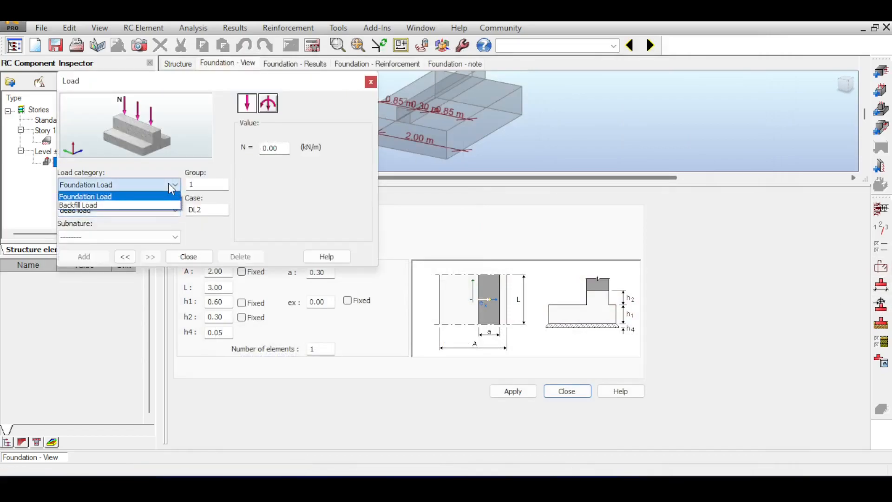
{"action": "left_click", "coordinate": [169, 184]}
{"action": "left_click", "coordinate": [131, 258]}
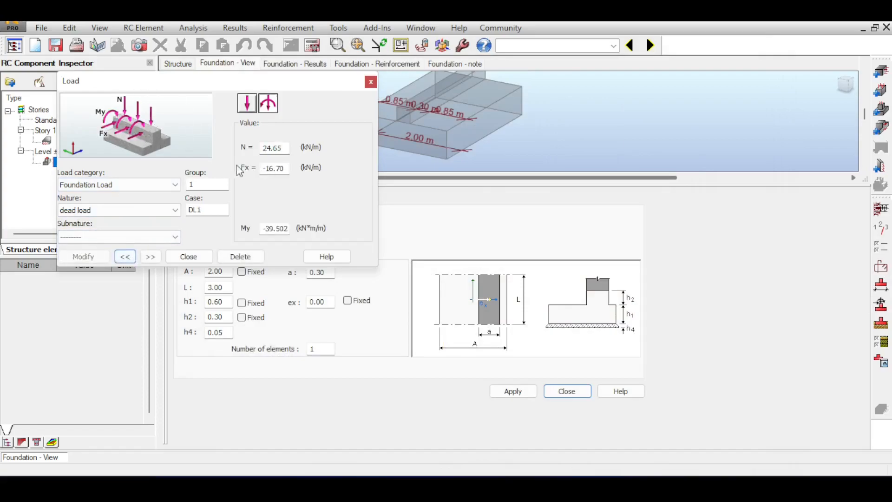
{"action": "left_click", "coordinate": [271, 147]}
{"action": "left_click", "coordinate": [274, 168]}
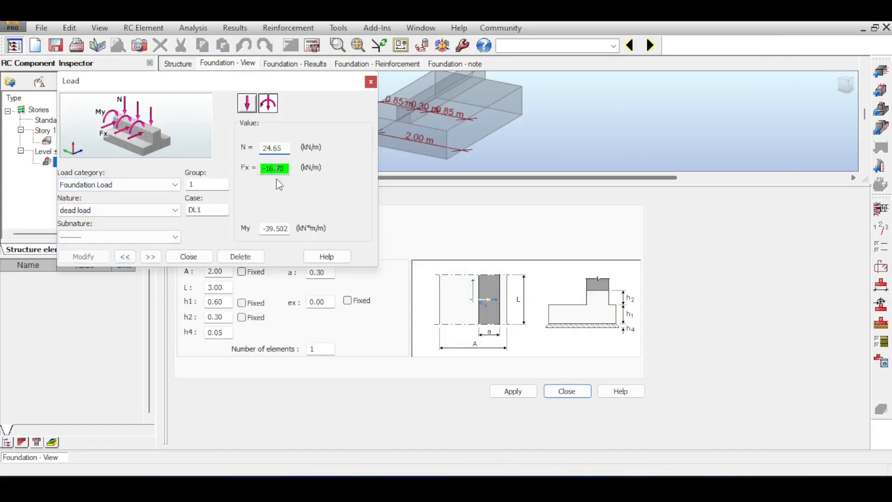
{"action": "left_click", "coordinate": [277, 228]}
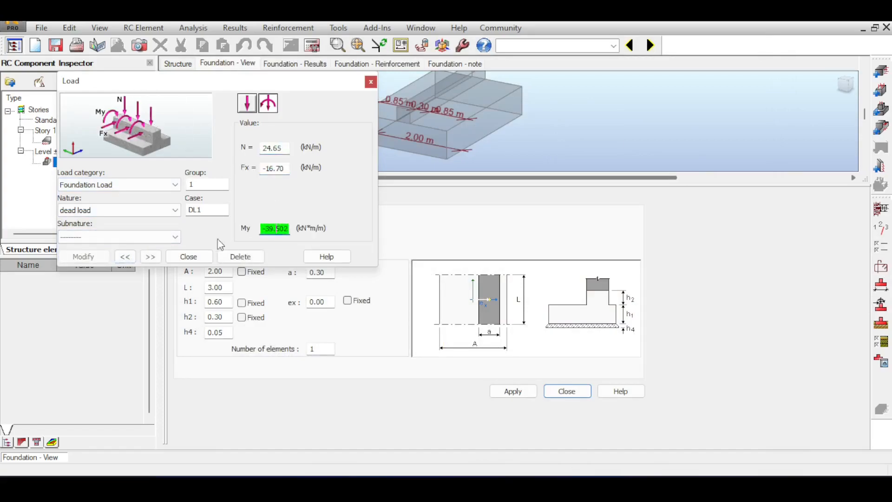
{"action": "left_click", "coordinate": [151, 257]}
{"action": "left_click", "coordinate": [371, 82]}
In the foundation's soil parameters, choose the backfill layout with level 2 on the negative X side and set the minimum reference level Nf to -1.00 m
{"action": "left_click", "coordinate": [880, 320]}
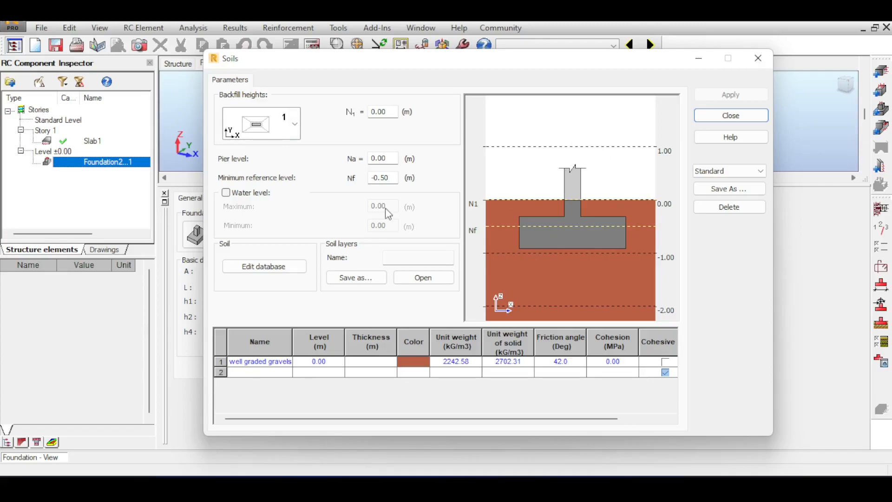
{"action": "left_click", "coordinate": [295, 124]}
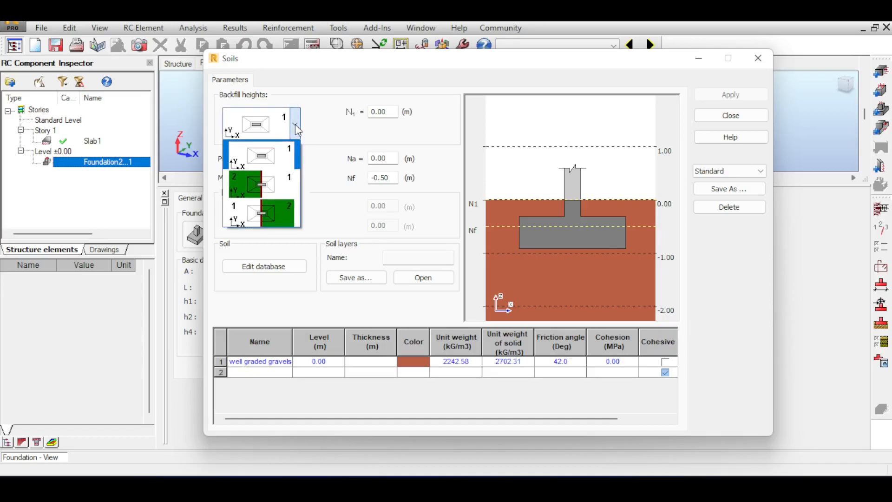
{"action": "left_click", "coordinate": [247, 184]}
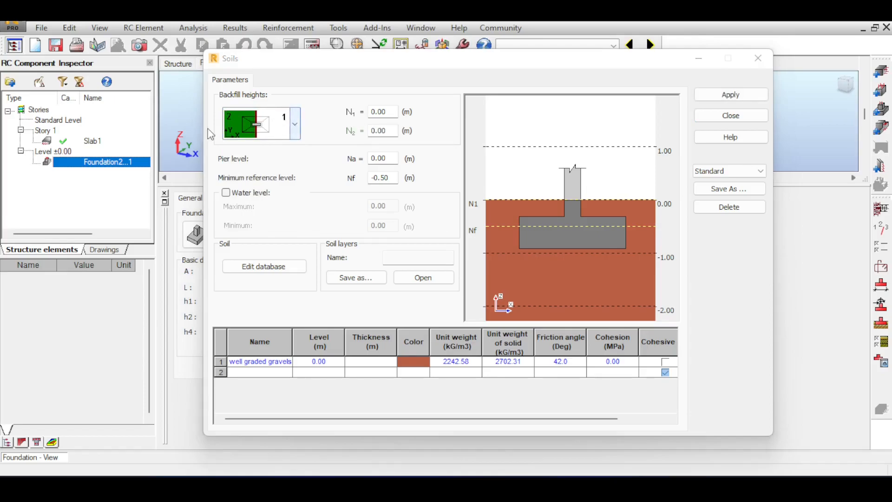
{"action": "double_click", "coordinate": [381, 177]}
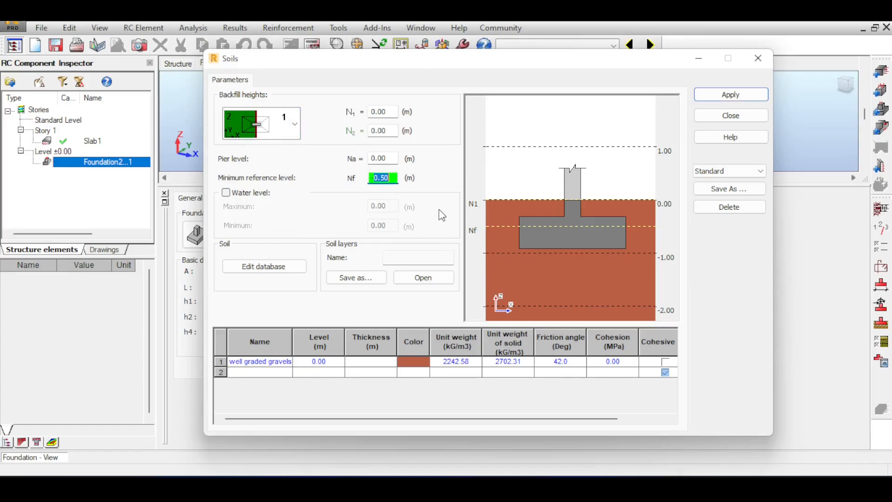
{"action": "type", "text": "-1"}
{"action": "left_click", "coordinate": [715, 95]}
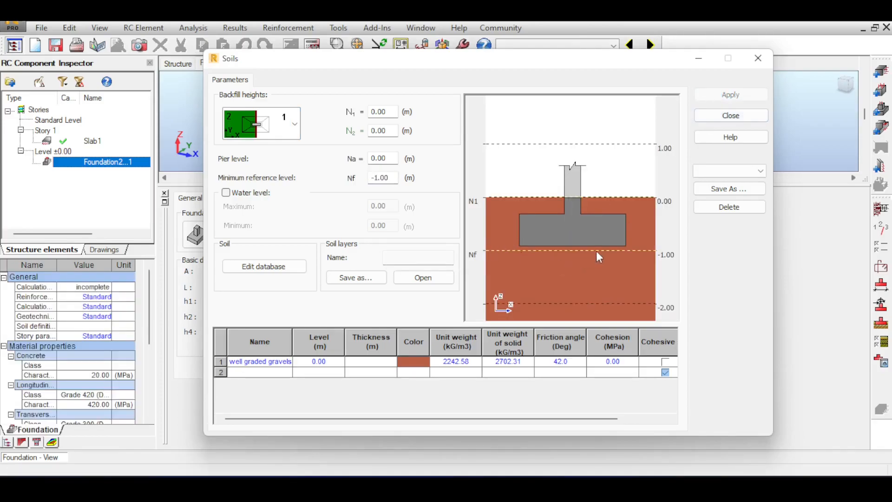
Set the backfill height N2 to -0.30 m and apply it
{"action": "left_click", "coordinate": [390, 110]}
{"action": "key", "text": "Tab"}
{"action": "type", "text": "-0"}
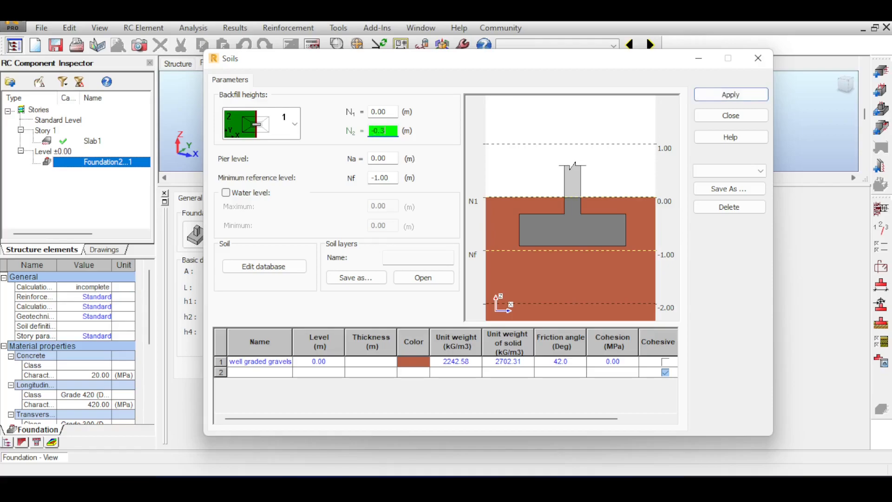
{"action": "key", "text": "Return"}
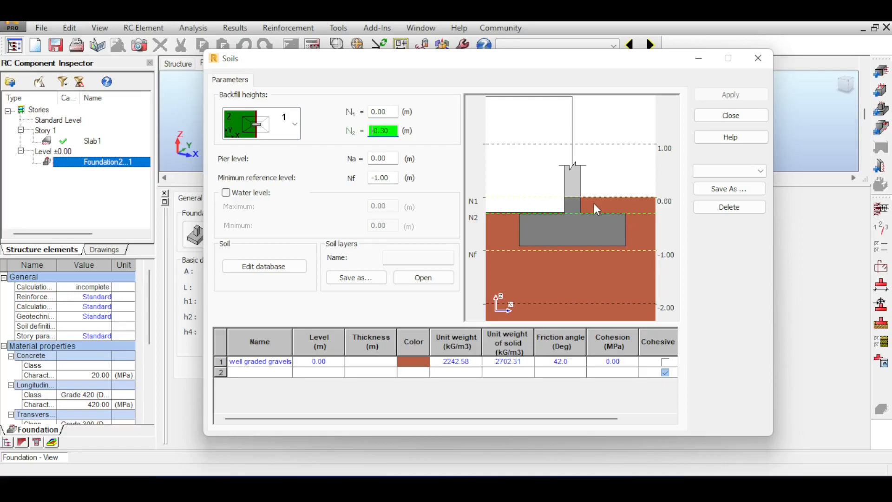
Set the friction angle of the well graded gravels layer to 23 degrees and close the soil parameters
{"action": "left_click", "coordinate": [566, 365]}
{"action": "double_click", "coordinate": [562, 363]}
{"action": "type", "text": "23"}
{"action": "key", "text": "Tab"}
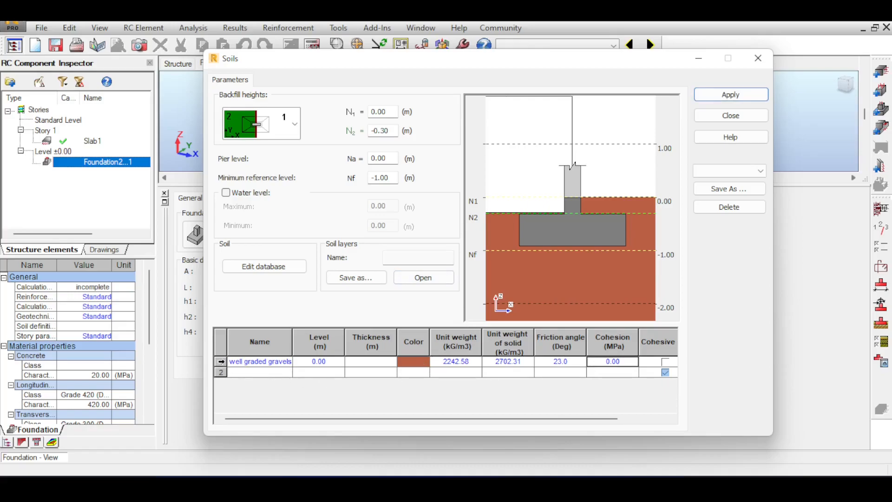
{"action": "left_click", "coordinate": [221, 363]}
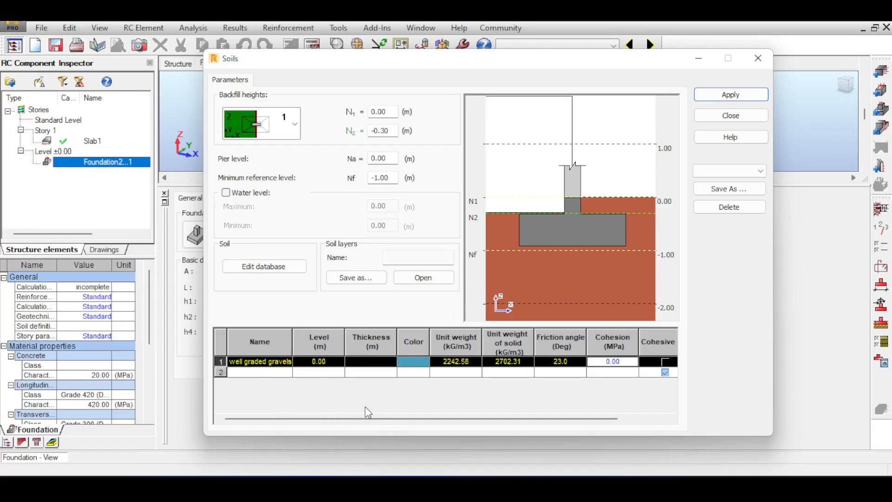
{"action": "left_click", "coordinate": [735, 114]}
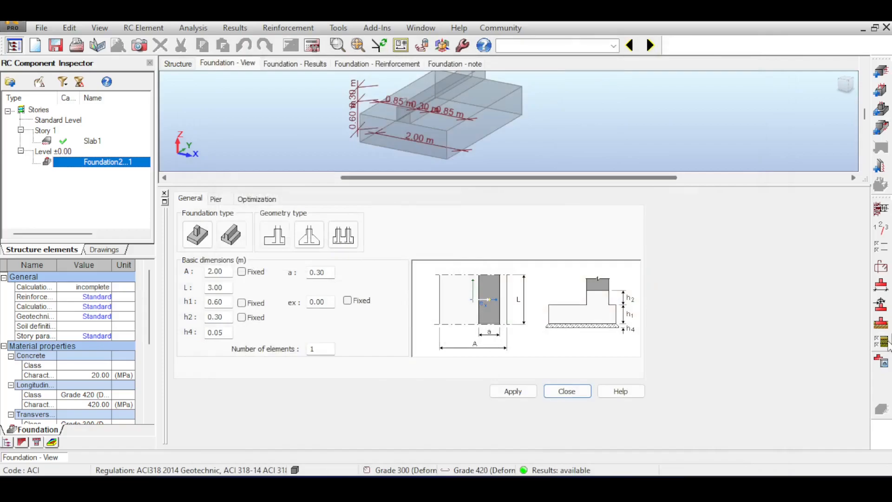
Review the safety factors, limits and allowable soil stress in the geotechnical options, and accept them
{"action": "left_click", "coordinate": [885, 344]}
{"action": "left_click_drag", "start_coordinate": [462, 169], "coordinate": [505, 57]}
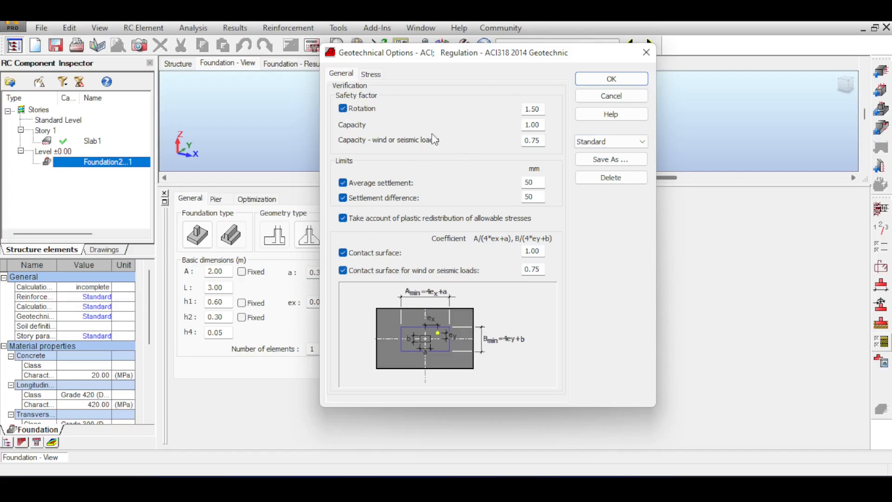
{"action": "left_click", "coordinate": [372, 76]}
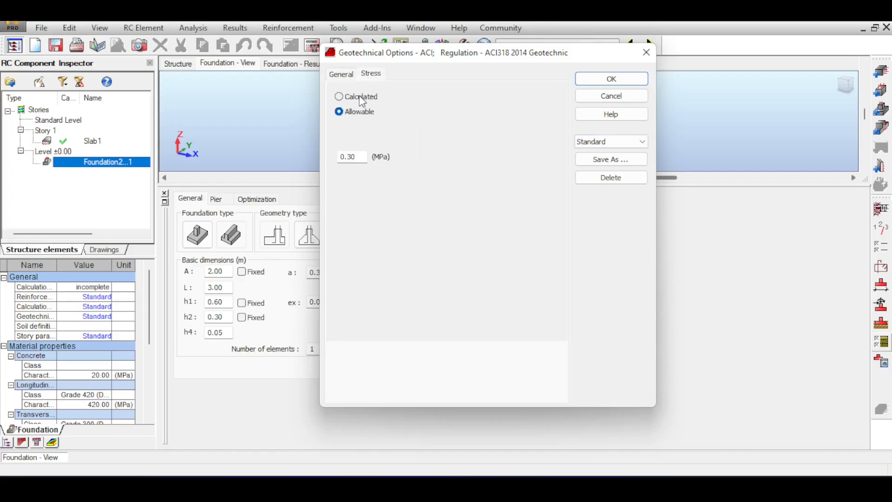
{"action": "double_click", "coordinate": [349, 157]}
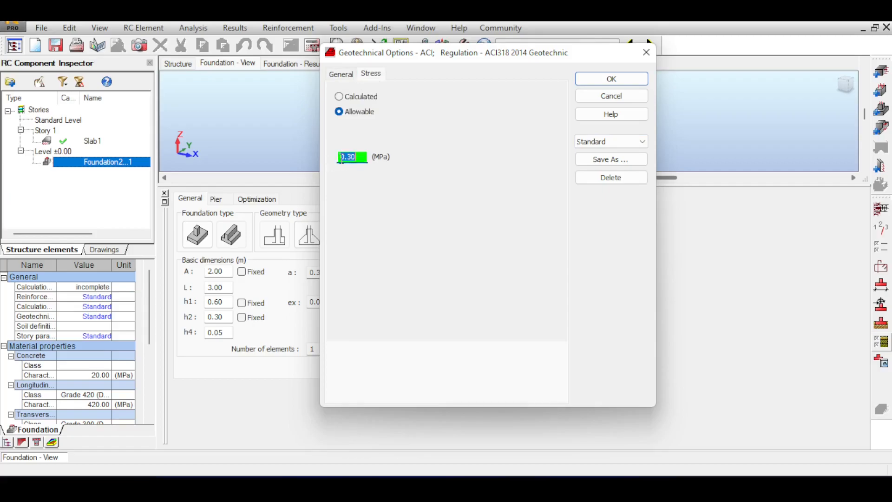
{"action": "left_click", "coordinate": [357, 155]}
{"action": "double_click", "coordinate": [357, 155]}
{"action": "left_click", "coordinate": [609, 79]}
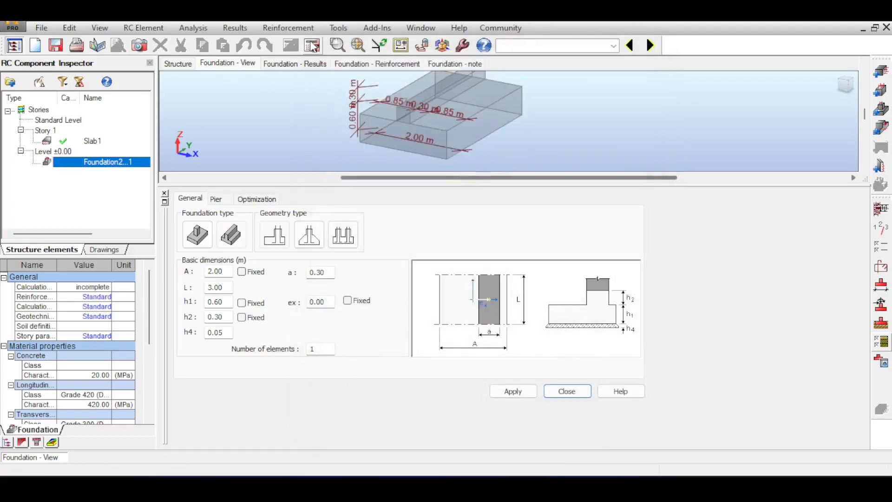
Calculate the foundation and examine its resized geometry from the back, front and isometric directions
{"action": "left_click", "coordinate": [492, 305]}
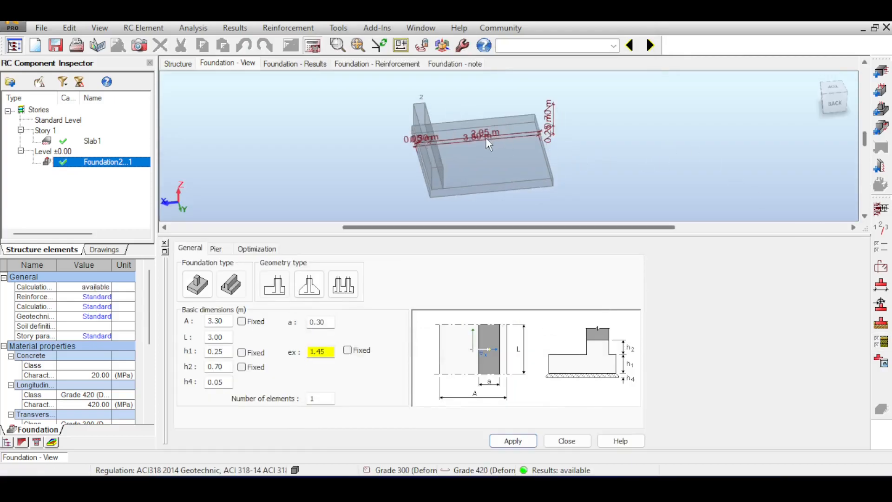
{"action": "middle_click_drag", "start_coordinate": [486, 138], "coordinate": [501, 143]}
{"action": "left_click", "coordinate": [835, 105]}
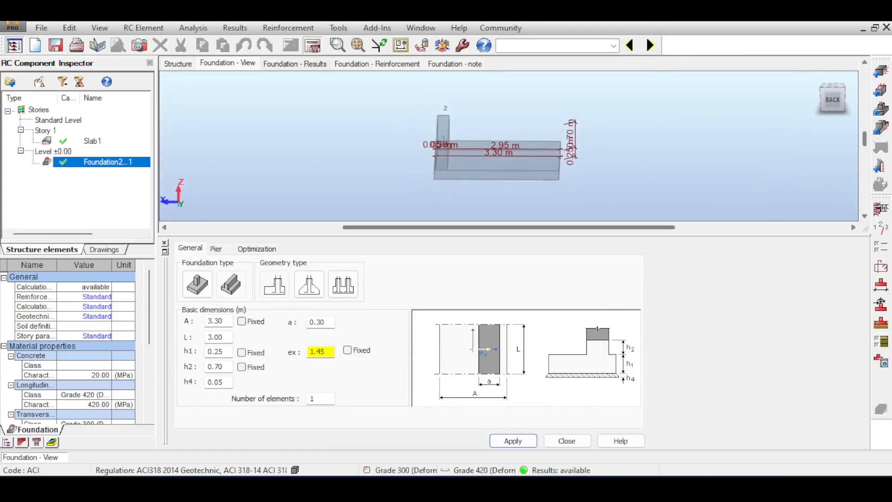
{"action": "left_click", "coordinate": [821, 84]}
{"action": "left_click", "coordinate": [815, 80]}
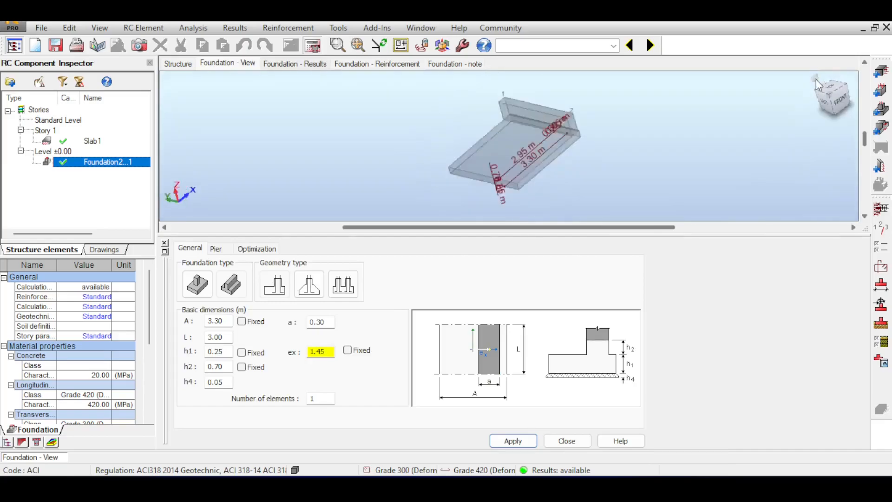
{"action": "scroll", "coordinate": [541, 116], "scroll_direction": "up", "scroll_amount": 5}
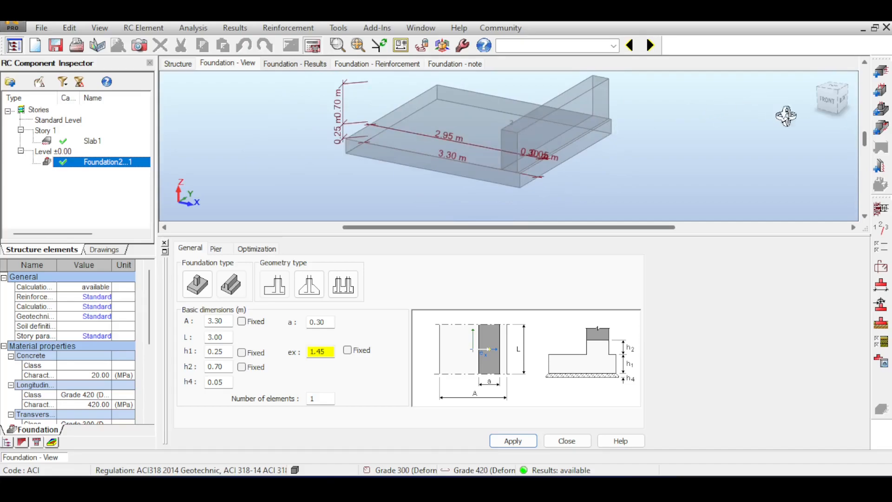
Examine the dimensioned foundation geometry from the front
{"action": "left_click", "coordinate": [827, 98]}
{"action": "left_click_drag", "start_coordinate": [831, 96], "coordinate": [830, 105]}
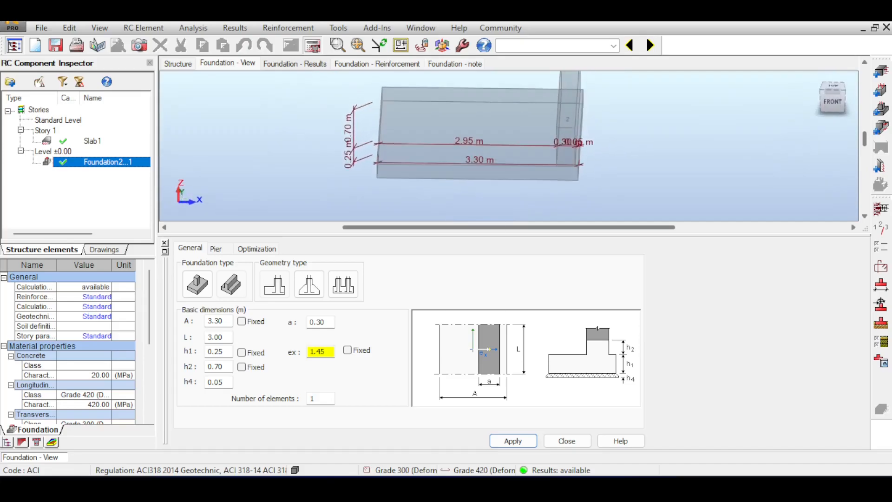
{"action": "middle_click_drag", "start_coordinate": [642, 98], "coordinate": [615, 113]}
{"action": "scroll", "coordinate": [615, 113], "scroll_direction": "down", "scroll_amount": 1}
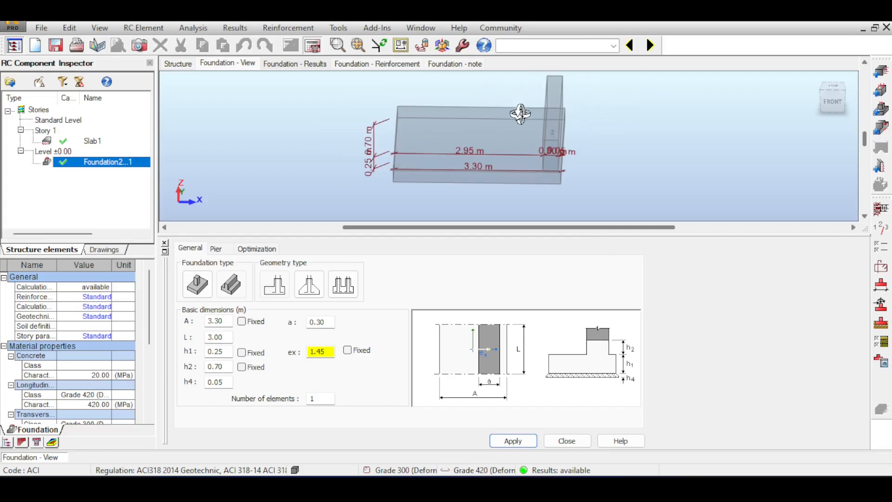
{"action": "scroll", "coordinate": [576, 116], "scroll_direction": "down", "scroll_amount": 2}
{"action": "left_click", "coordinate": [831, 98]}
{"action": "left_click_drag", "start_coordinate": [831, 98], "coordinate": [831, 93]}
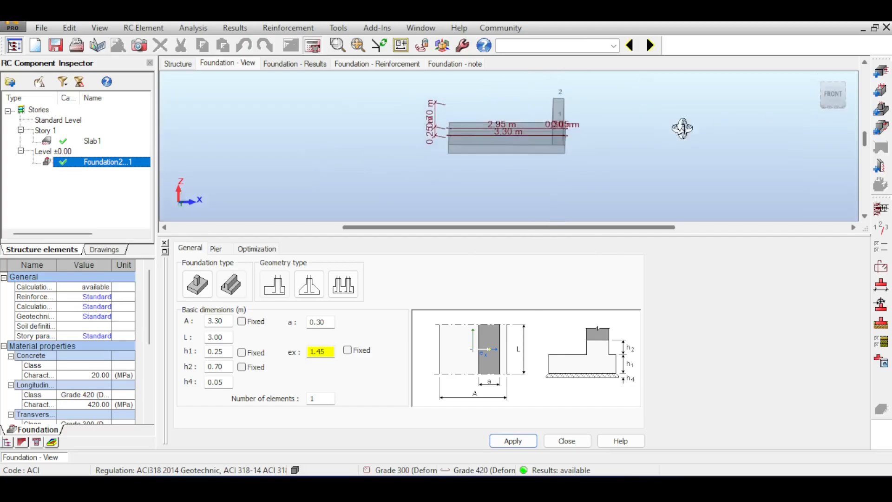
Return to the structural model's Geometry layout and view the loaded wall and its footing from the right side
{"action": "left_click", "coordinate": [586, 47]}
{"action": "left_click", "coordinate": [580, 70]}
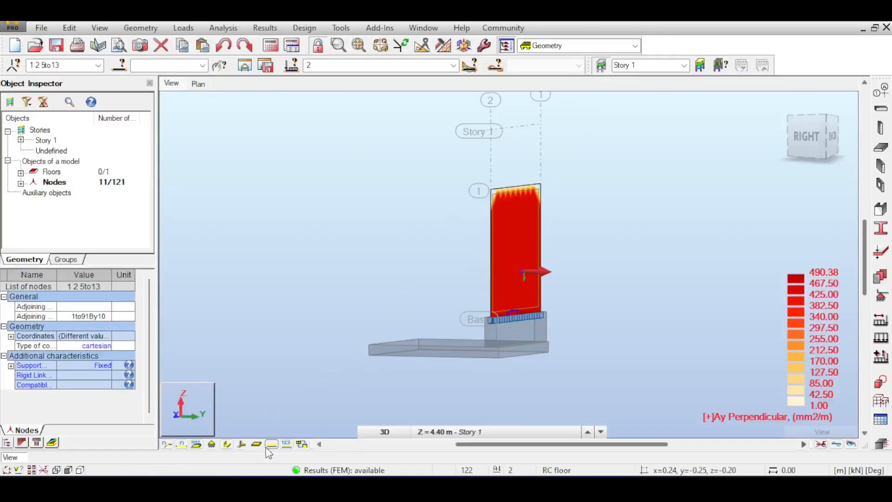
{"action": "left_click", "coordinate": [810, 136]}
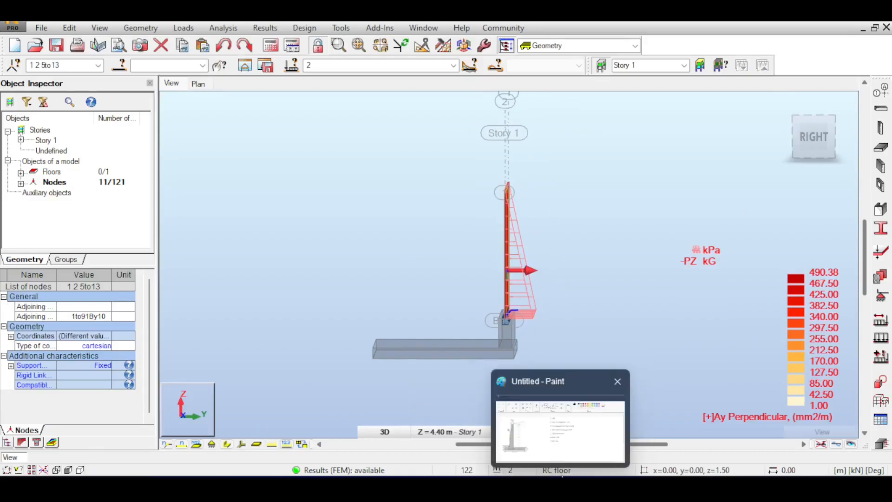
Switch to Paint to compare the reference retaining wall section, undo the trial edit there, and return to the structural model
{"action": "left_click", "coordinate": [542, 460]}
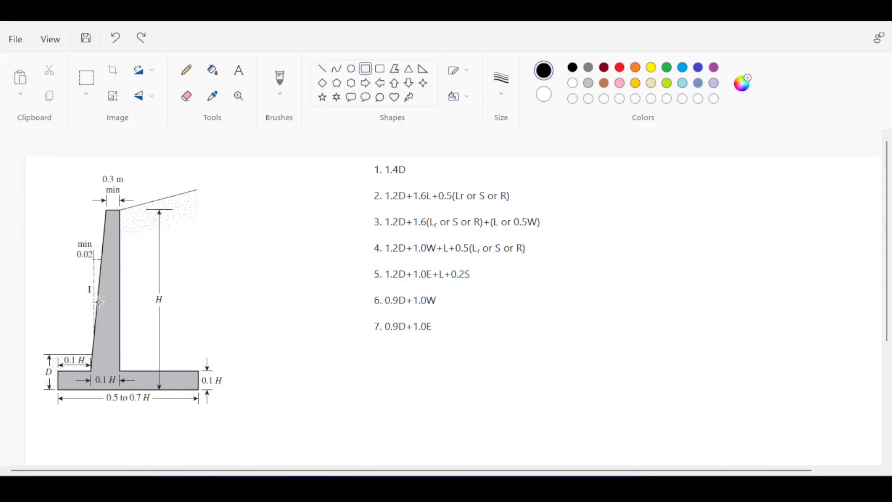
{"action": "left_click", "coordinate": [92, 68]}
{"action": "left_click_drag", "start_coordinate": [76, 174], "coordinate": [188, 371]}
{"action": "left_click_drag", "start_coordinate": [138, 330], "coordinate": [220, 332]}
{"action": "key", "text": "ctrl+z"}
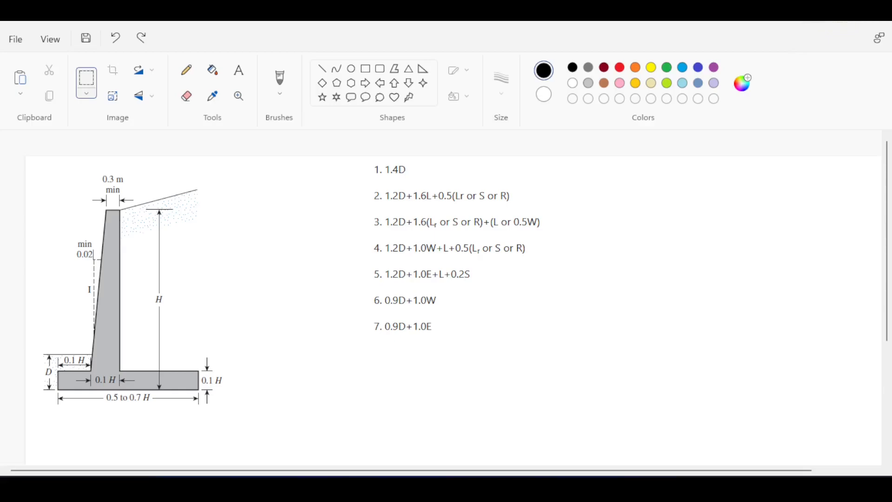
{"action": "left_click", "coordinate": [819, 11]}
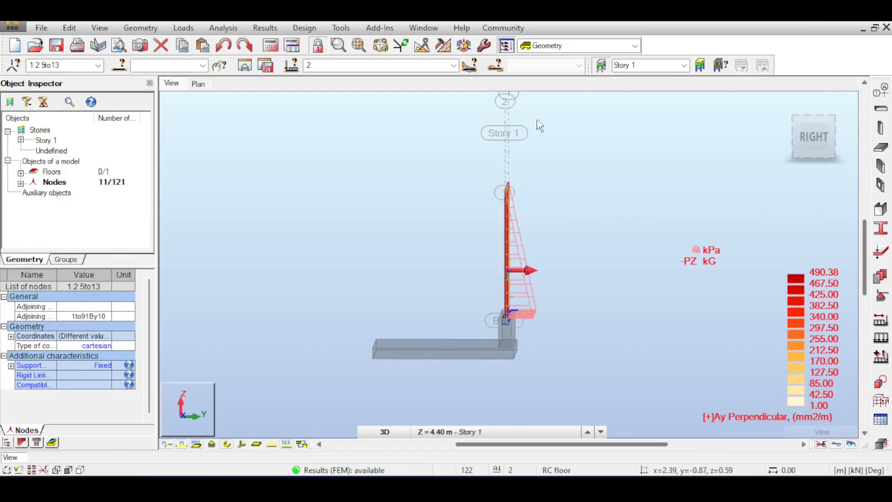
Open the foundation in the Provided reinforcement layout and examine its soil stress diagram and stability results
{"action": "left_click", "coordinate": [622, 46]}
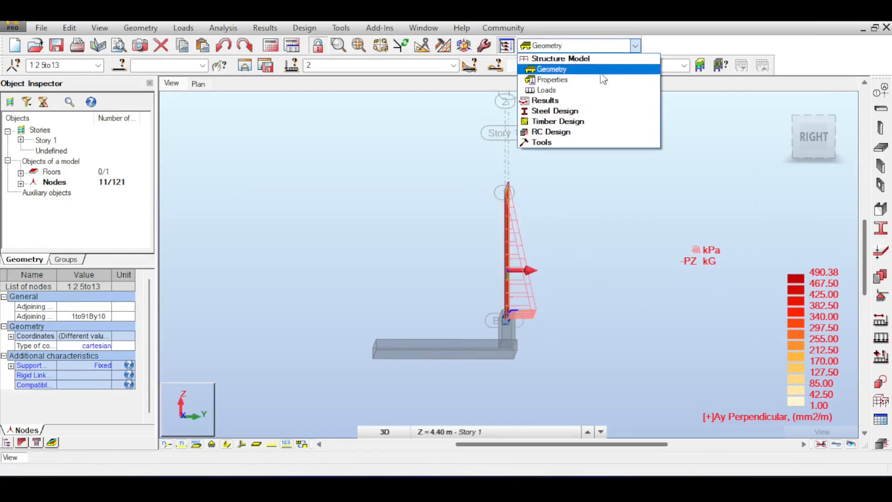
{"action": "left_click", "coordinate": [443, 179]}
{"action": "left_click", "coordinate": [614, 45]}
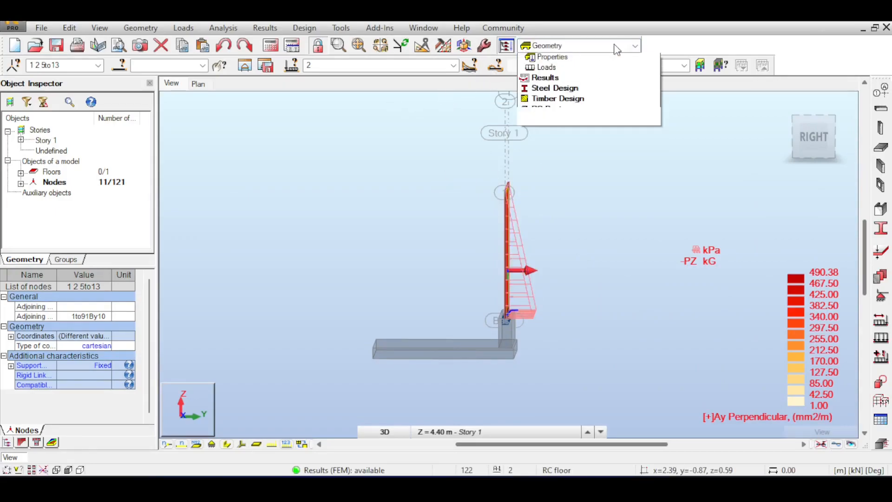
{"action": "left_click", "coordinate": [550, 136]}
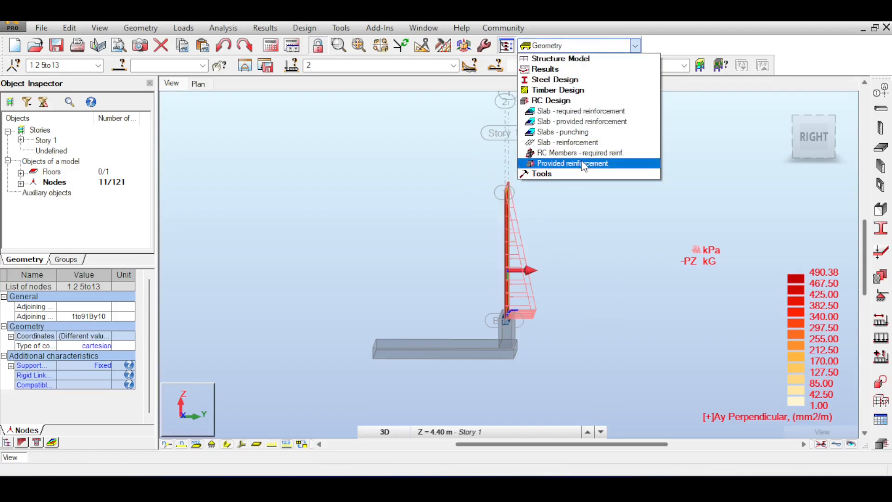
{"action": "left_click", "coordinate": [584, 164]}
{"action": "left_click", "coordinate": [77, 152]}
{"action": "double_click", "coordinate": [82, 161]}
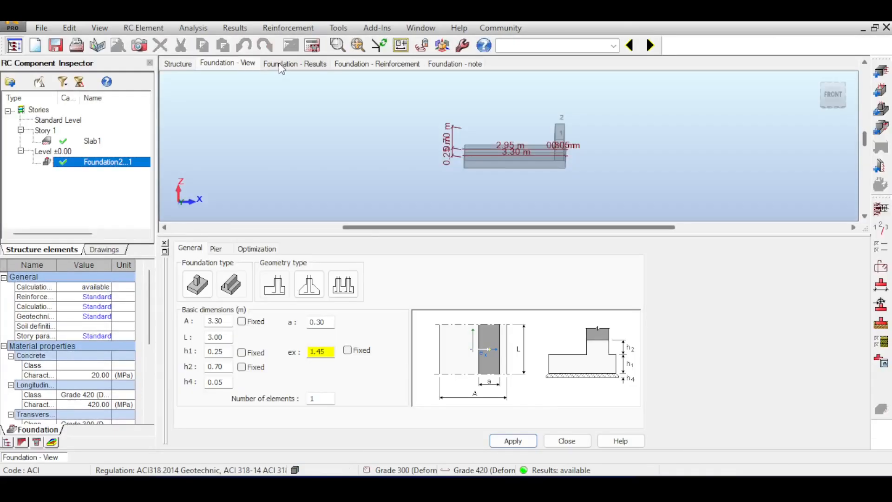
{"action": "left_click", "coordinate": [295, 64]}
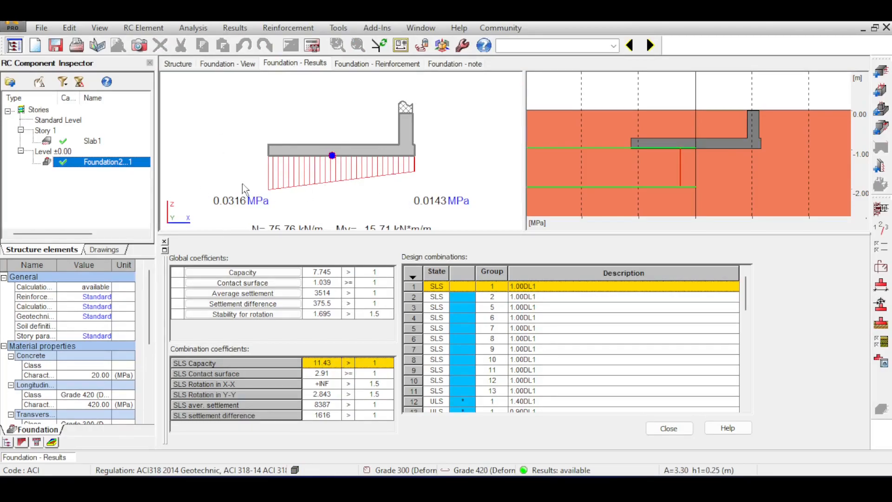
Go back to the Geometry layout and closely examine the footing's orientation relative to the wall
{"action": "left_click", "coordinate": [615, 45]}
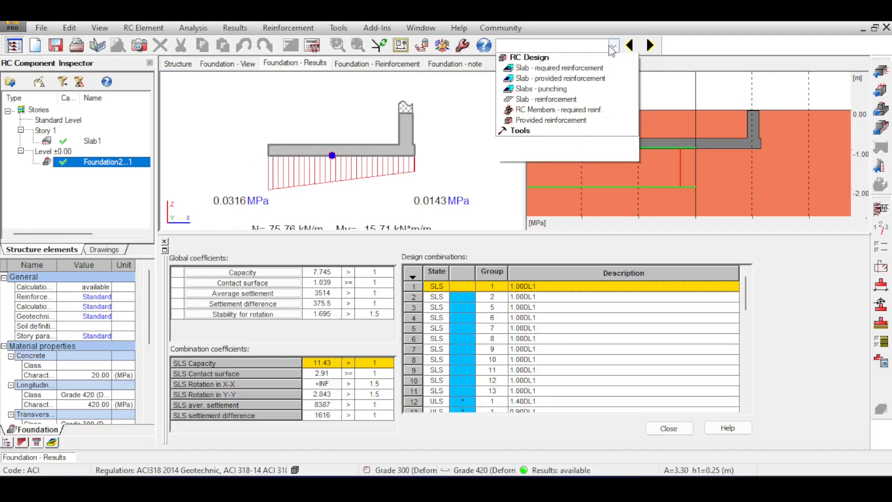
{"action": "left_click", "coordinate": [543, 66]}
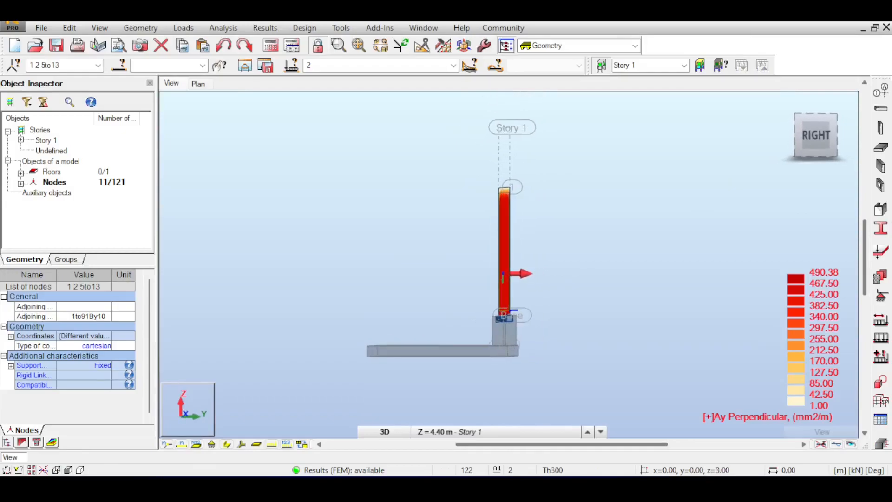
{"action": "left_click_drag", "start_coordinate": [812, 136], "coordinate": [816, 147]}
{"action": "middle_click_drag", "start_coordinate": [669, 227], "coordinate": [688, 188]}
{"action": "scroll", "coordinate": [552, 284], "scroll_direction": "up", "scroll_amount": 3}
{"action": "middle_click_drag", "start_coordinate": [555, 275], "coordinate": [563, 214]}
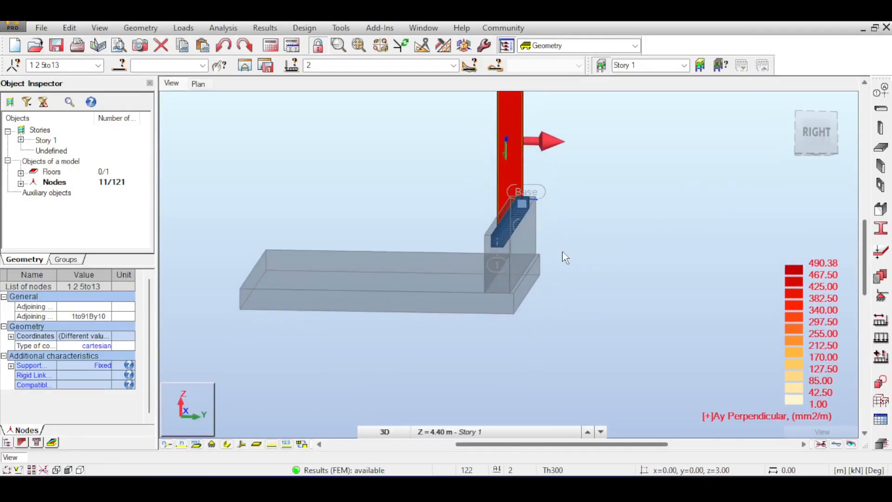
{"action": "scroll", "coordinate": [563, 258], "scroll_direction": "down", "scroll_amount": 2}
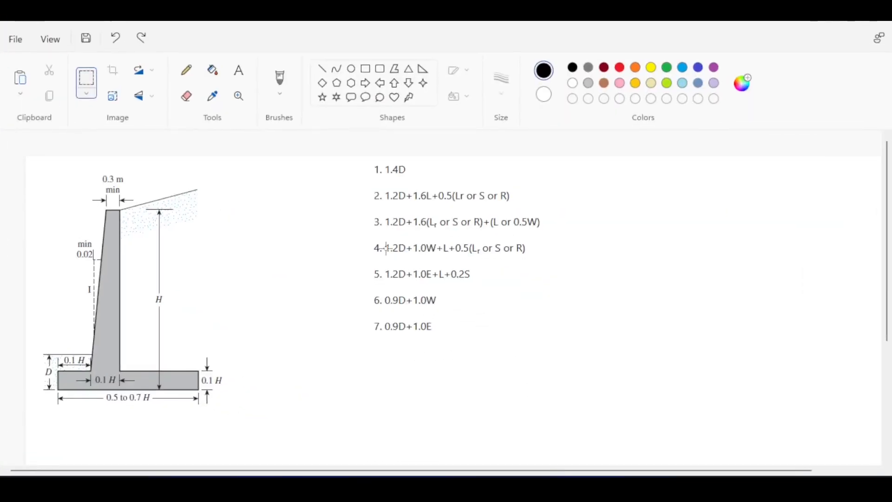
Switch to Paint, sketch red brush marks for soil weight, overturning, sliding and the heel boundary on the wall section, and undo them
{"action": "left_click", "coordinate": [279, 80]}
{"action": "left_click", "coordinate": [620, 68]}
{"action": "left_click_drag", "start_coordinate": [188, 259], "coordinate": [165, 338]}
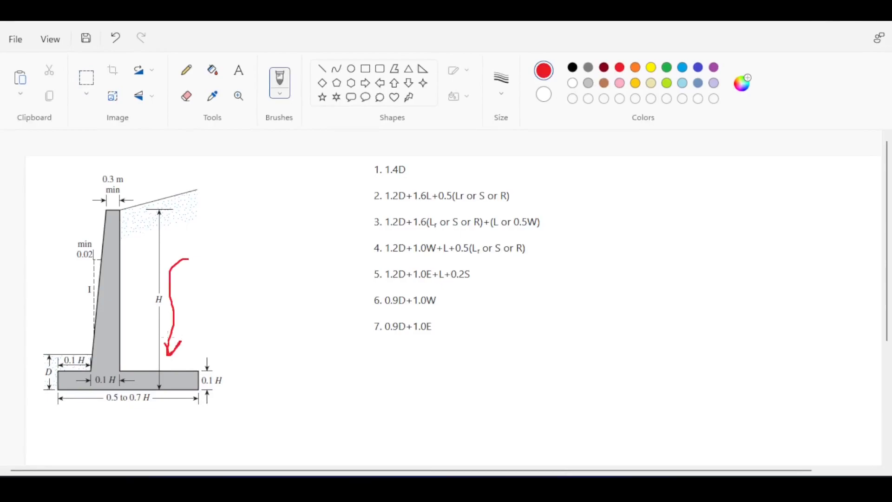
{"action": "mouse_move", "coordinate": [300, 300]}
{"action": "left_mouse_down"}
{"action": "mouse_move", "coordinate": [65, 251]}
{"action": "mouse_move", "coordinate": [46, 287]}
{"action": "left_mouse_up"}
{"action": "left_click_drag", "start_coordinate": [266, 421], "coordinate": [89, 426]}
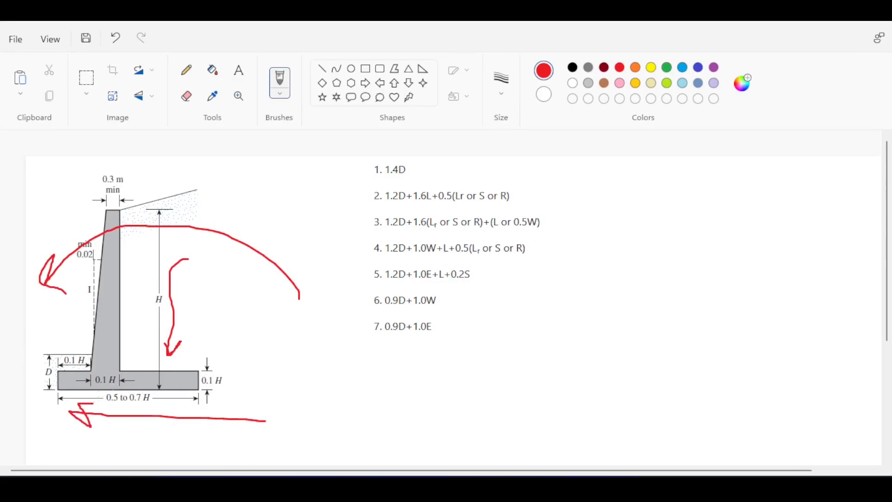
{"action": "key", "text": "ctrl+z"}
{"action": "key", "text": "ctrl+z"}
{"action": "left_click_drag", "start_coordinate": [219, 178], "coordinate": [221, 351]}
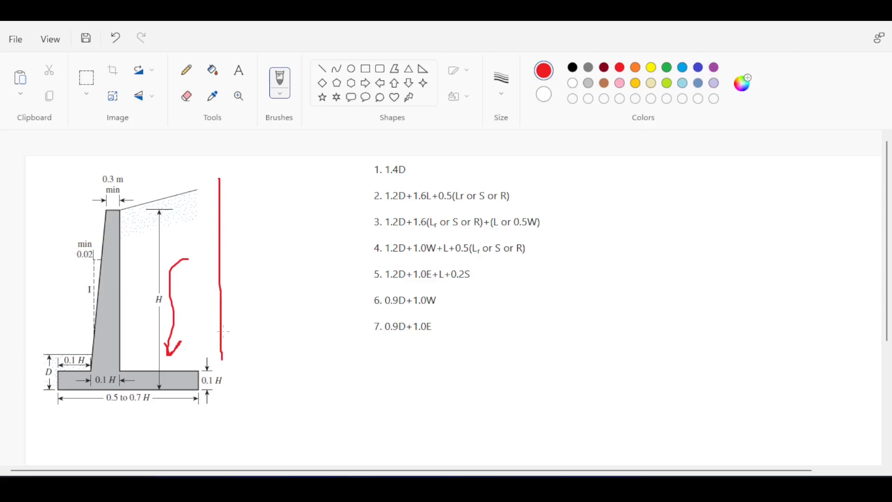
{"action": "key", "text": "ctrl+z"}
{"action": "key", "text": "ctrl+z"}
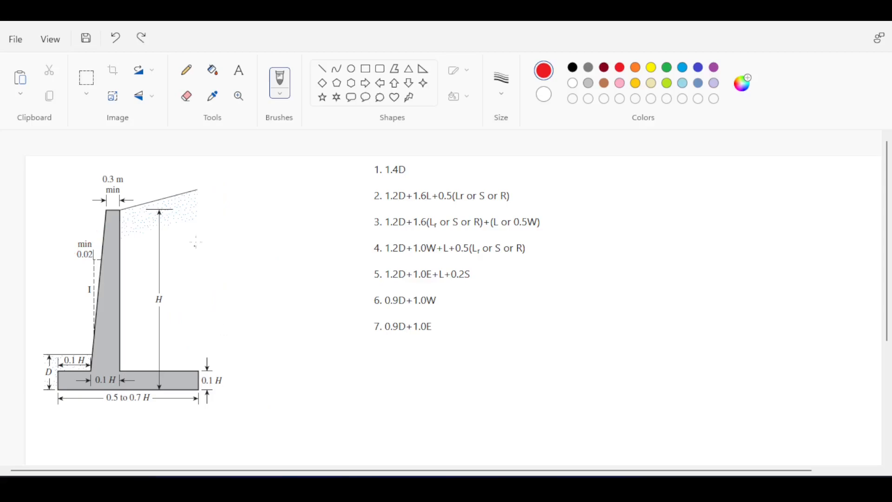
Sketch a curved overturning arrow over the wall section and a line rising from the heel, undoing each
{"action": "mouse_move", "coordinate": [265, 280]}
{"action": "left_mouse_down"}
{"action": "mouse_move", "coordinate": [55, 285]}
{"action": "mouse_move", "coordinate": [54, 342]}
{"action": "mouse_move", "coordinate": [26, 355]}
{"action": "left_mouse_up"}
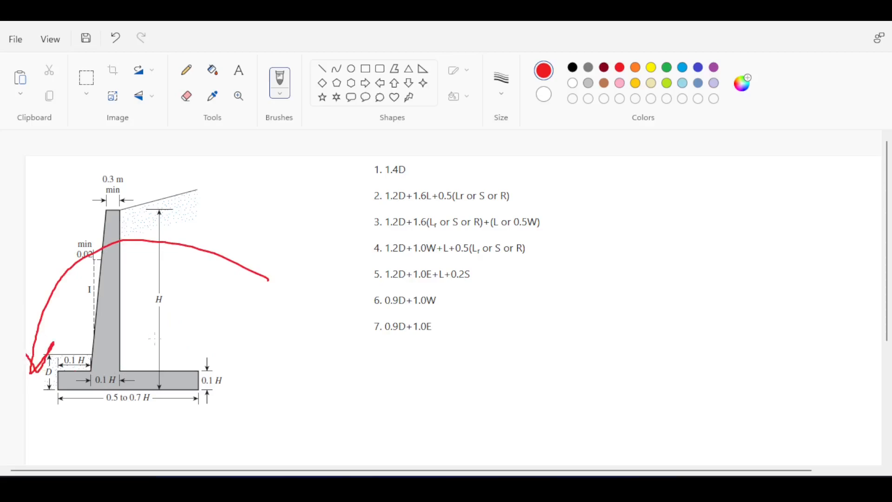
{"action": "key", "text": "ctrl+z"}
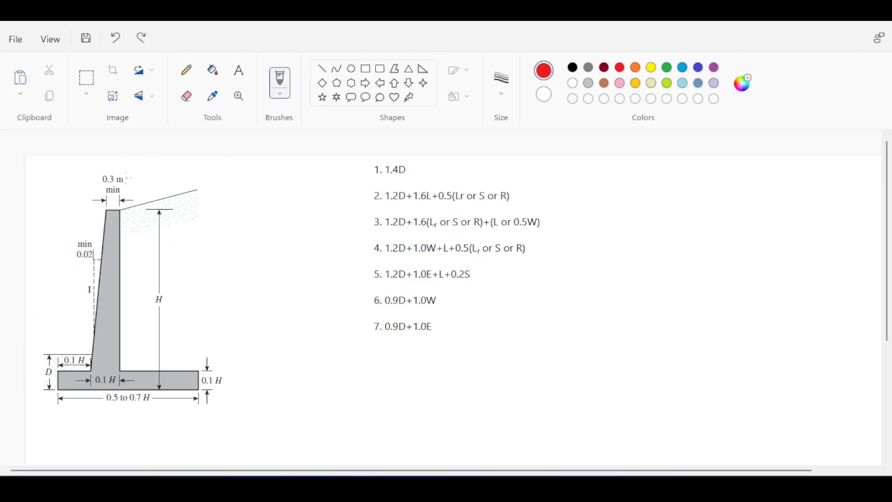
{"action": "left_click_drag", "start_coordinate": [209, 182], "coordinate": [200, 328]}
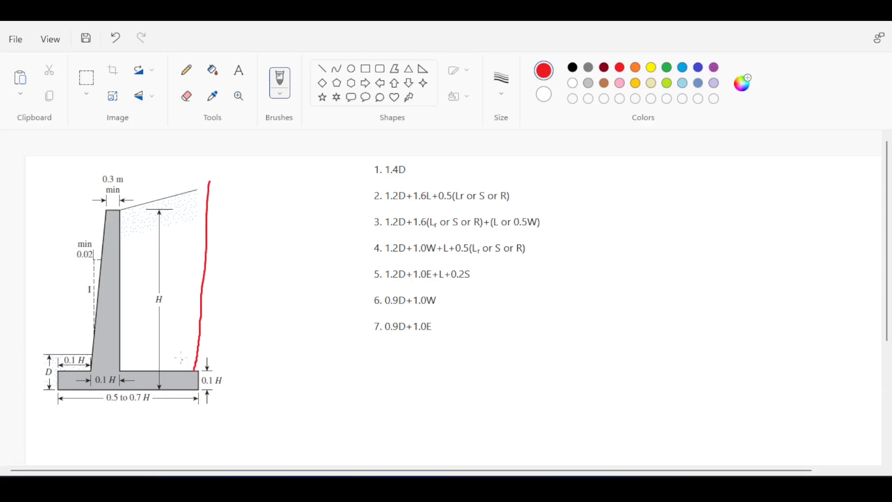
{"action": "key", "text": "ctrl+z"}
Sketch red horizontal arrows beneath the wall section's base and undo them
{"action": "mouse_move", "coordinate": [47, 418]}
{"action": "left_mouse_down"}
{"action": "mouse_move", "coordinate": [95, 418]}
{"action": "mouse_move", "coordinate": [85, 426]}
{"action": "left_mouse_up"}
{"action": "left_click_drag", "start_coordinate": [109, 420], "coordinate": [209, 438]}
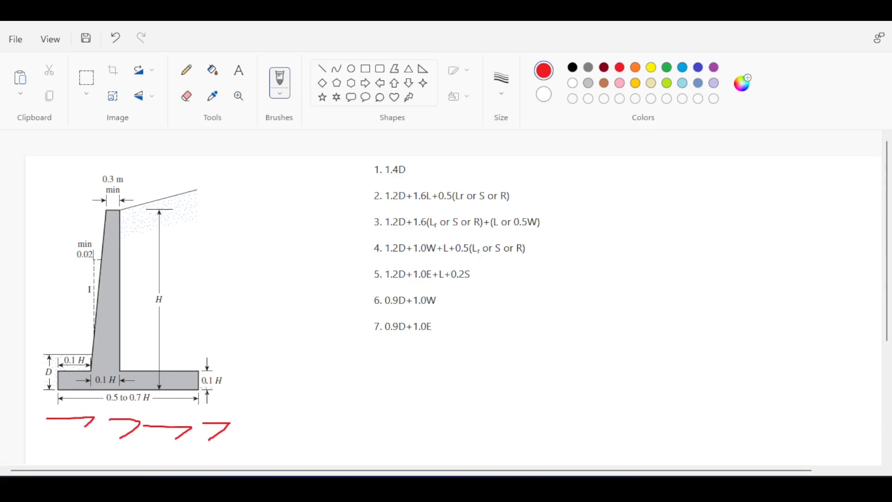
{"action": "key", "text": "ctrl+z"}
{"action": "key", "text": "ctrl+z"}
{"action": "key", "text": "ctrl+z"}
{"action": "key", "text": "ctrl+z"}
Switch back to the structural model and rotate it slightly to view the wall's face above the footing
{"action": "left_click", "coordinate": [822, 22]}
{"action": "scroll", "coordinate": [536, 214], "scroll_direction": "down", "scroll_amount": 2}
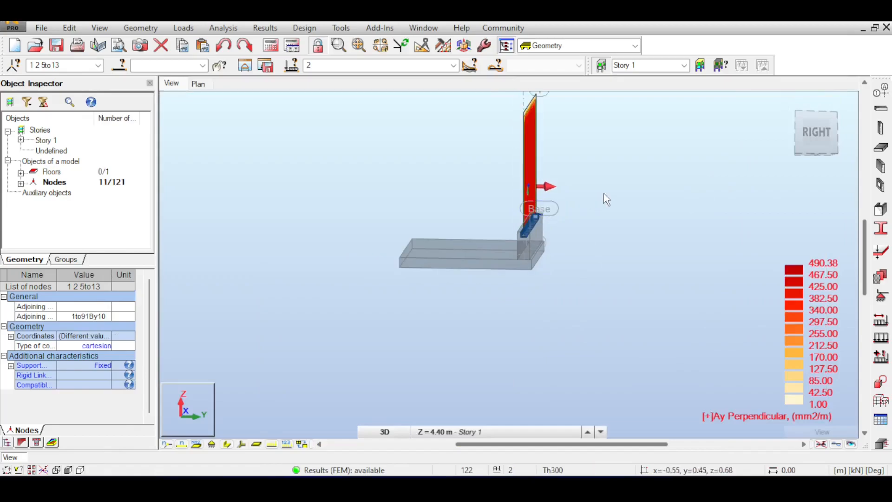
{"action": "left_click", "coordinate": [801, 130]}
{"action": "left_click_drag", "start_coordinate": [813, 130], "coordinate": [805, 132]}
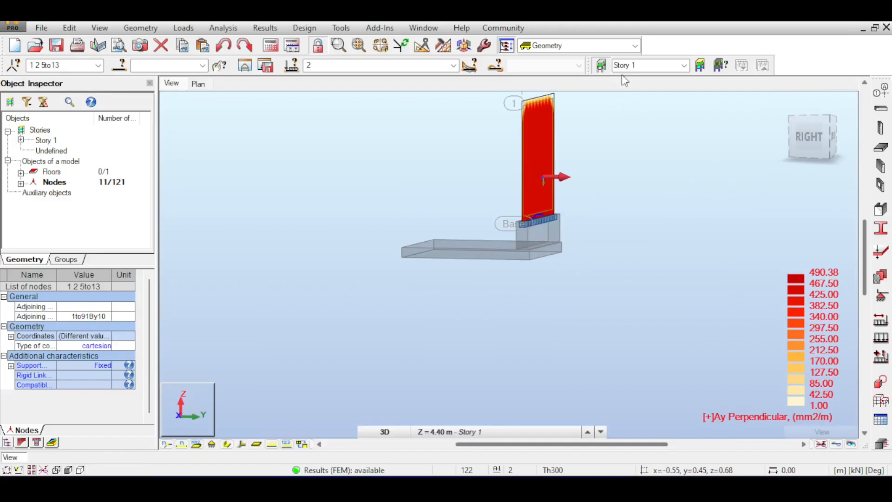
Reopen the foundation in the Provided reinforcement layout and display its geometry definition
{"action": "left_click", "coordinate": [627, 46]}
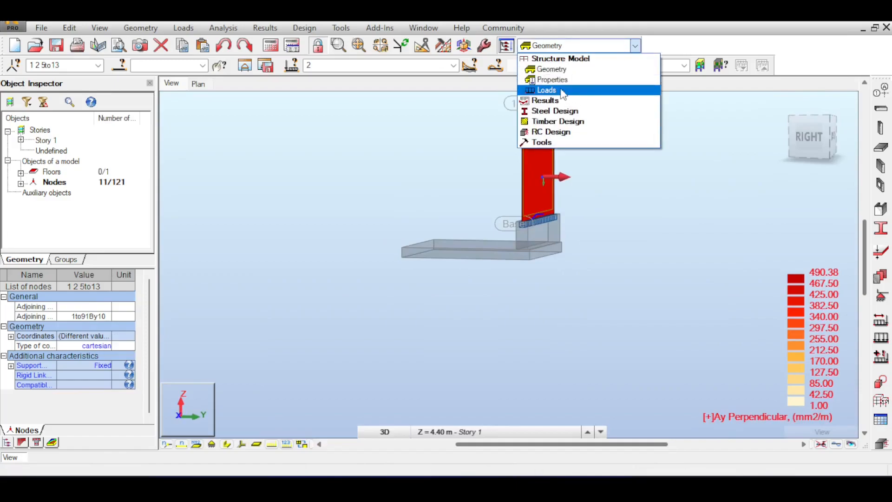
{"action": "left_click", "coordinate": [551, 132]}
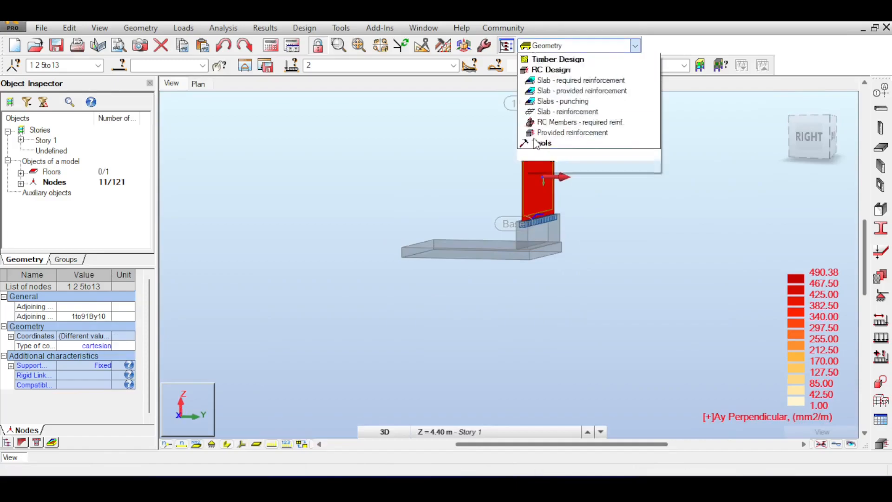
{"action": "left_click", "coordinate": [548, 163]}
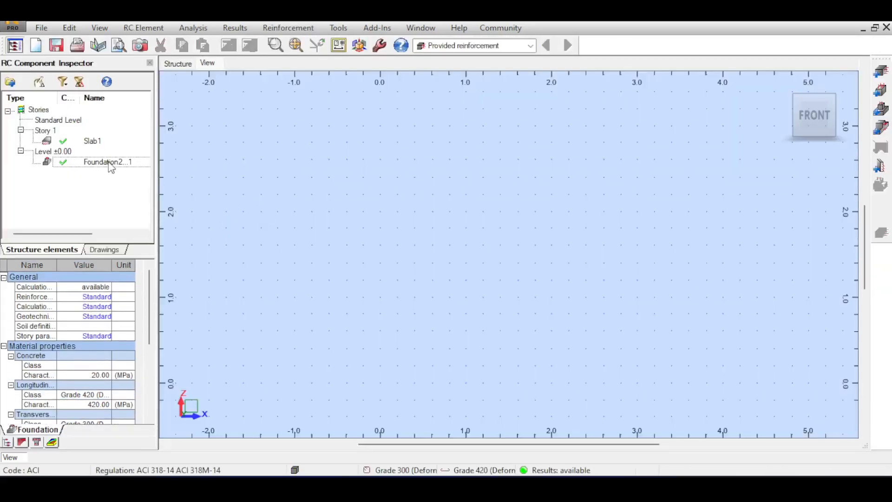
{"action": "double_click", "coordinate": [108, 162]}
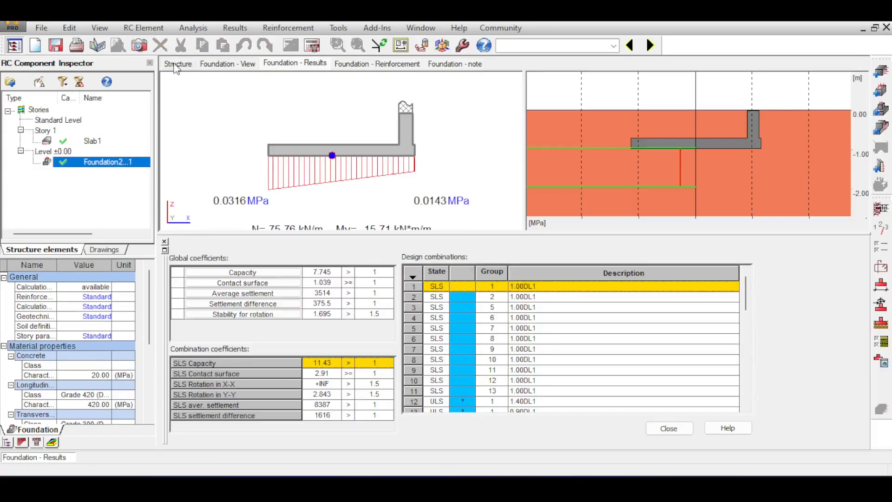
{"action": "left_click", "coordinate": [177, 64]}
{"action": "left_click", "coordinate": [227, 64]}
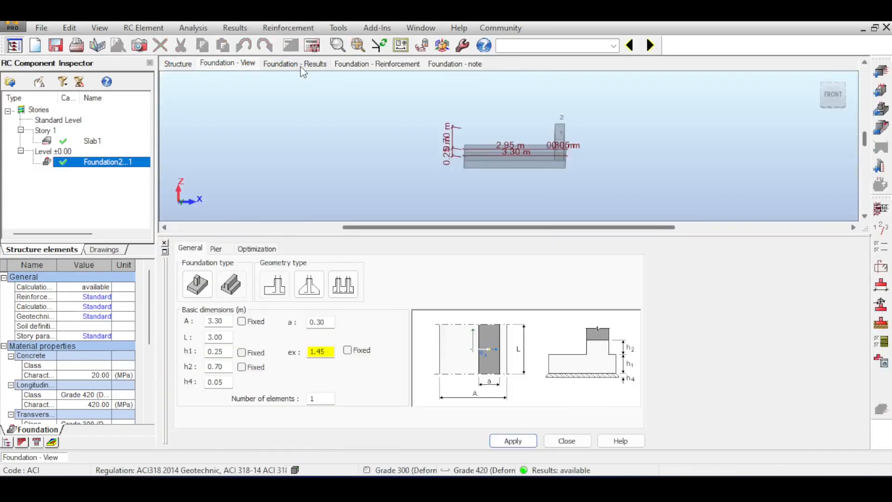
Set the foundation's eccentricity ex to -1.10 m, apply it, and check the pier's new position on the footing
{"action": "double_click", "coordinate": [331, 351]}
{"action": "type", "text": "-"}
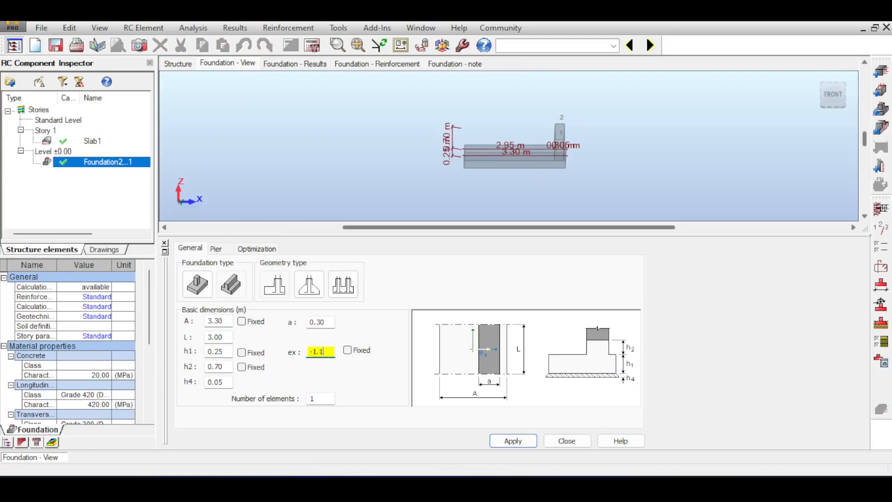
{"action": "left_click", "coordinate": [512, 440]}
{"action": "scroll", "coordinate": [489, 148], "scroll_direction": "up", "scroll_amount": 3}
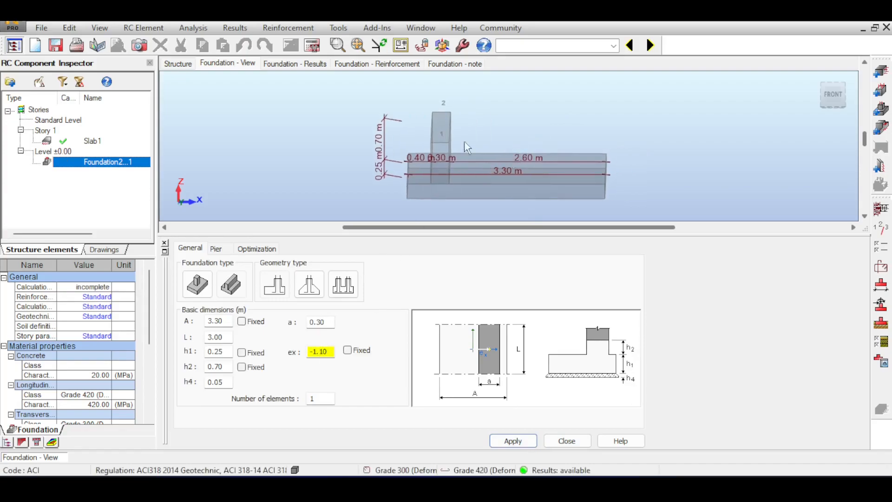
{"action": "scroll", "coordinate": [470, 140], "scroll_direction": "up", "scroll_amount": 1}
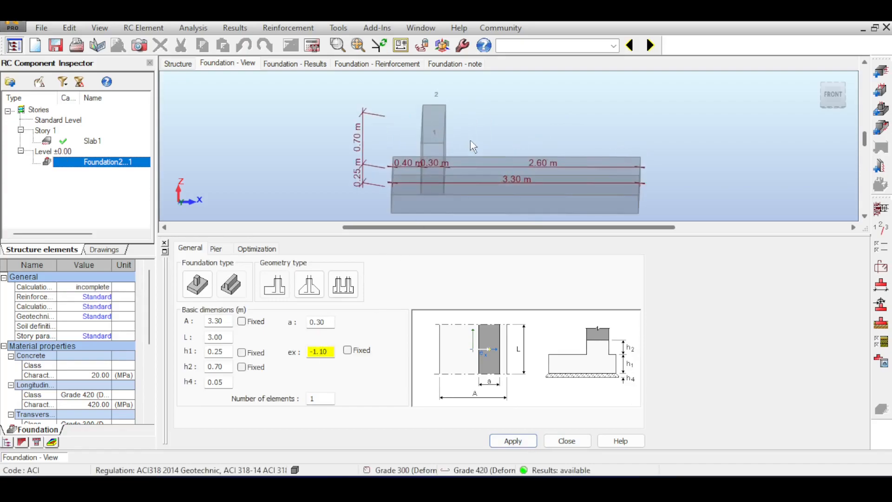
Switch to the Geometry layout of the structural model, view the wall from the right side, and clear the load and reinforcement maps
{"action": "left_click", "coordinate": [626, 46]}
{"action": "left_click", "coordinate": [648, 46]}
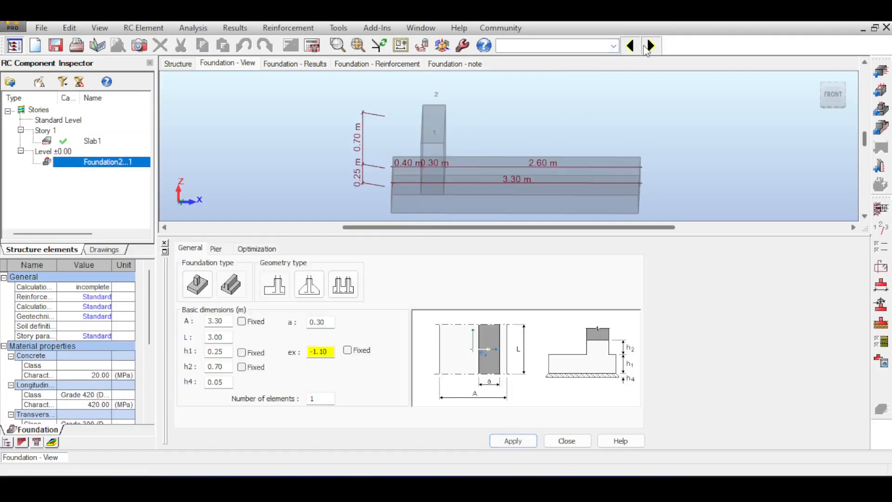
{"action": "left_click", "coordinate": [613, 46]}
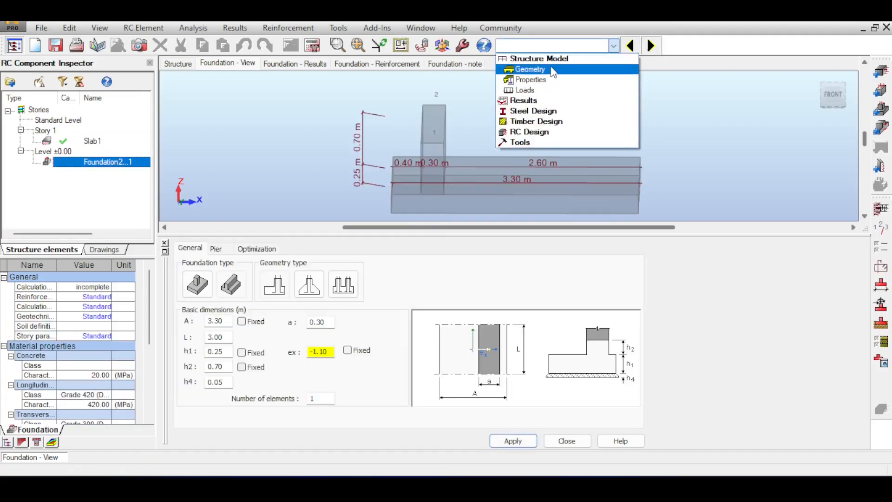
{"action": "left_click", "coordinate": [553, 71]}
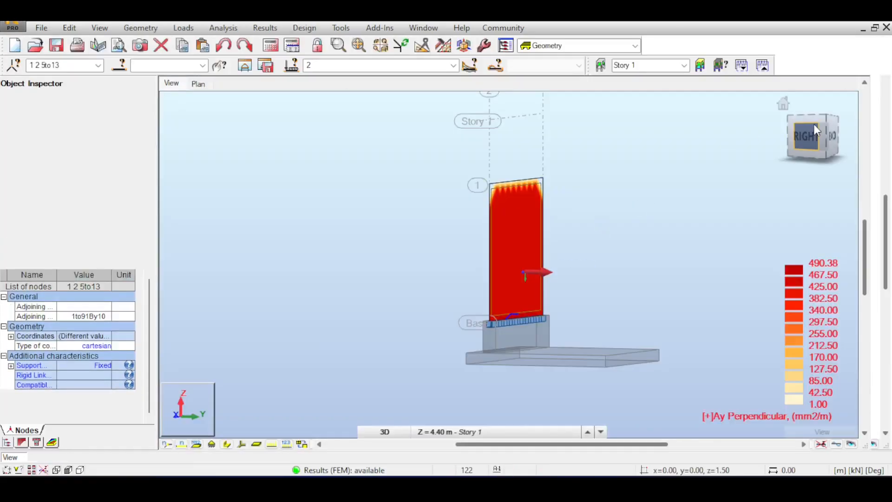
{"action": "left_click", "coordinate": [816, 131]}
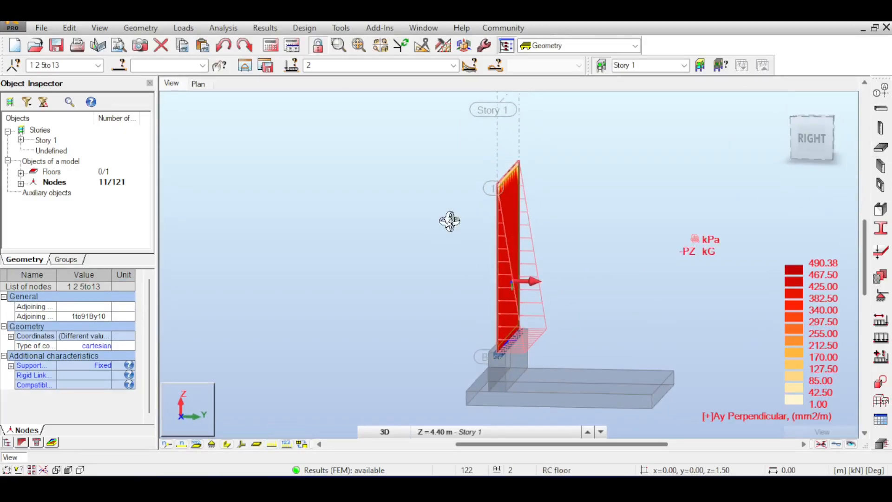
{"action": "left_click", "coordinate": [820, 443]}
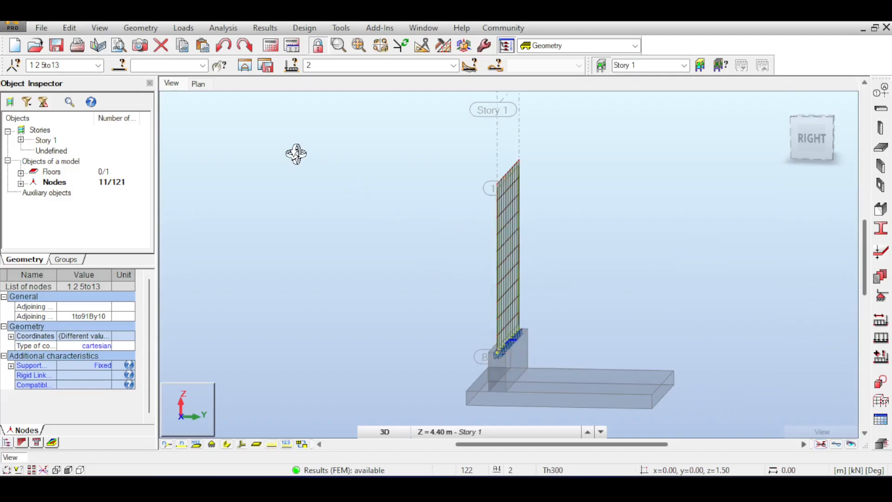
Turn on the panel thickness display and rotate the model slightly to view the wall on its footing
{"action": "right_click", "coordinate": [219, 155]}
{"action": "left_click", "coordinate": [281, 291]}
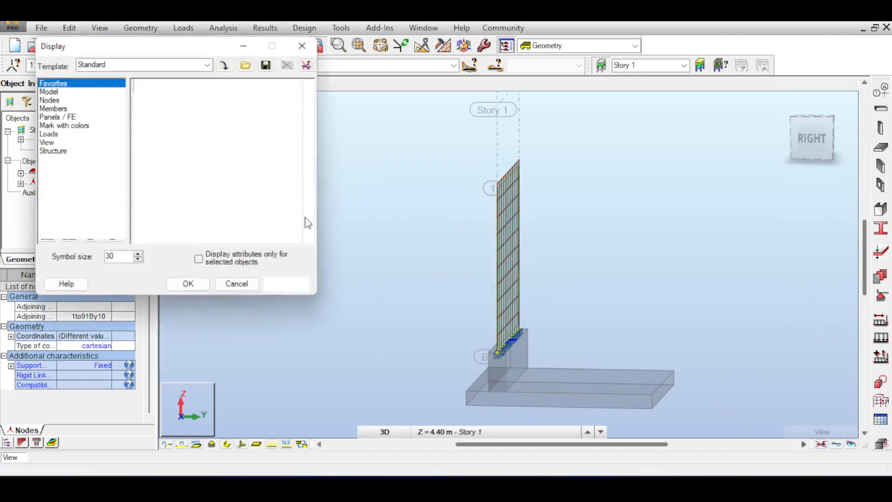
{"action": "left_click", "coordinate": [54, 116]}
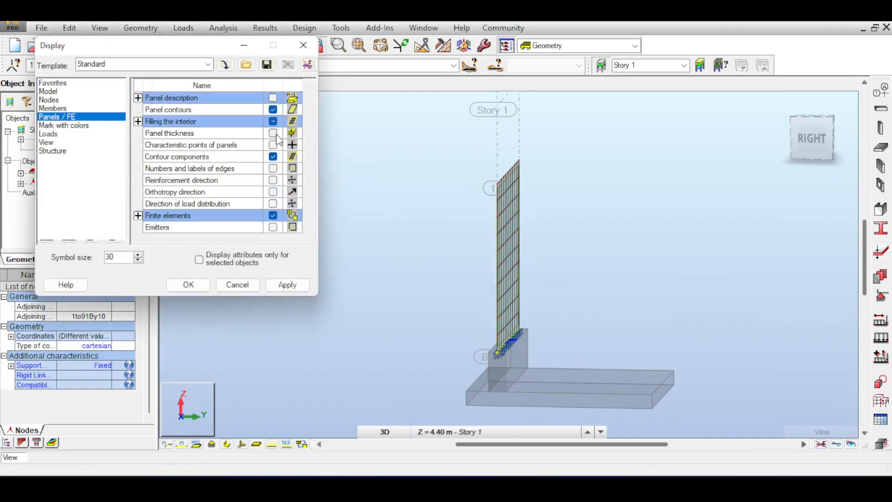
{"action": "left_click", "coordinate": [273, 133]}
{"action": "left_click", "coordinate": [292, 286]}
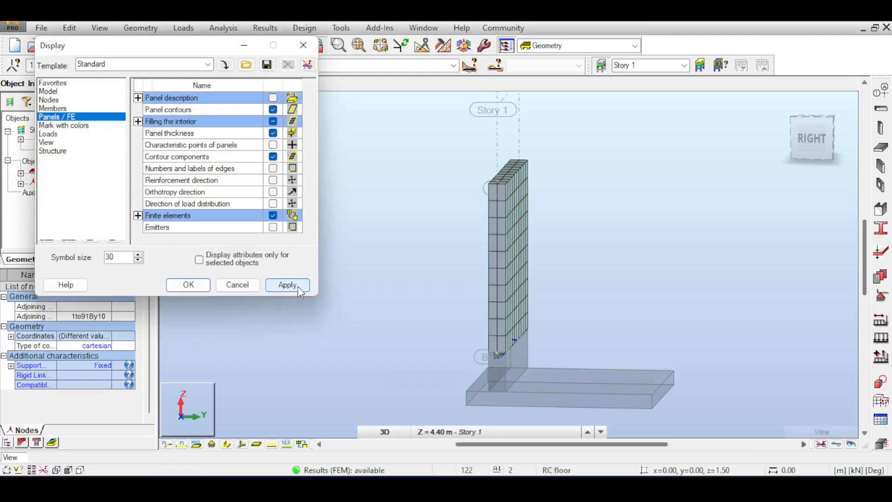
{"action": "left_click", "coordinate": [303, 45]}
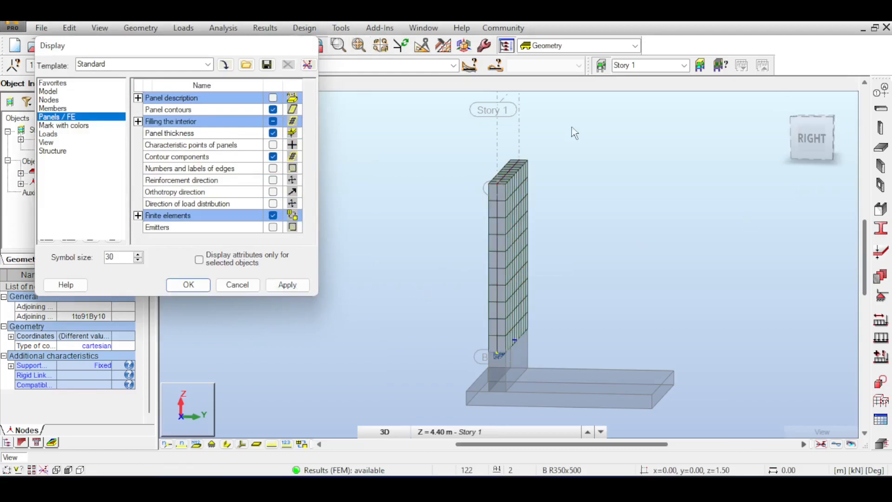
{"action": "mouse_move", "coordinate": [825, 139]}
{"action": "left_mouse_down"}
{"action": "mouse_move", "coordinate": [838, 132]}
{"action": "mouse_move", "coordinate": [816, 143]}
{"action": "left_mouse_up"}
{"action": "left_click", "coordinate": [730, 139]}
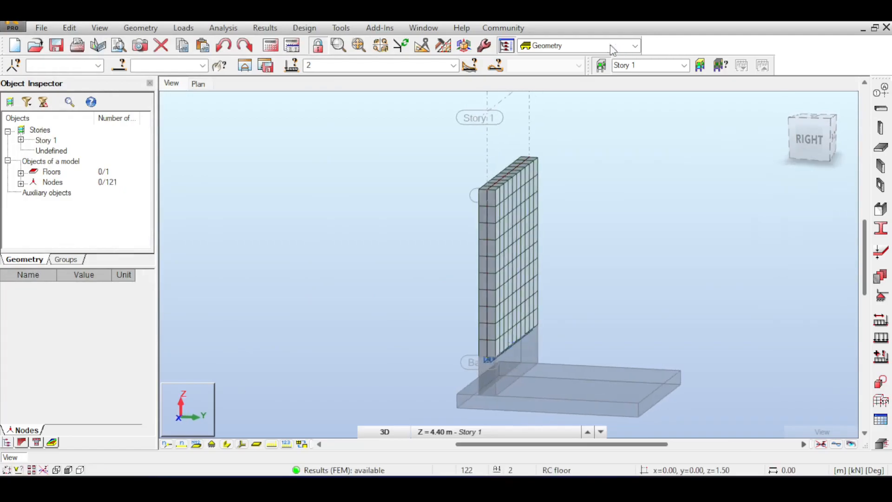
Reopen the foundation in the Provided reinforcement layout, set its eccentricity ex to -1.00 m, mark it as fixed, and apply it
{"action": "left_click", "coordinate": [634, 45]}
{"action": "left_click", "coordinate": [571, 132]}
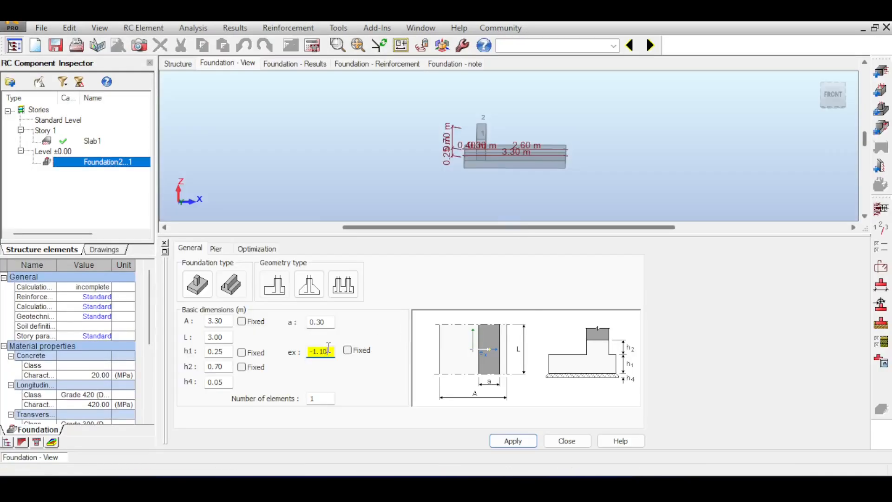
{"action": "type", "text": "-1"}
{"action": "key", "text": "Return"}
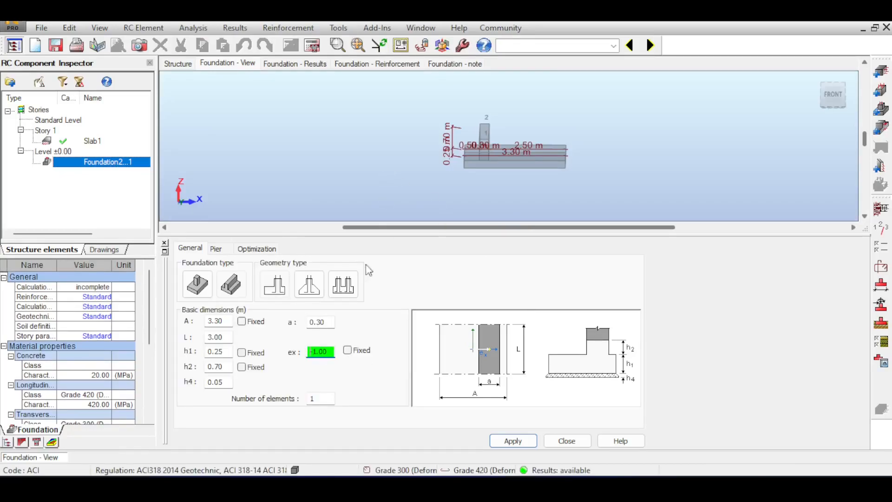
{"action": "left_click", "coordinate": [348, 351]}
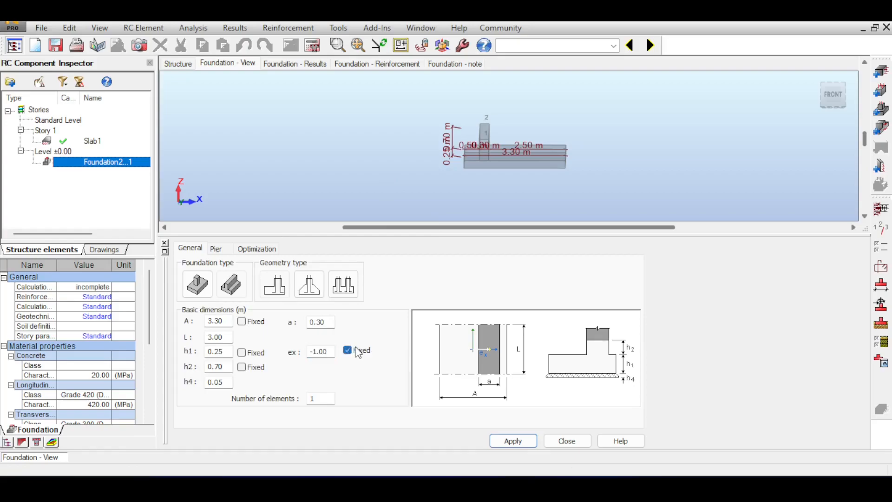
{"action": "left_click", "coordinate": [508, 440]}
Run the foundation calculation and display its soil pressure and stability results
{"action": "left_click", "coordinate": [310, 45]}
{"action": "left_click", "coordinate": [488, 305]}
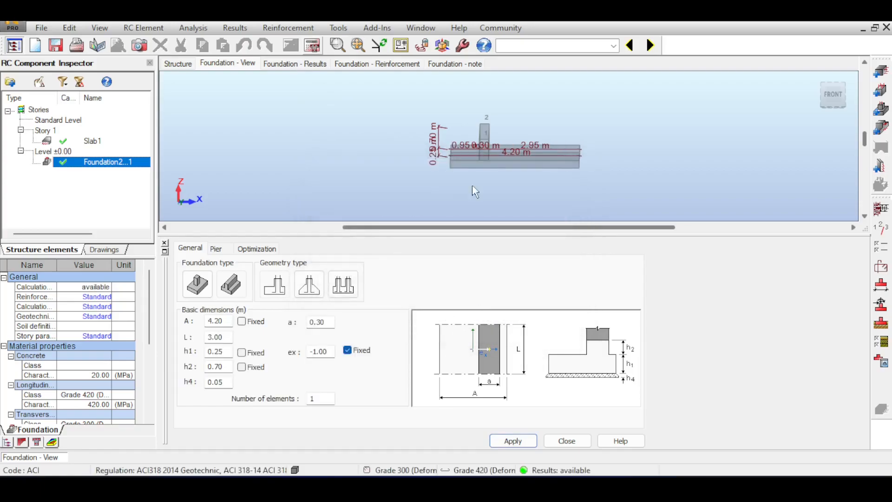
{"action": "left_click", "coordinate": [287, 65]}
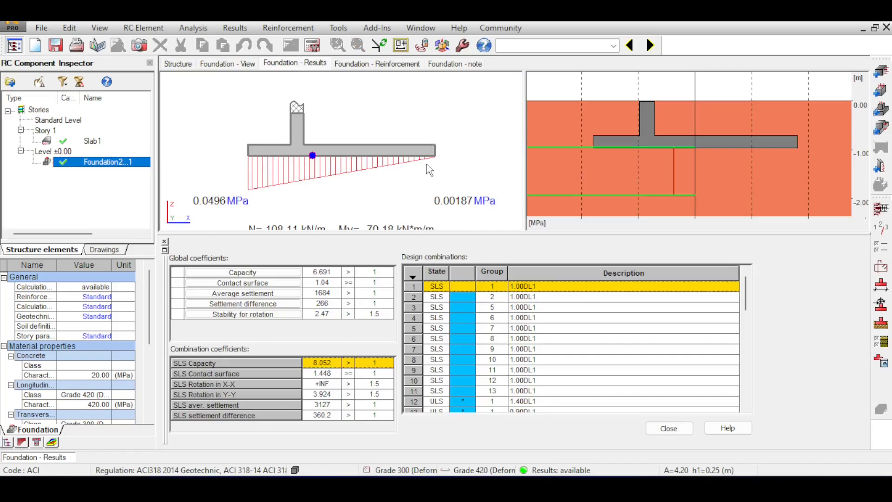
Return to the foundation's geometry view and tilt it to inspect the recalculated footing dimensions in 3D
{"action": "left_click", "coordinate": [232, 64]}
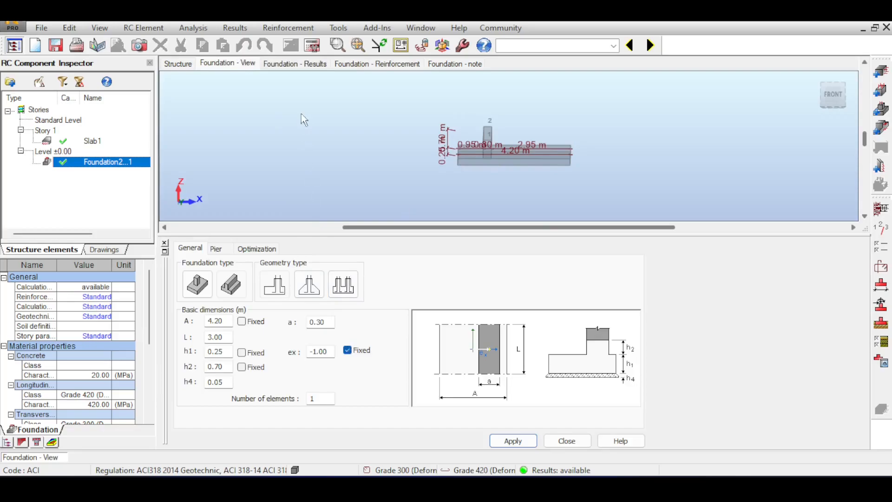
{"action": "scroll", "coordinate": [599, 144], "scroll_direction": "up", "scroll_amount": 3}
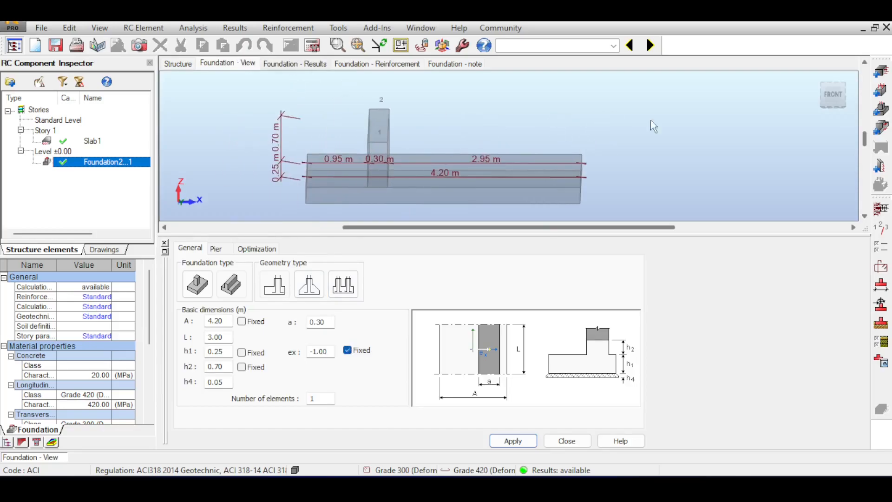
{"action": "left_click", "coordinate": [826, 91]}
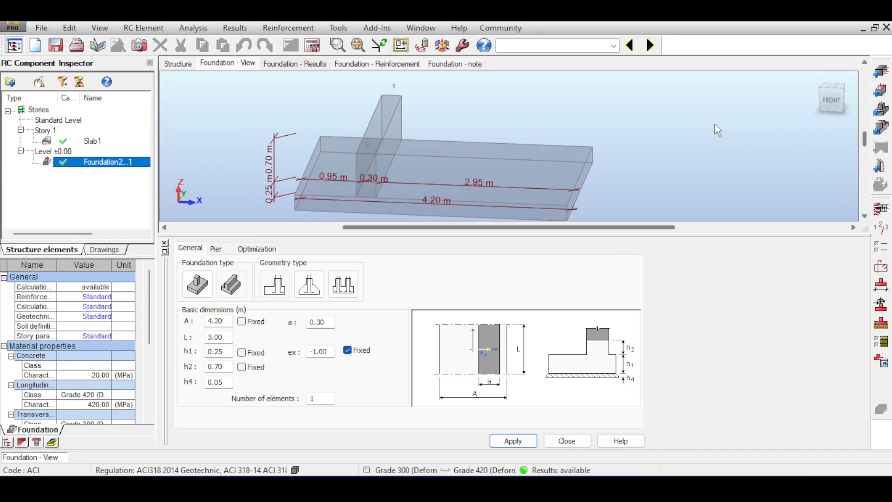
Switch back to the Geometry layout, view the structure from the right side, and enable the panel thickness display
{"action": "left_click", "coordinate": [613, 46]}
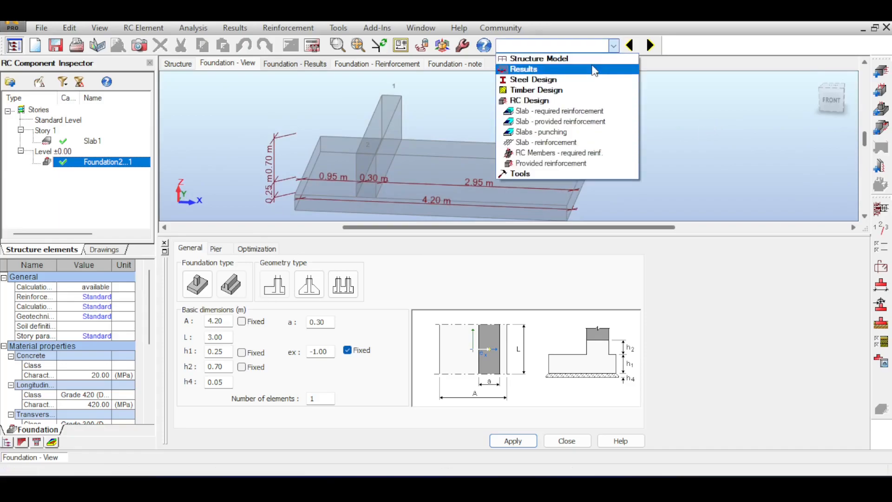
{"action": "left_click", "coordinate": [571, 77]}
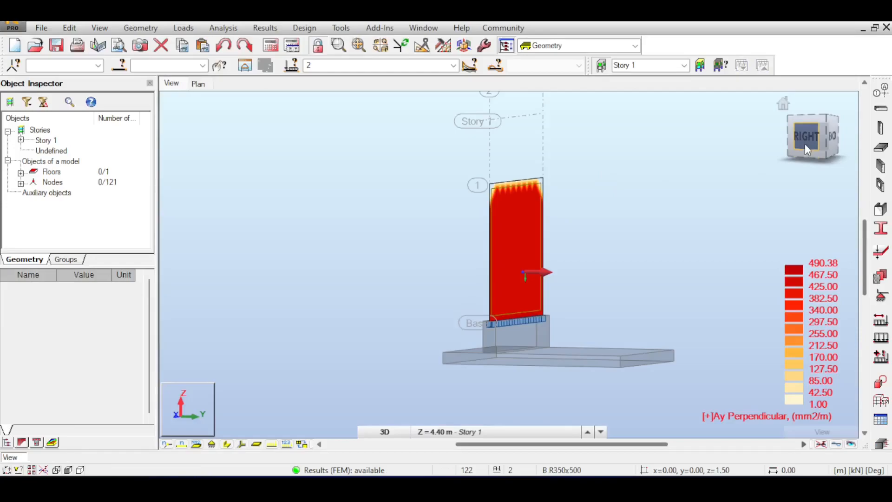
{"action": "left_click", "coordinate": [806, 146]}
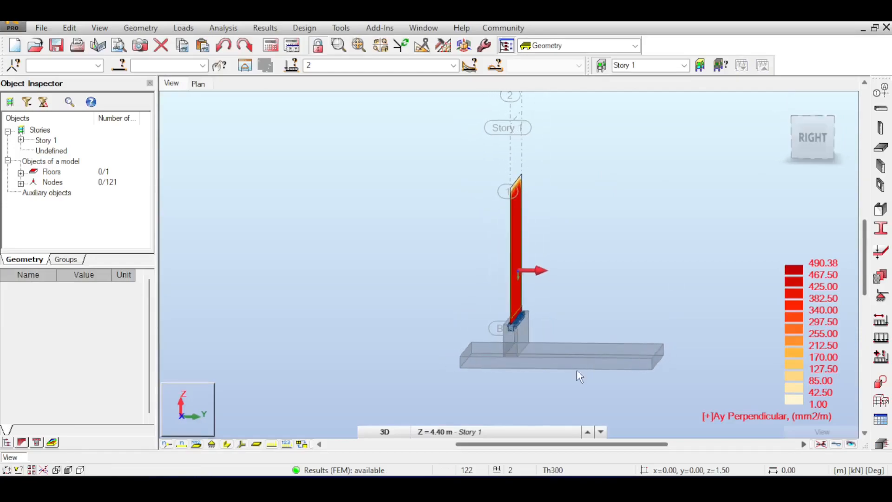
{"action": "right_click", "coordinate": [353, 242]}
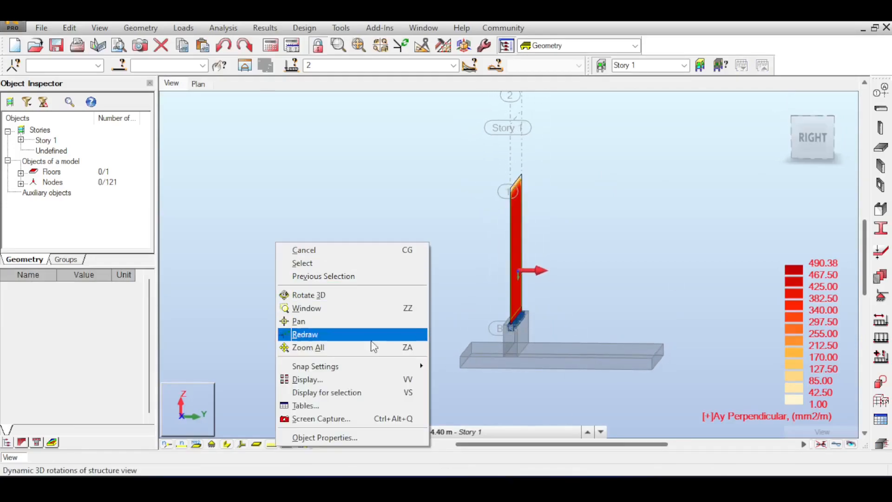
{"action": "left_click", "coordinate": [367, 379]}
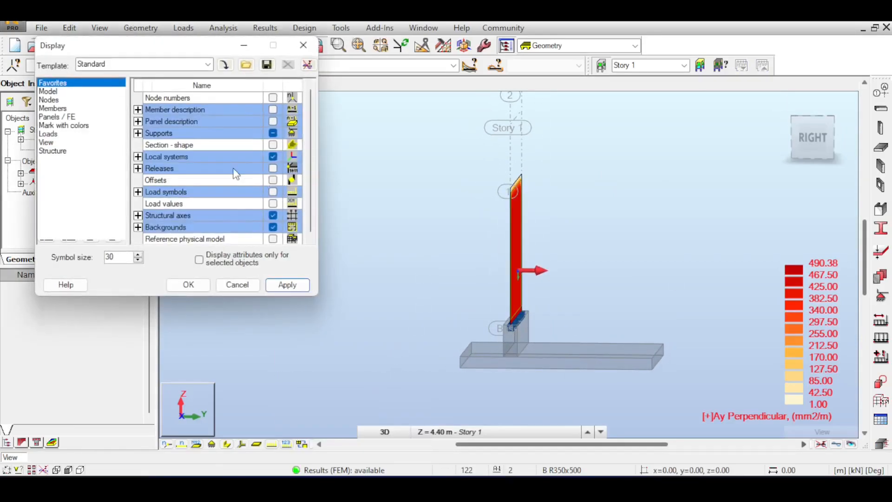
{"action": "left_click", "coordinate": [77, 118]}
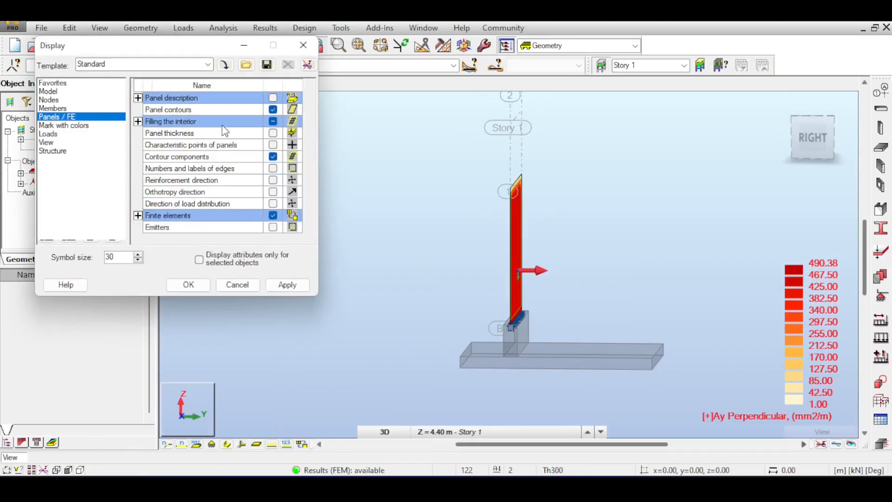
{"action": "left_click", "coordinate": [273, 134]}
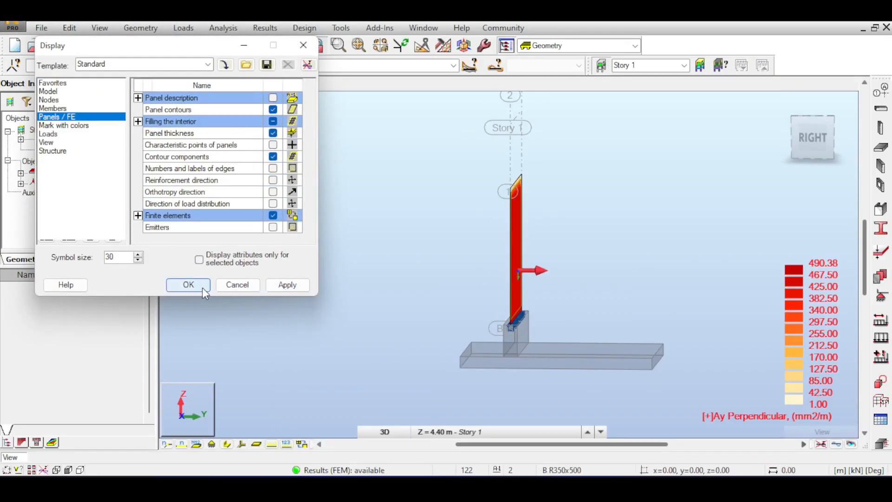
{"action": "left_click", "coordinate": [199, 287]}
{"action": "scroll", "coordinate": [599, 291], "scroll_direction": "up", "scroll_amount": 2}
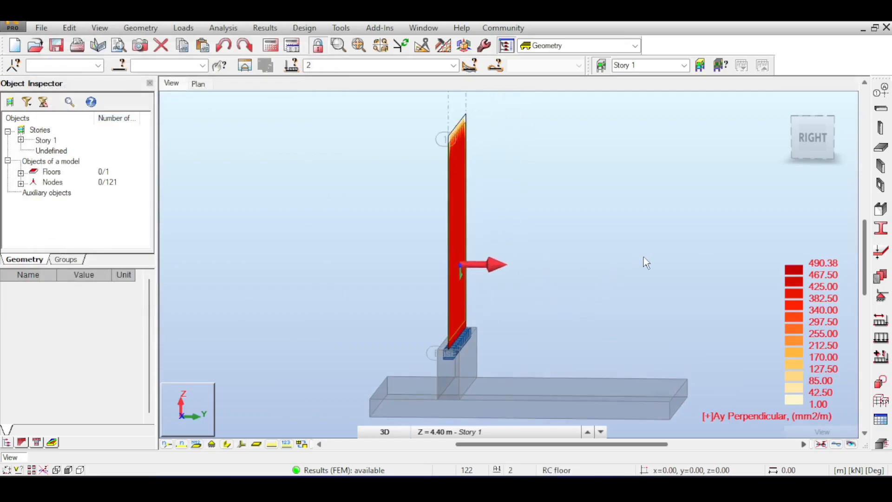
Reopen the foundation in the Provided reinforcement layout and examine the results and pier load of ULS combination 12 (1.40DL1)
{"action": "left_click", "coordinate": [545, 45]}
{"action": "left_click", "coordinate": [542, 134]}
{"action": "left_click", "coordinate": [546, 160]}
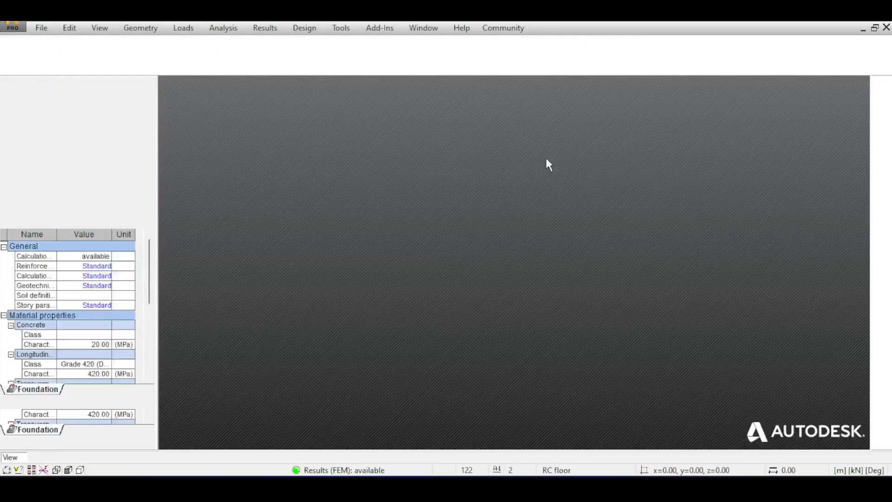
{"action": "double_click", "coordinate": [103, 162]}
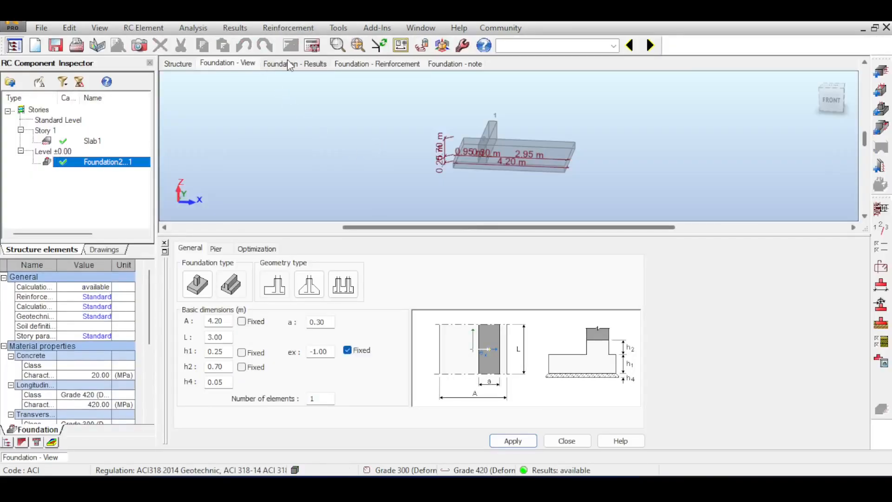
{"action": "left_click", "coordinate": [290, 65]}
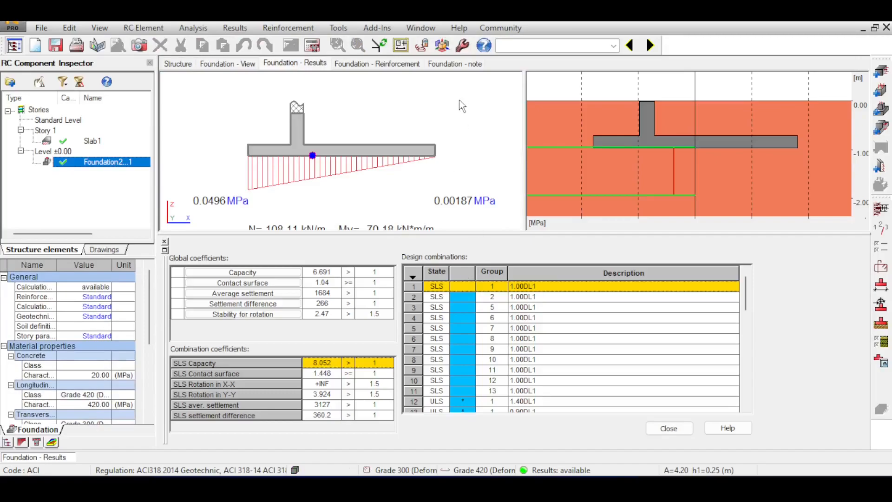
{"action": "left_click", "coordinate": [414, 401]}
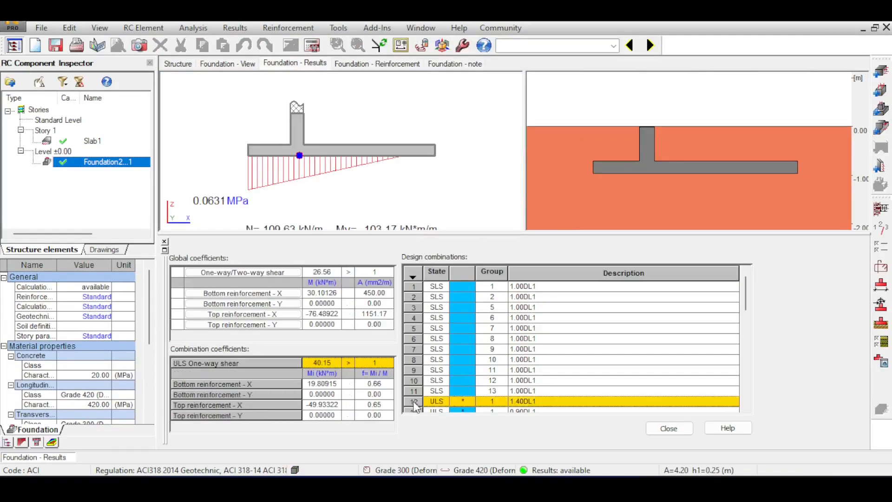
{"action": "mouse_move", "coordinate": [537, 406]}
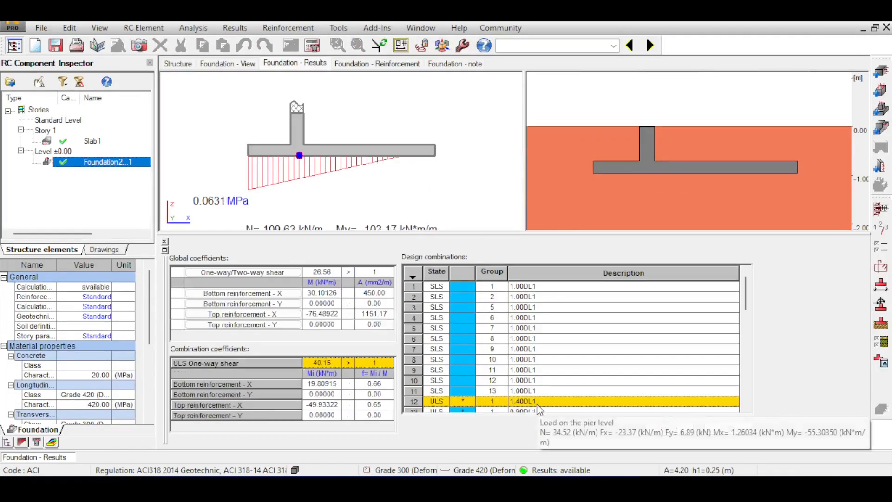
Display the foundation's reinforcement, dock the reinforcement table beneath the top view, and fit the front and top views to the footing
{"action": "left_click", "coordinate": [360, 64]}
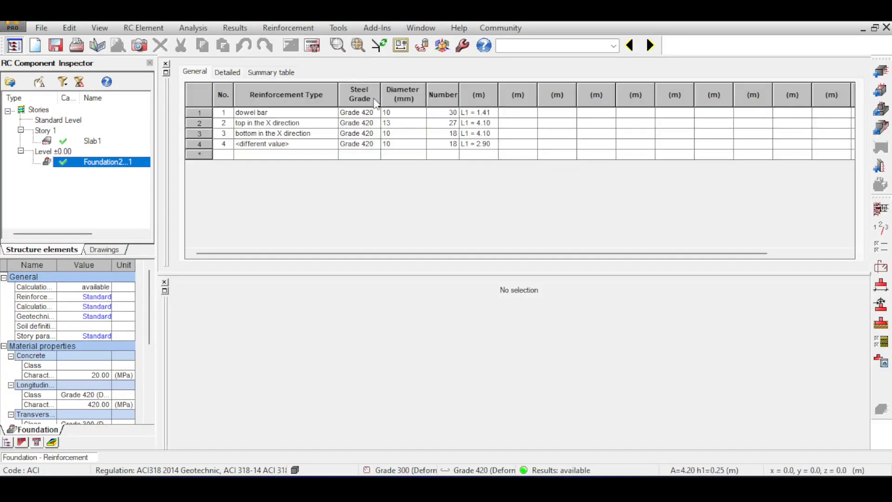
{"action": "left_click", "coordinate": [166, 73]}
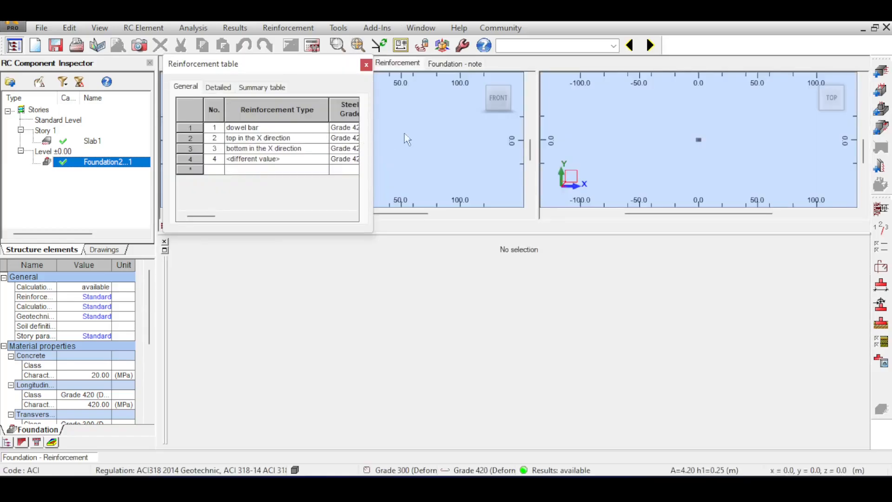
{"action": "left_click_drag", "start_coordinate": [448, 155], "coordinate": [655, 284]}
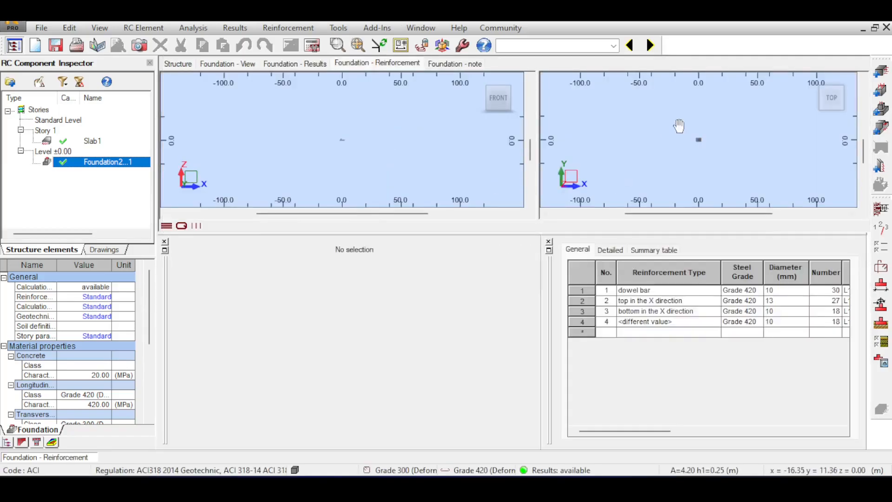
{"action": "middle_click", "coordinate": [679, 127]}
{"action": "middle_click", "coordinate": [679, 127]}
{"action": "middle_click", "coordinate": [277, 150]}
{"action": "middle_click", "coordinate": [277, 150]}
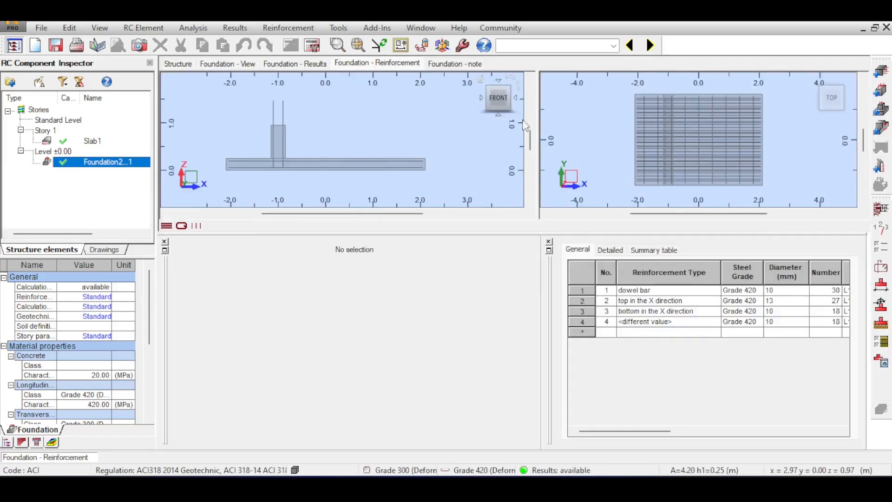
Tilt the footing's top view into 3D and examine the bar arrangement in the base and wall stem
{"action": "left_click", "coordinate": [815, 82]}
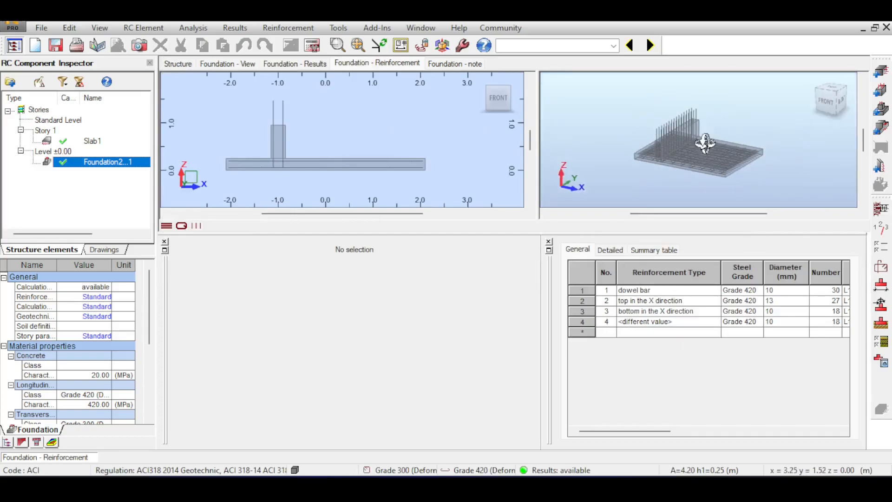
{"action": "scroll", "coordinate": [722, 158], "scroll_direction": "up", "scroll_amount": 5}
{"action": "scroll", "coordinate": [724, 158], "scroll_direction": "down", "scroll_amount": 2}
{"action": "left_click_drag", "start_coordinate": [753, 137], "coordinate": [776, 152]}
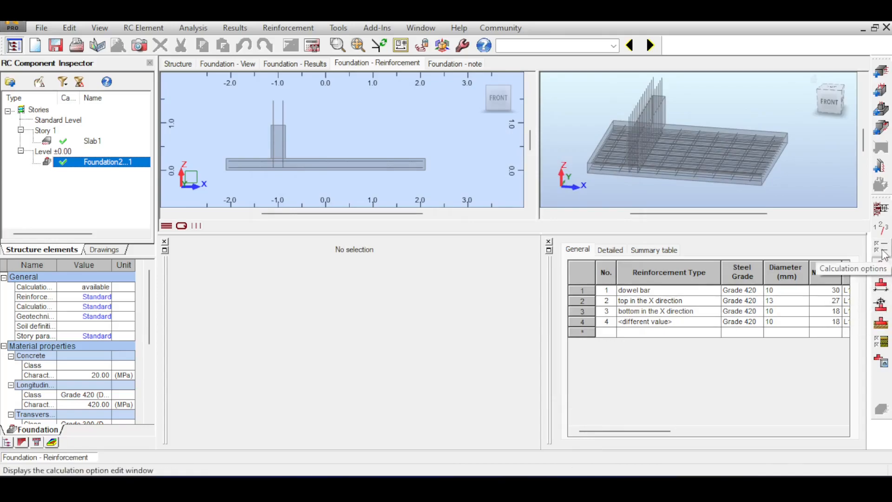
In the reinforcement pattern, give the main bars the U shape with 90-degree hooks at both ends and disable "Hooks, only if necessary"
{"action": "left_click", "coordinate": [881, 267]}
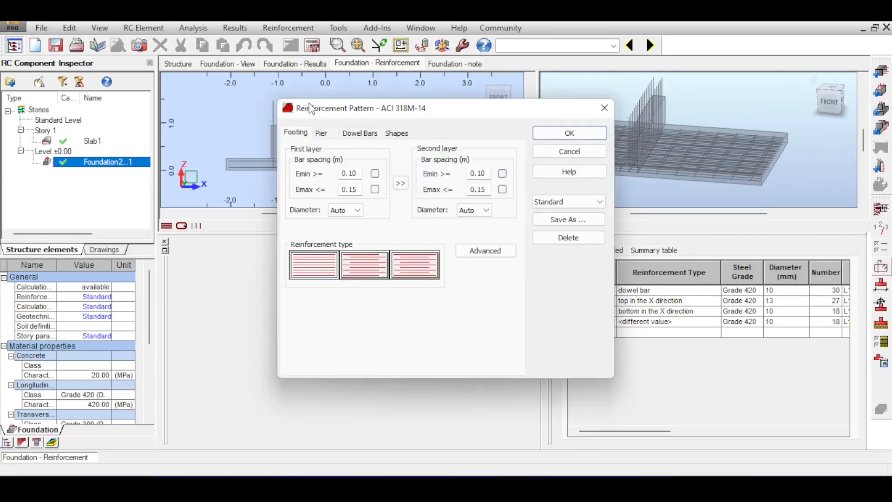
{"action": "left_click", "coordinate": [397, 133]}
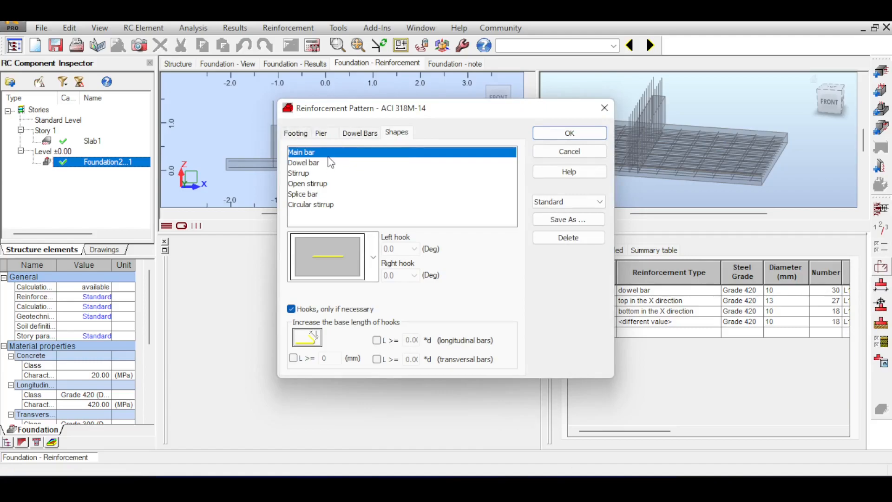
{"action": "left_click", "coordinate": [373, 257]}
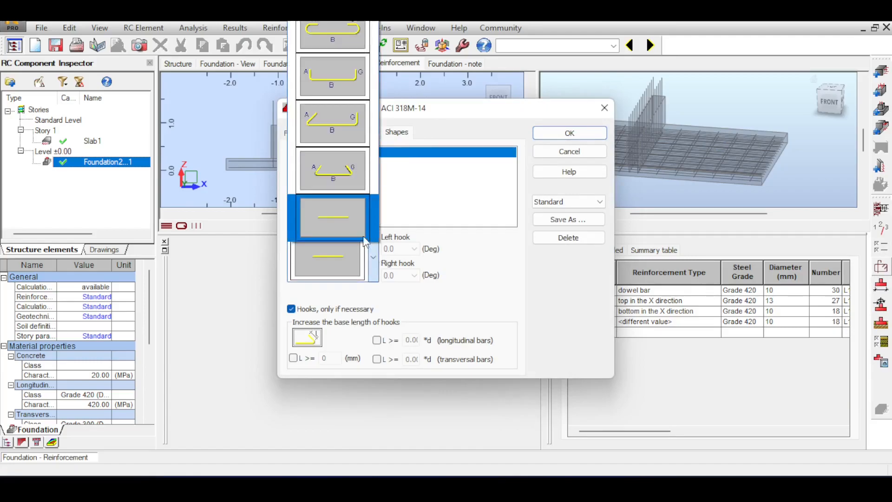
{"action": "left_click", "coordinate": [345, 60]}
{"action": "left_click", "coordinate": [292, 309]}
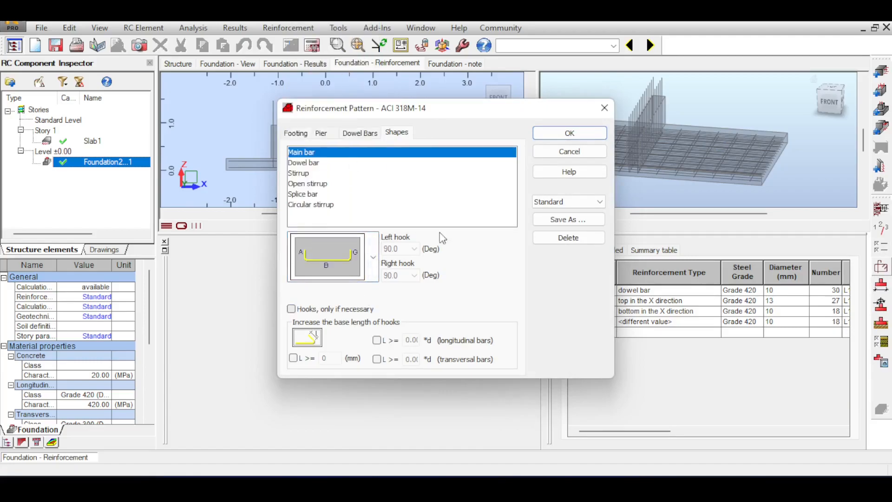
{"action": "left_click", "coordinate": [569, 133]}
Recalculate the foundation with the new bar shape and orbit the 3D view to inspect the hooked bars
{"action": "left_click", "coordinate": [491, 306]}
{"action": "mouse_move", "coordinate": [837, 97]}
{"action": "left_mouse_down"}
{"action": "mouse_move", "coordinate": [829, 89]}
{"action": "mouse_move", "coordinate": [825, 103]}
{"action": "left_mouse_up"}
{"action": "scroll", "coordinate": [736, 150], "scroll_direction": "down", "scroll_amount": 3}
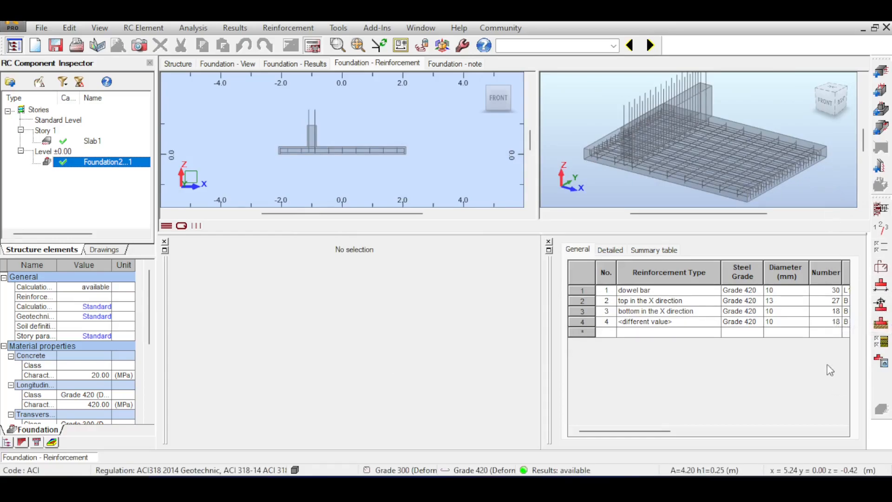
Open the foundation's calculation note and read through it
{"action": "left_click", "coordinate": [454, 63]}
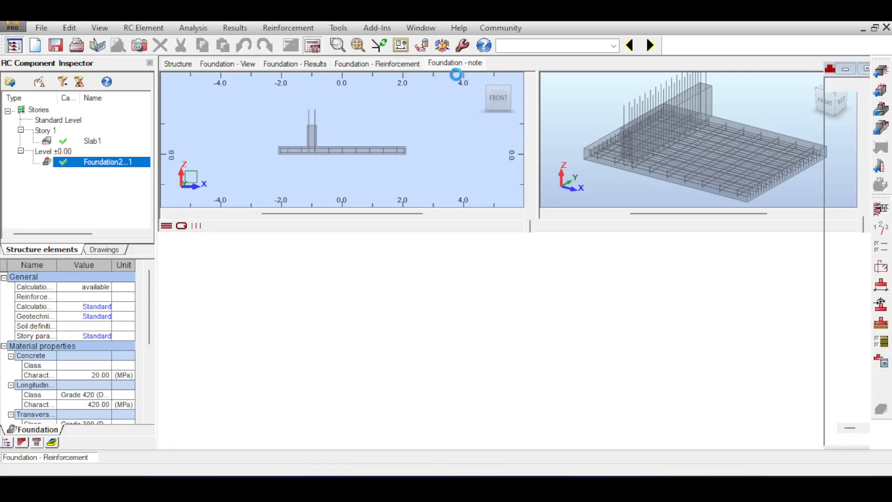
{"action": "scroll", "coordinate": [404, 237], "scroll_direction": "down", "scroll_amount": 8}
{"action": "scroll", "coordinate": [408, 240], "scroll_direction": "down", "scroll_amount": 15}
Generate the foundation's final drawing and examine its plan, X-X sections and reinforcement schedule
{"action": "left_click", "coordinate": [882, 364]}
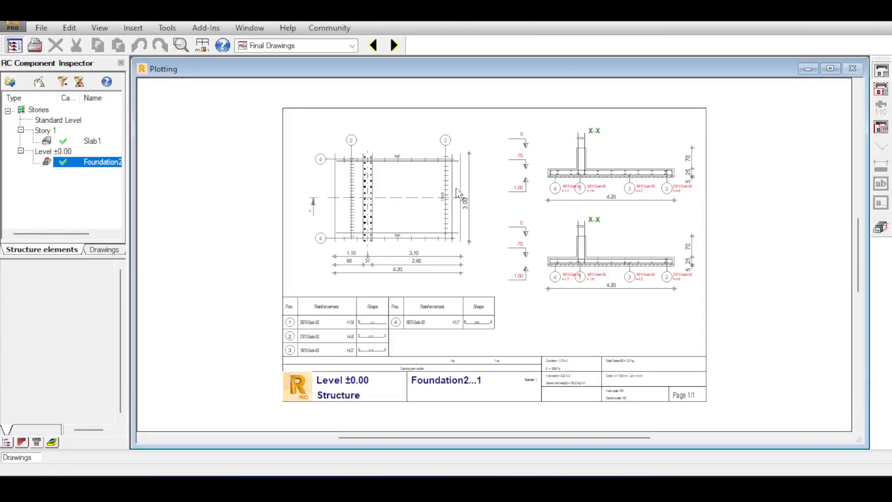
{"action": "scroll", "coordinate": [460, 186], "scroll_direction": "up", "scroll_amount": 2}
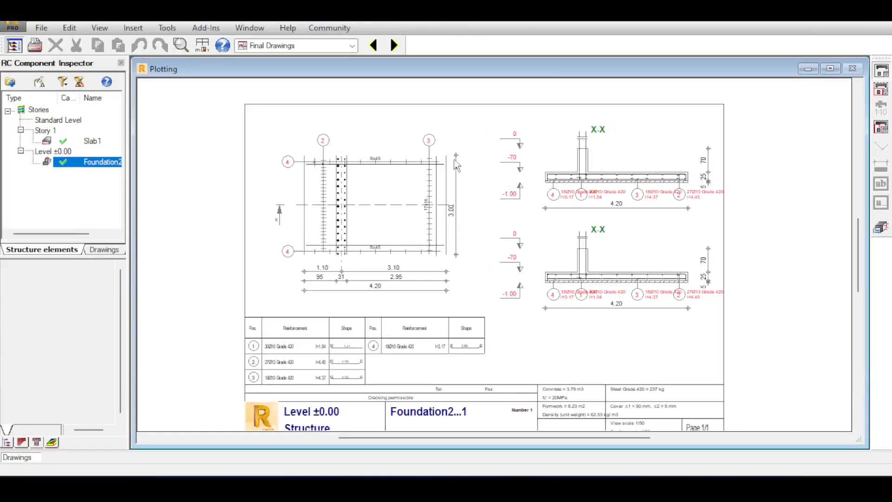
{"action": "scroll", "coordinate": [413, 191], "scroll_direction": "down", "scroll_amount": 3}
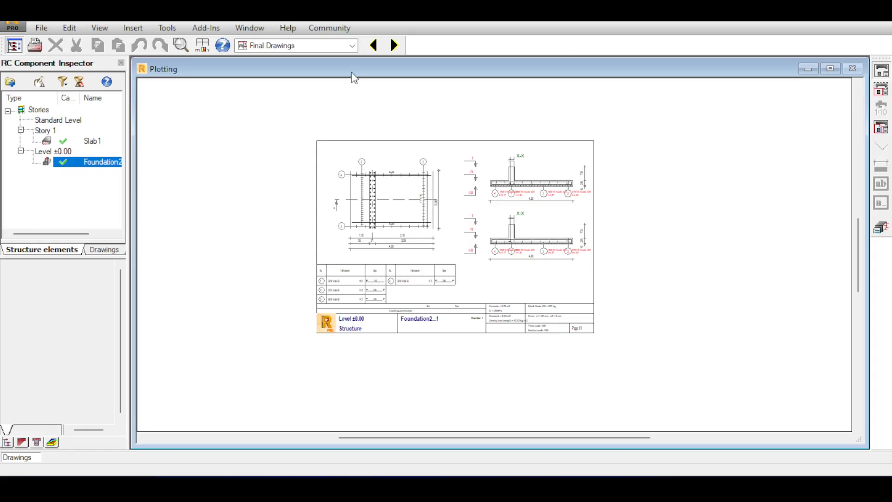
Open the list of available layouts to leave the final drawings
{"action": "left_click", "coordinate": [352, 47]}
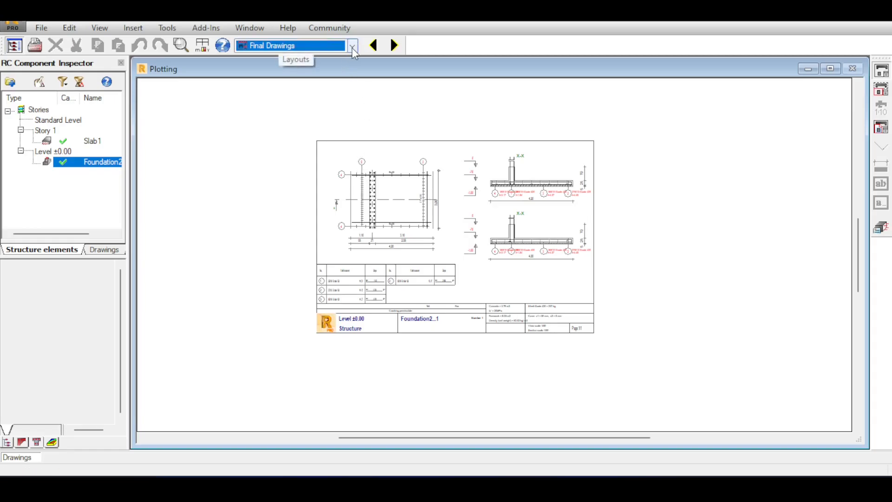